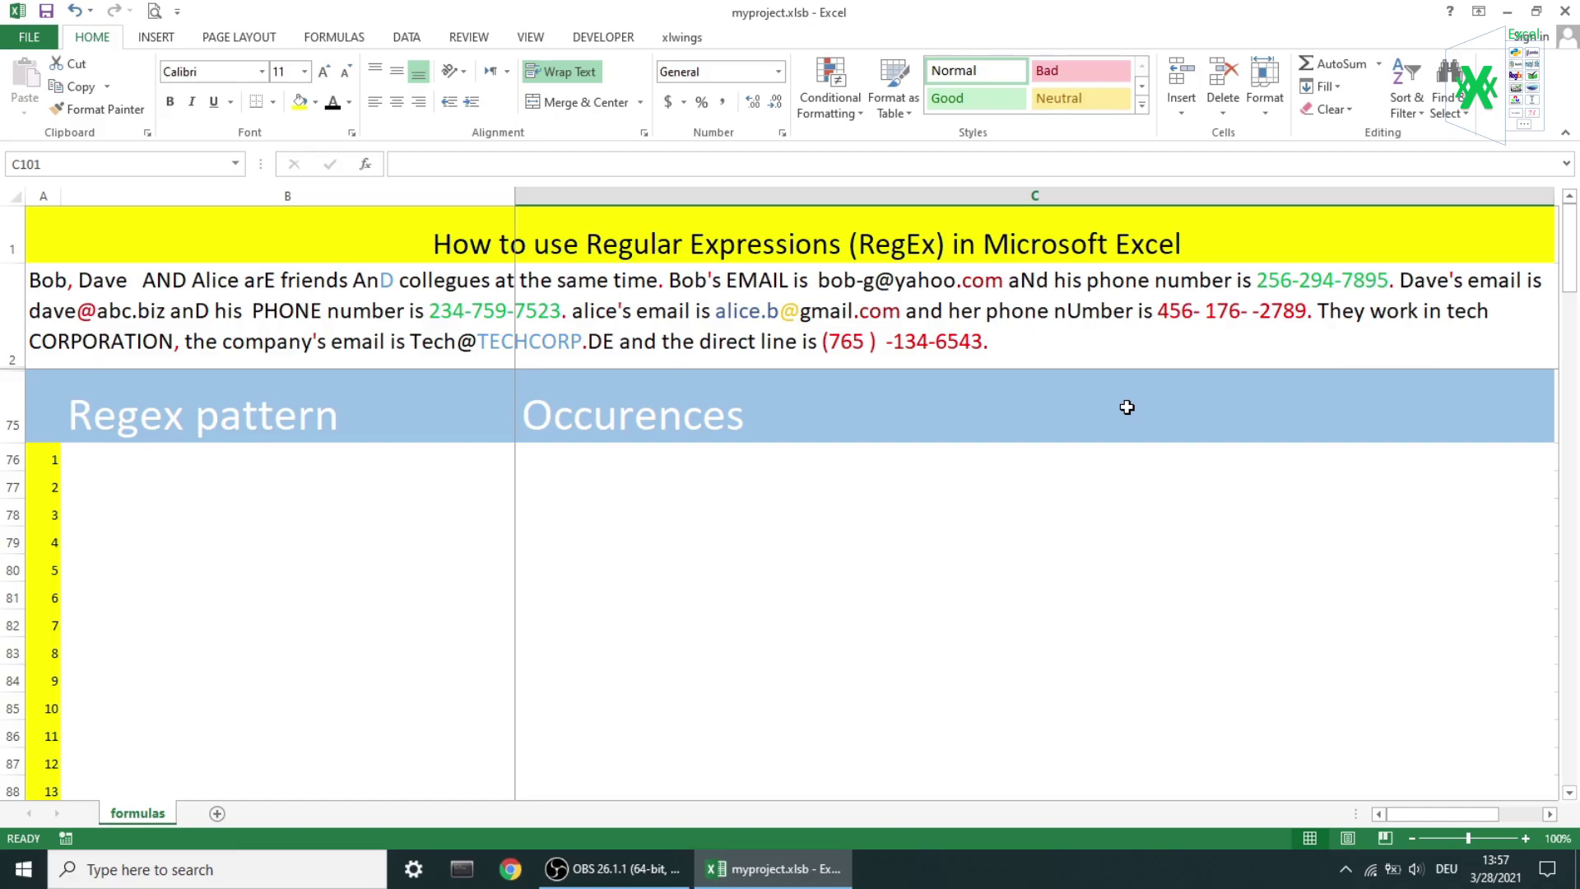
Turn the first phone pattern row black and confirm its pyOccurences count of 2
left_click_drag(460, 457, 529, 452)
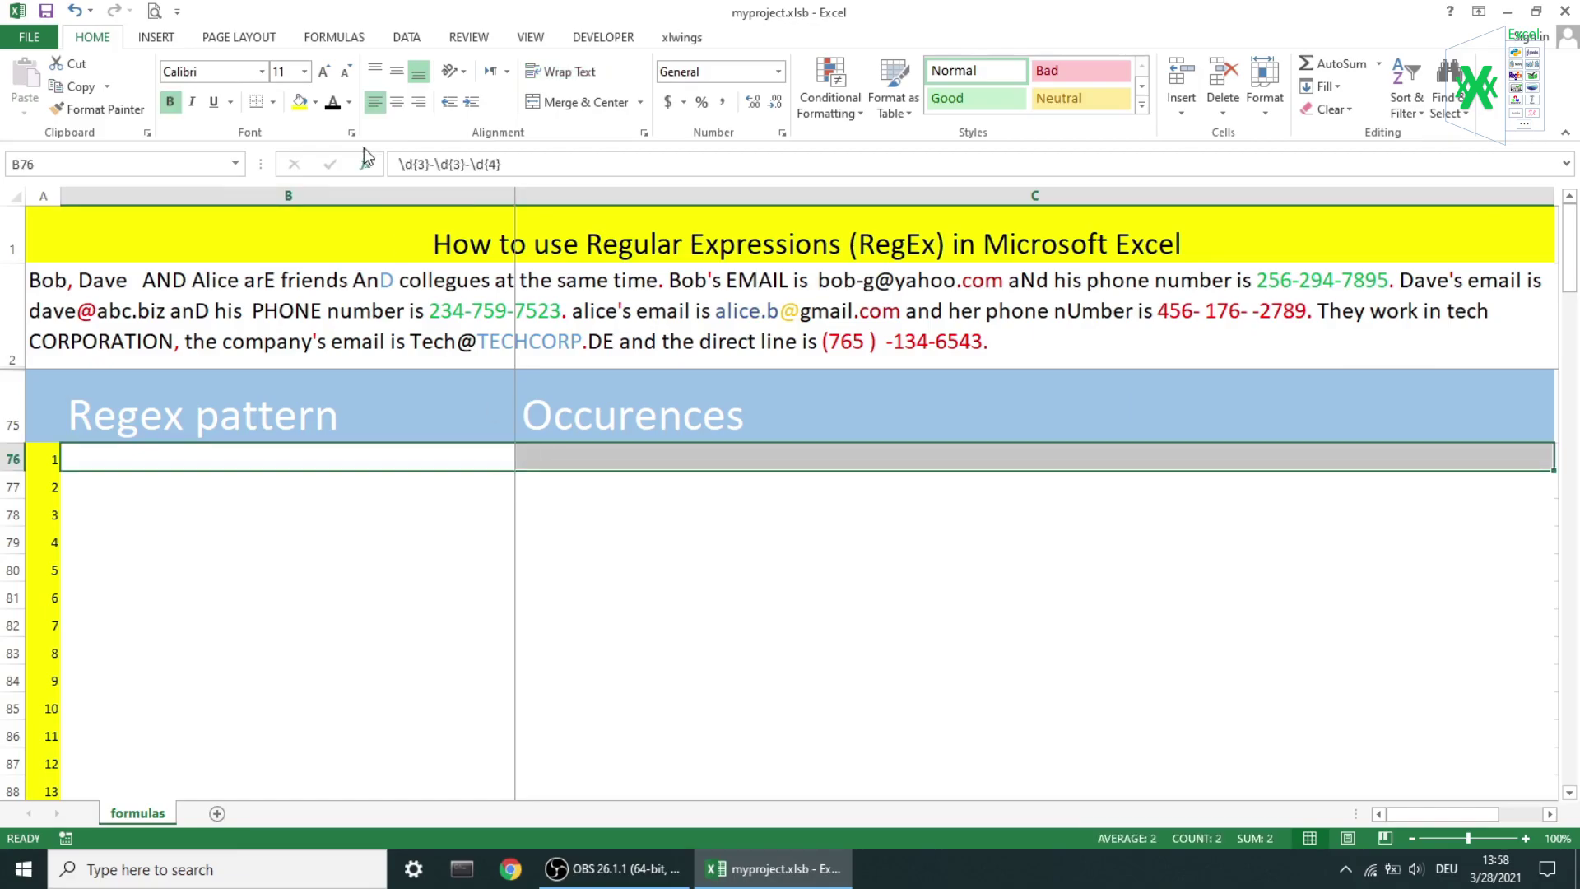
left_click(332, 102)
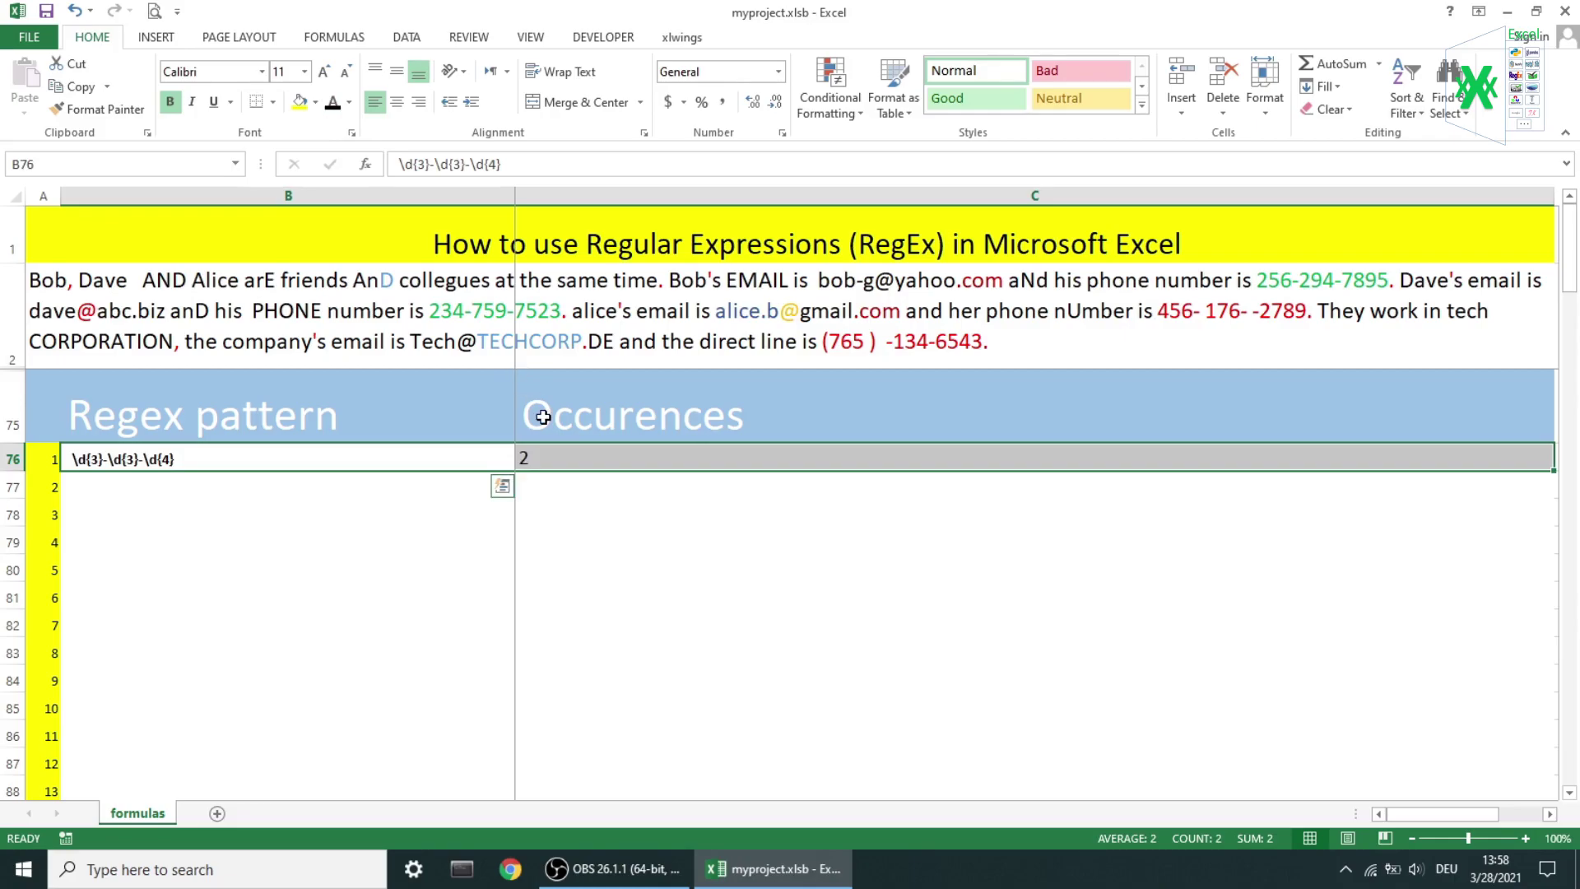
left_click(550, 457)
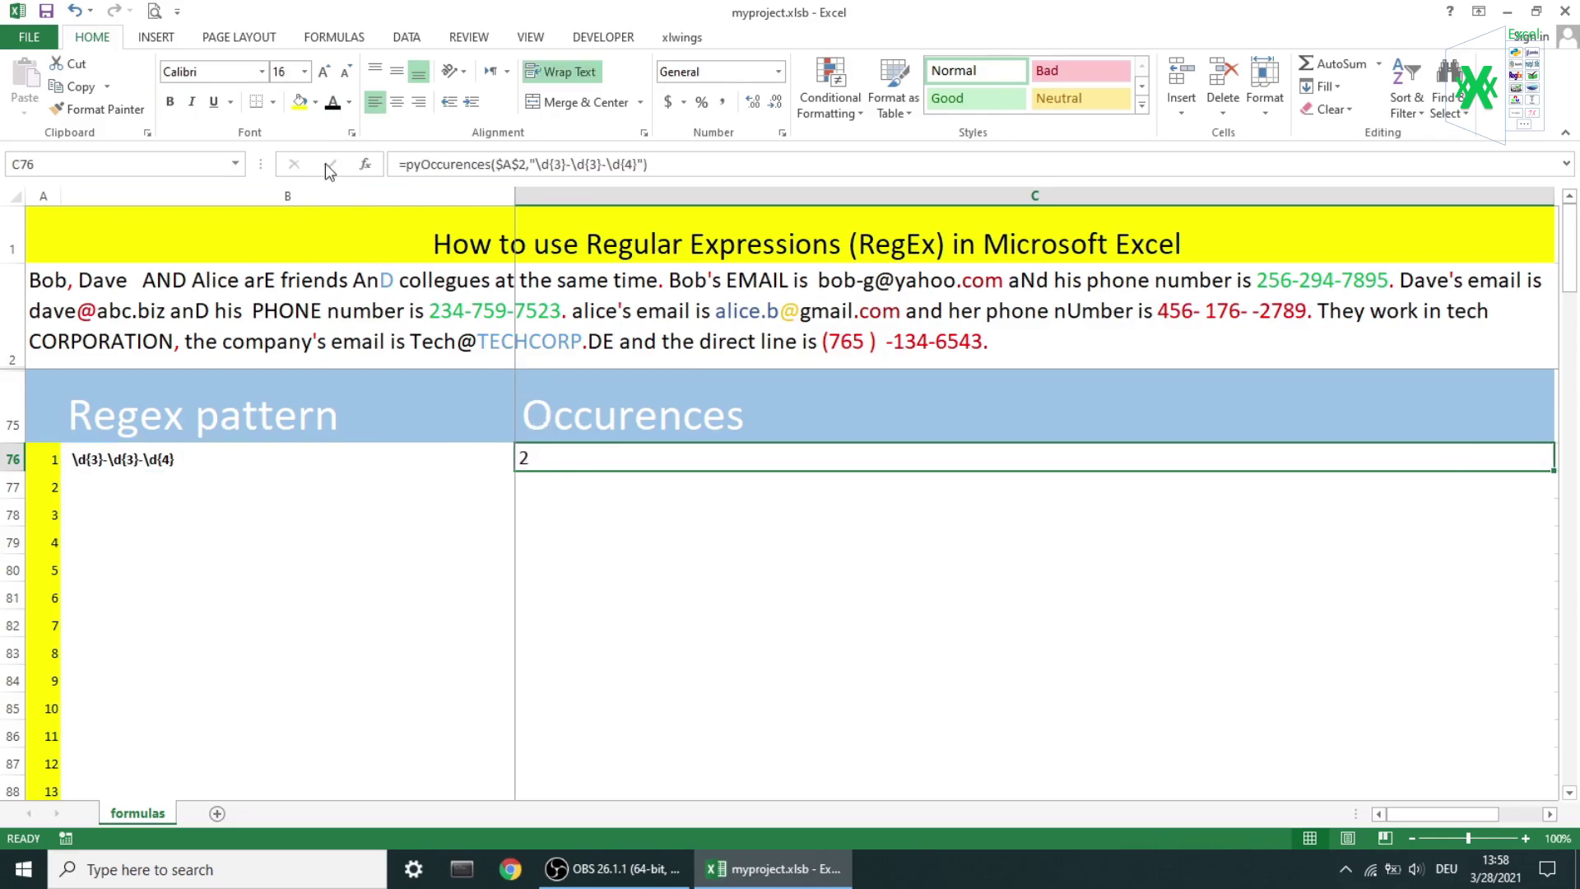
left_click(367, 163)
left_click_drag(1342, 580, 1342, 564)
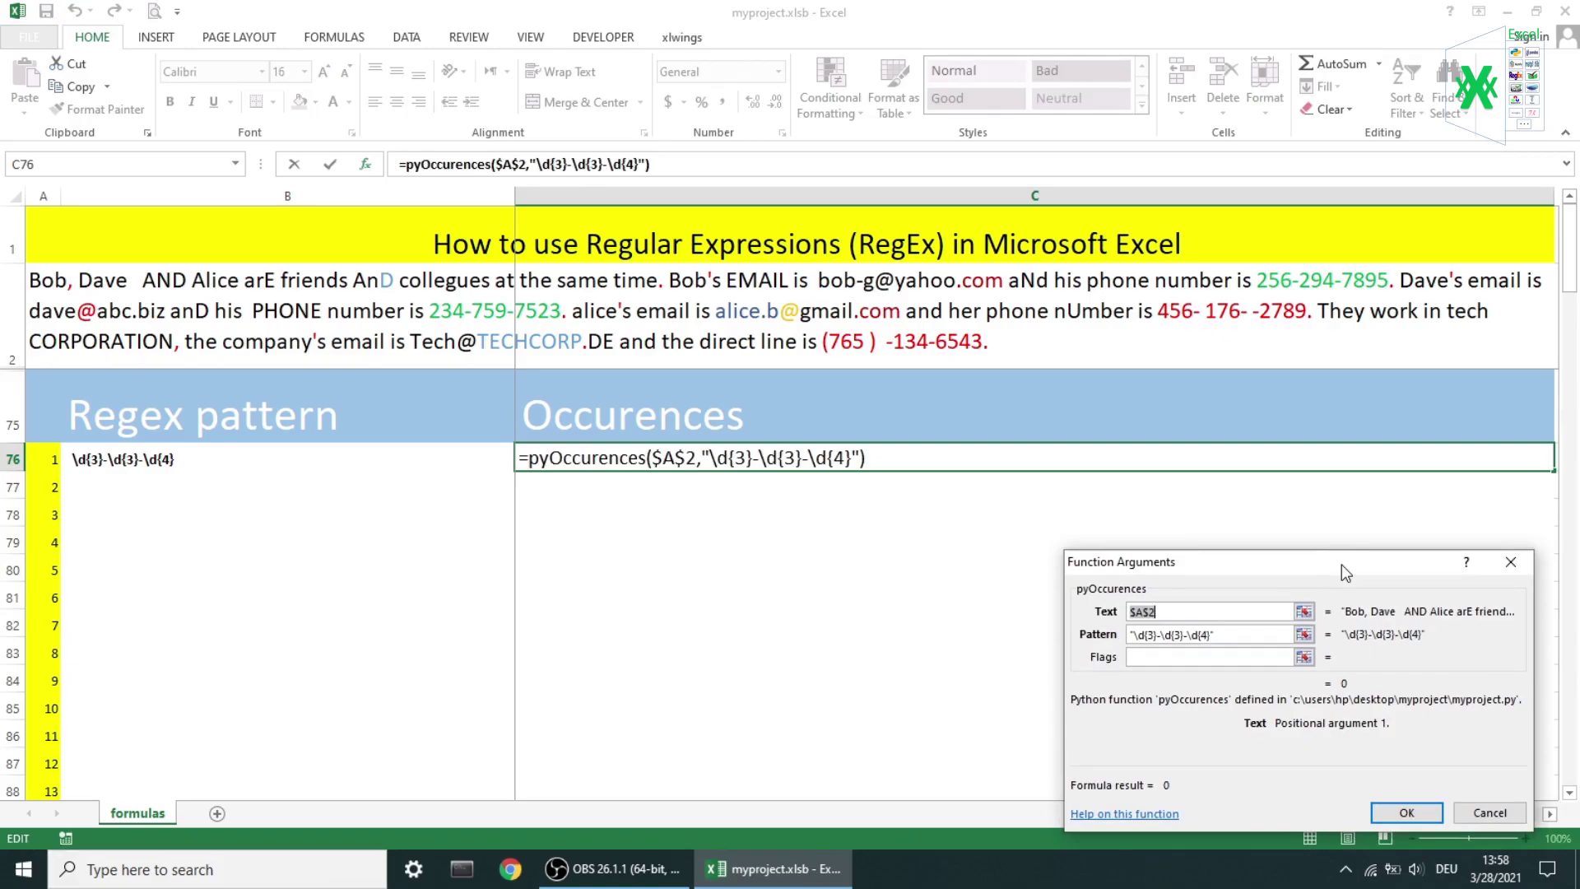
key("Return")
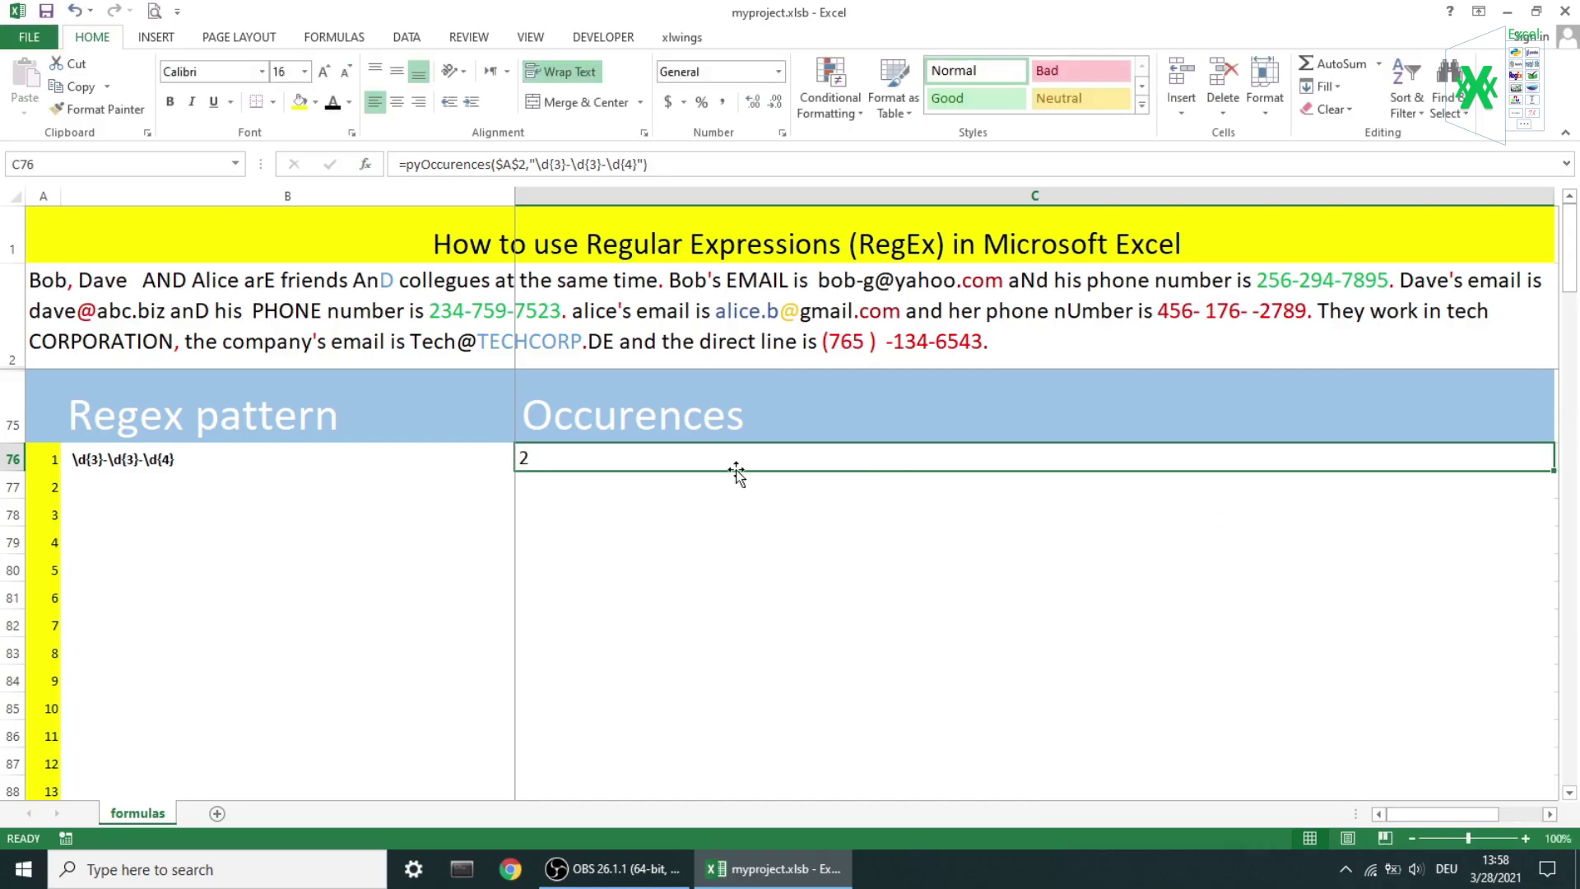
Reveal the second and third pattern rows, confirming the second phone pattern counts 4
left_click(315, 491)
left_click_drag(316, 491, 563, 485)
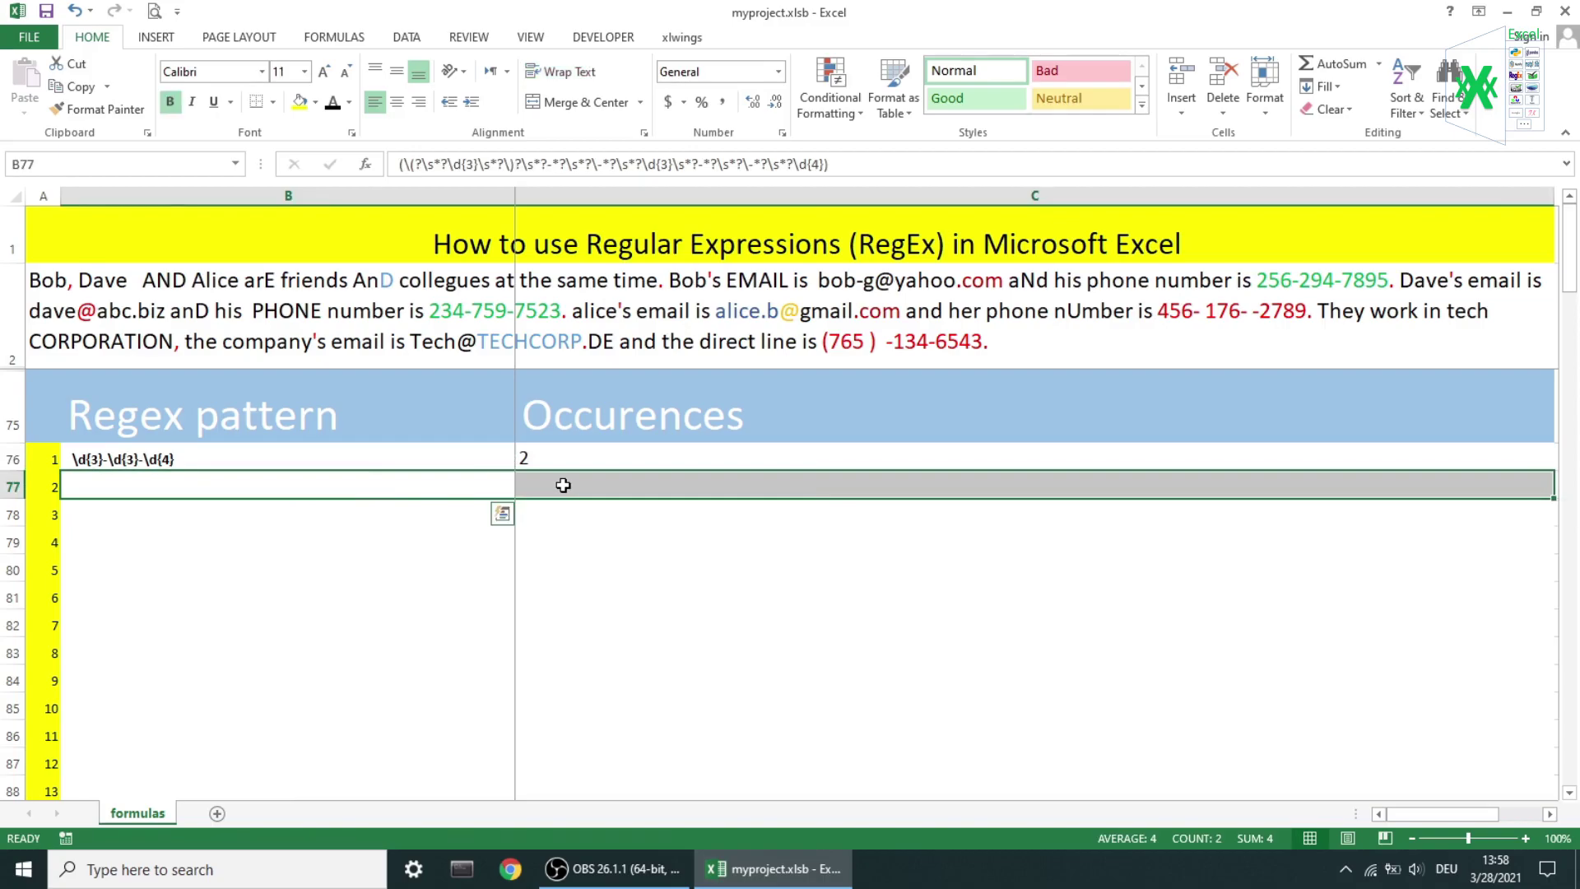
left_click(333, 104)
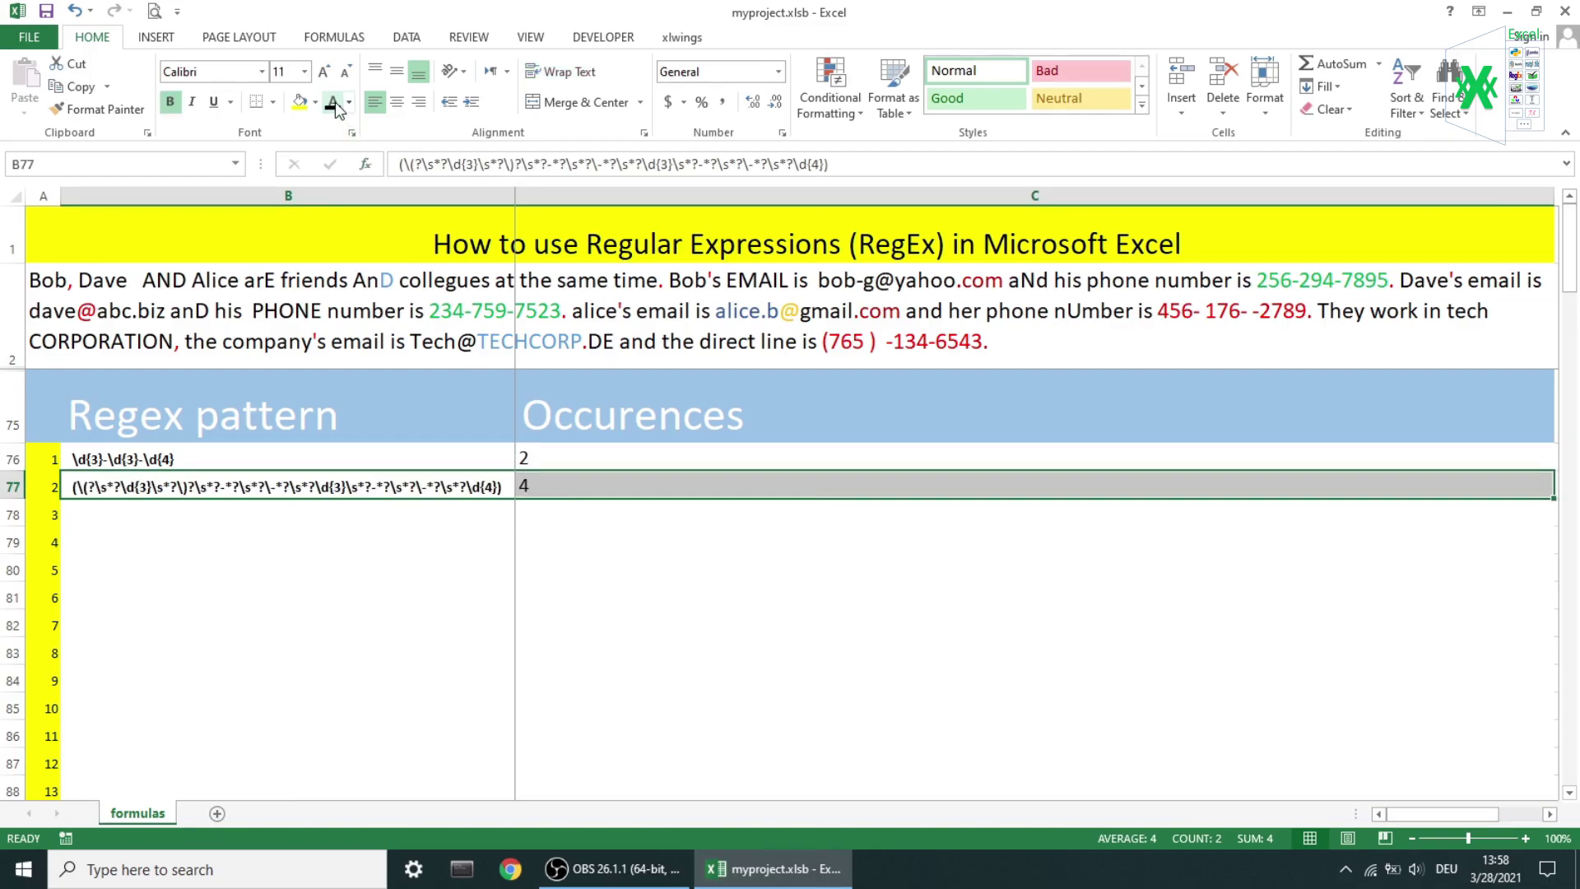
left_click(536, 485)
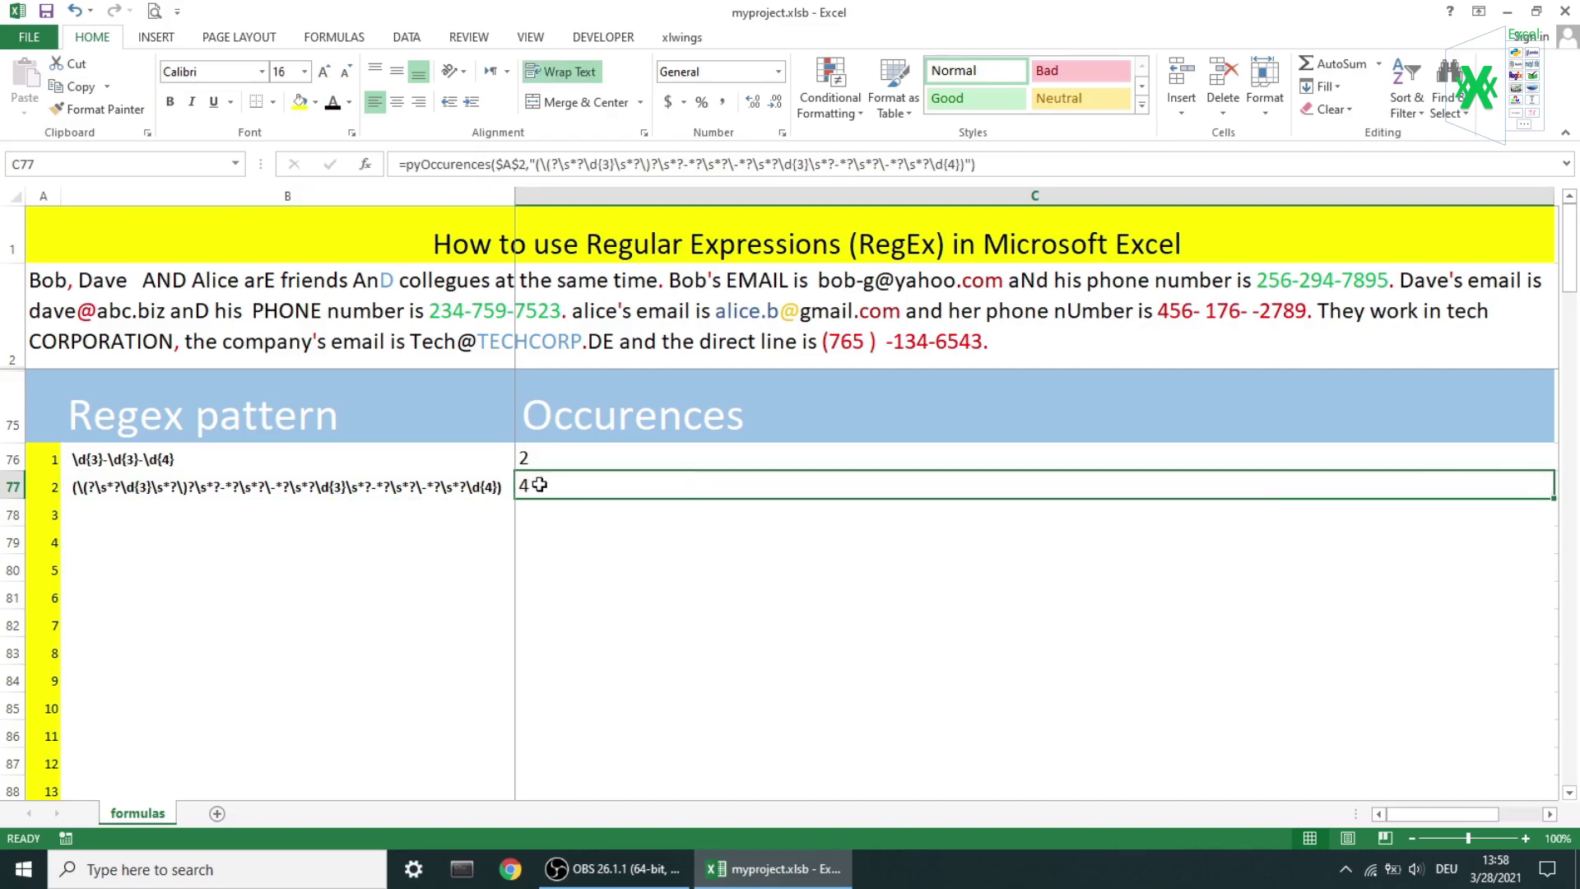
left_click(365, 161)
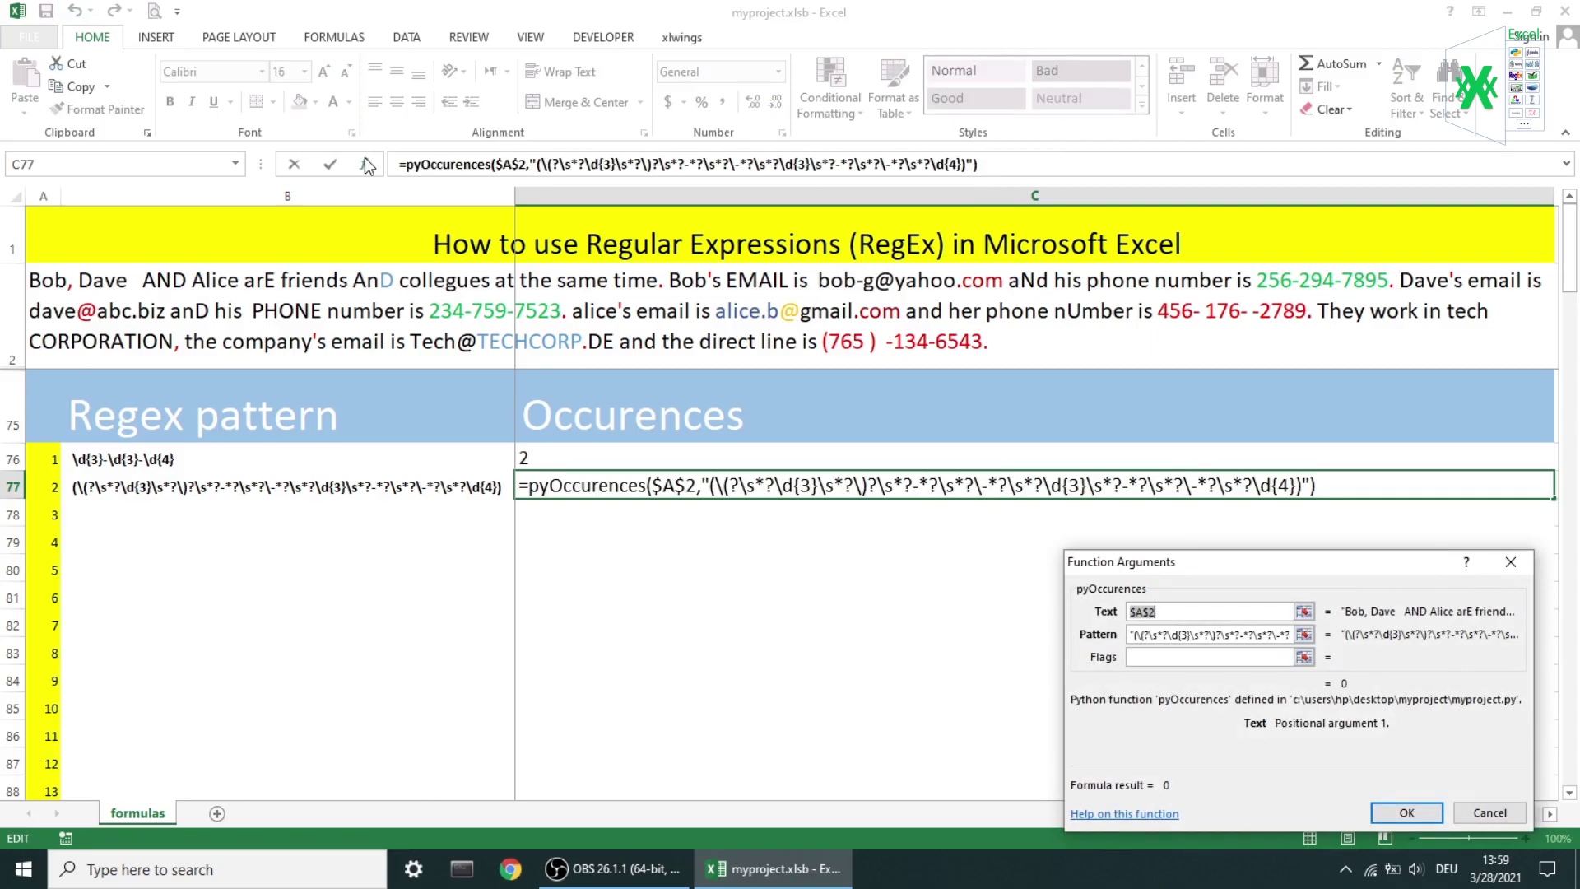
key("Return")
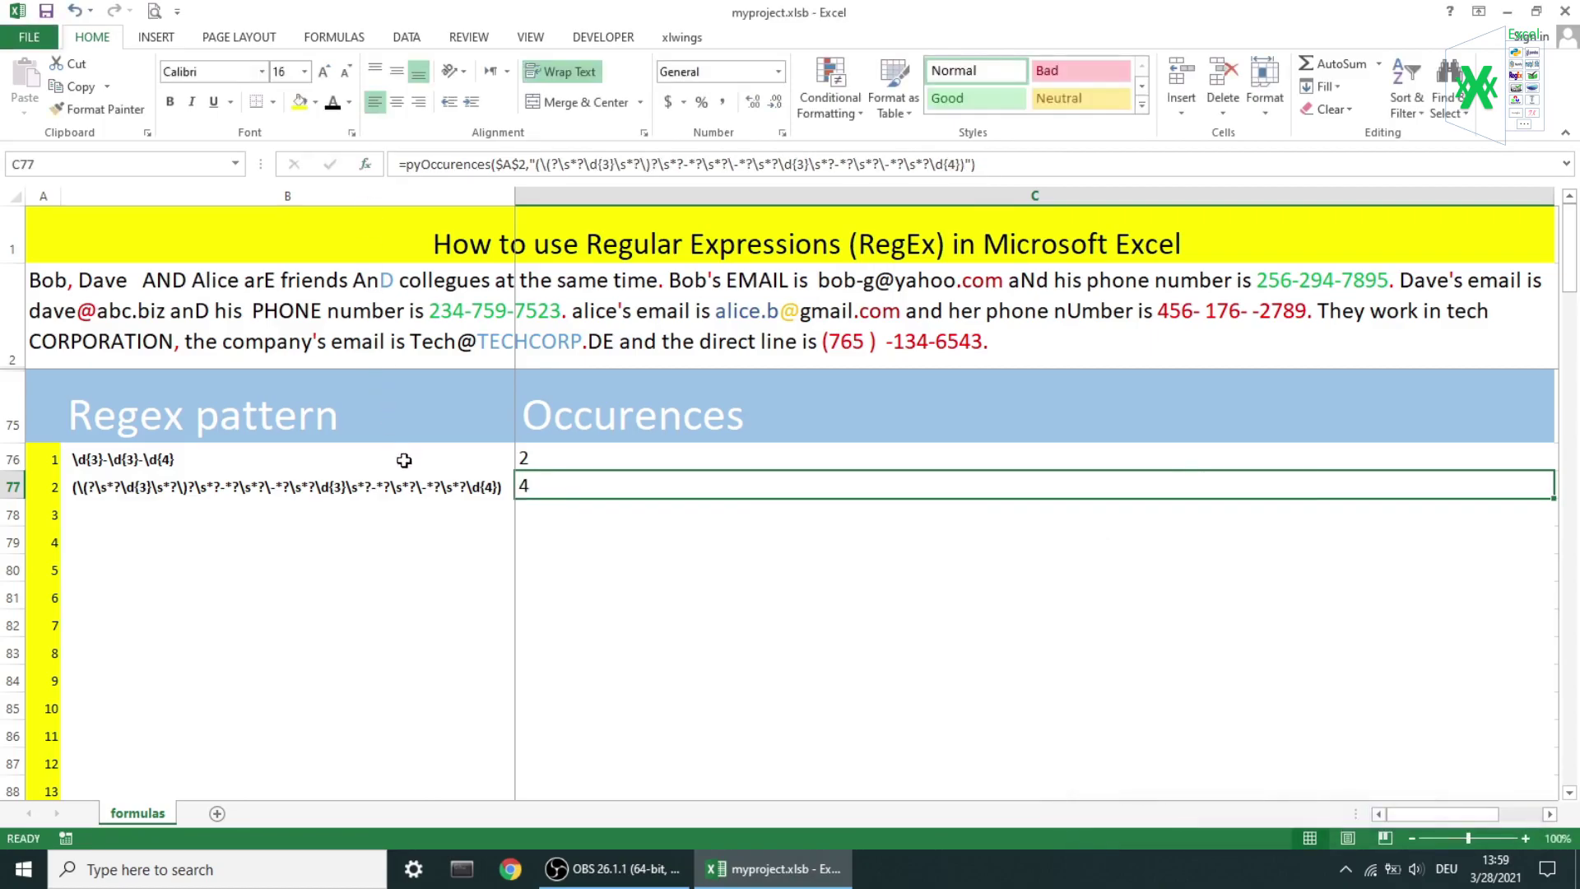
left_click(409, 512)
type("[\\w\\.-]+@[\\w\\.-]+")
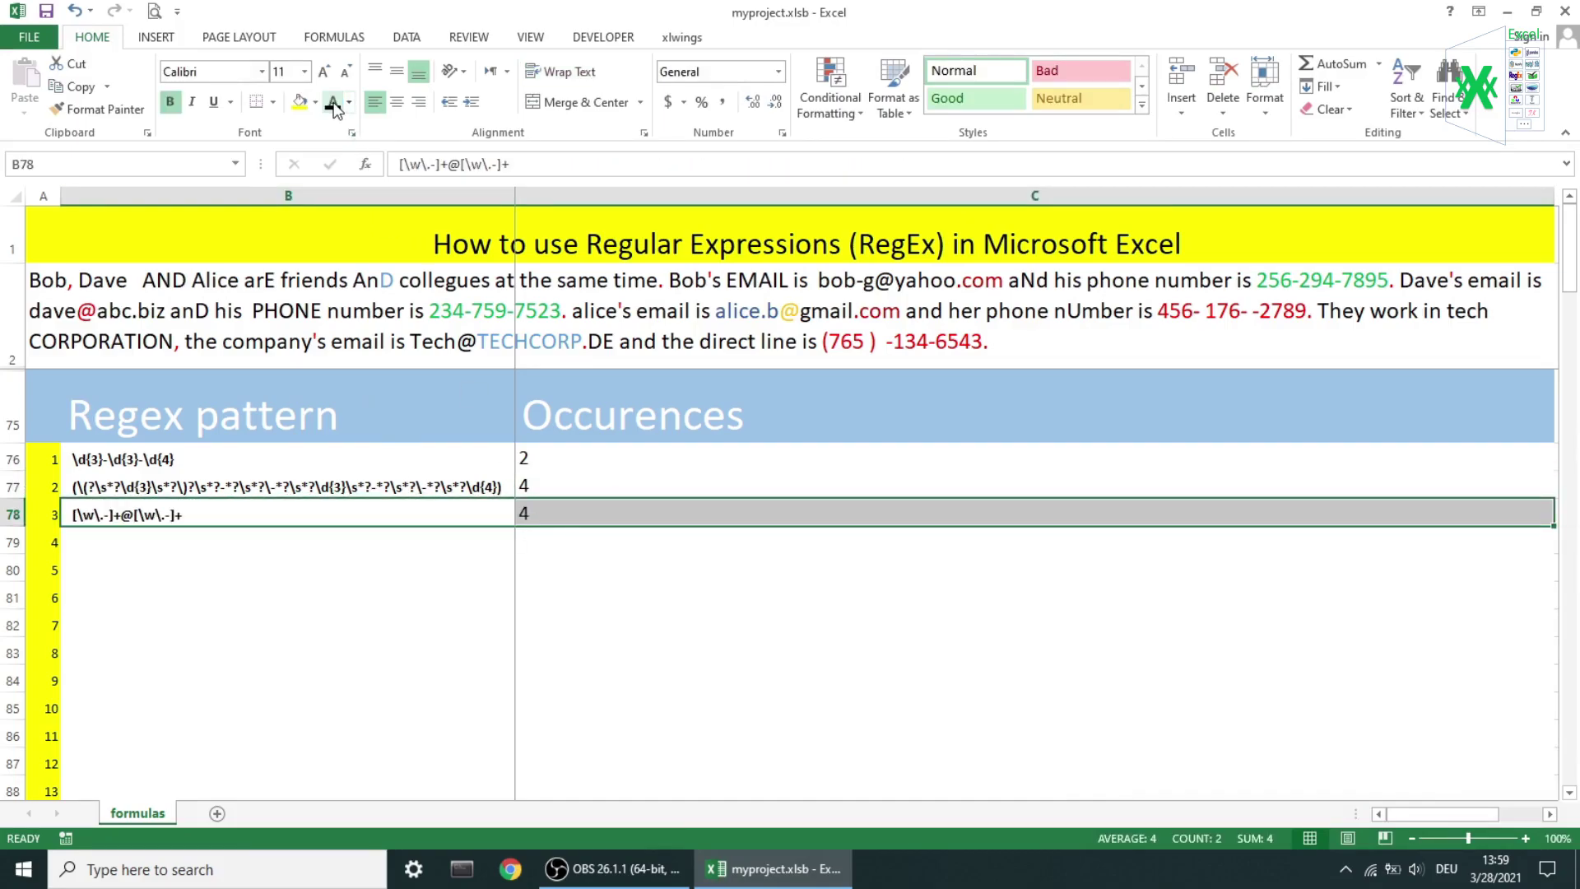
Confirm the e-mail pattern counts 4, then reveal the gmail.com row counting 1 match
left_click(568, 512)
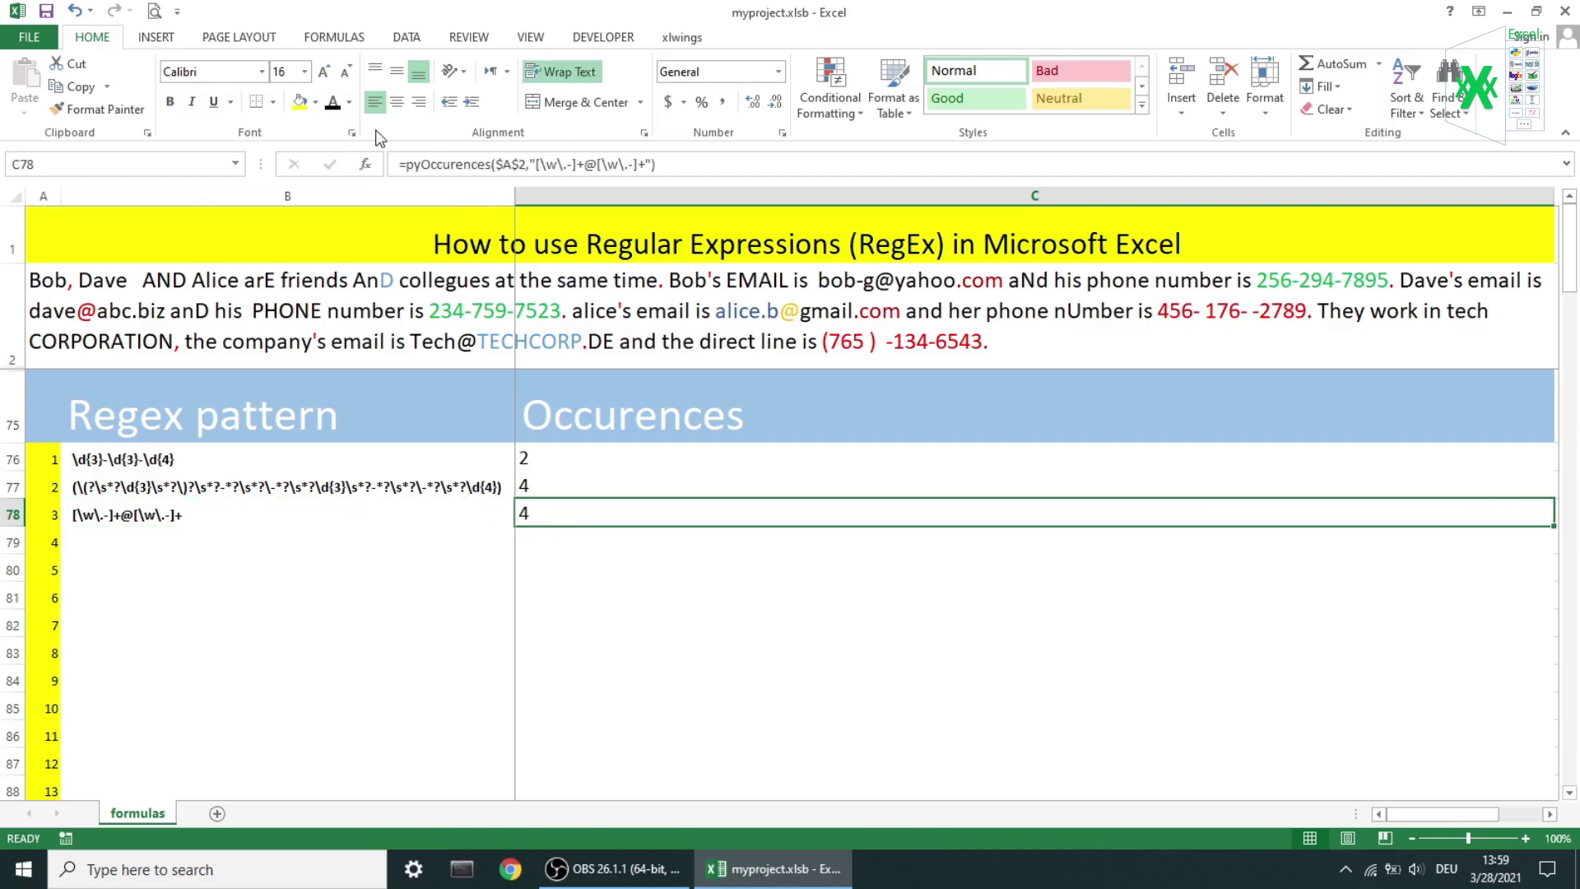
left_click(367, 165)
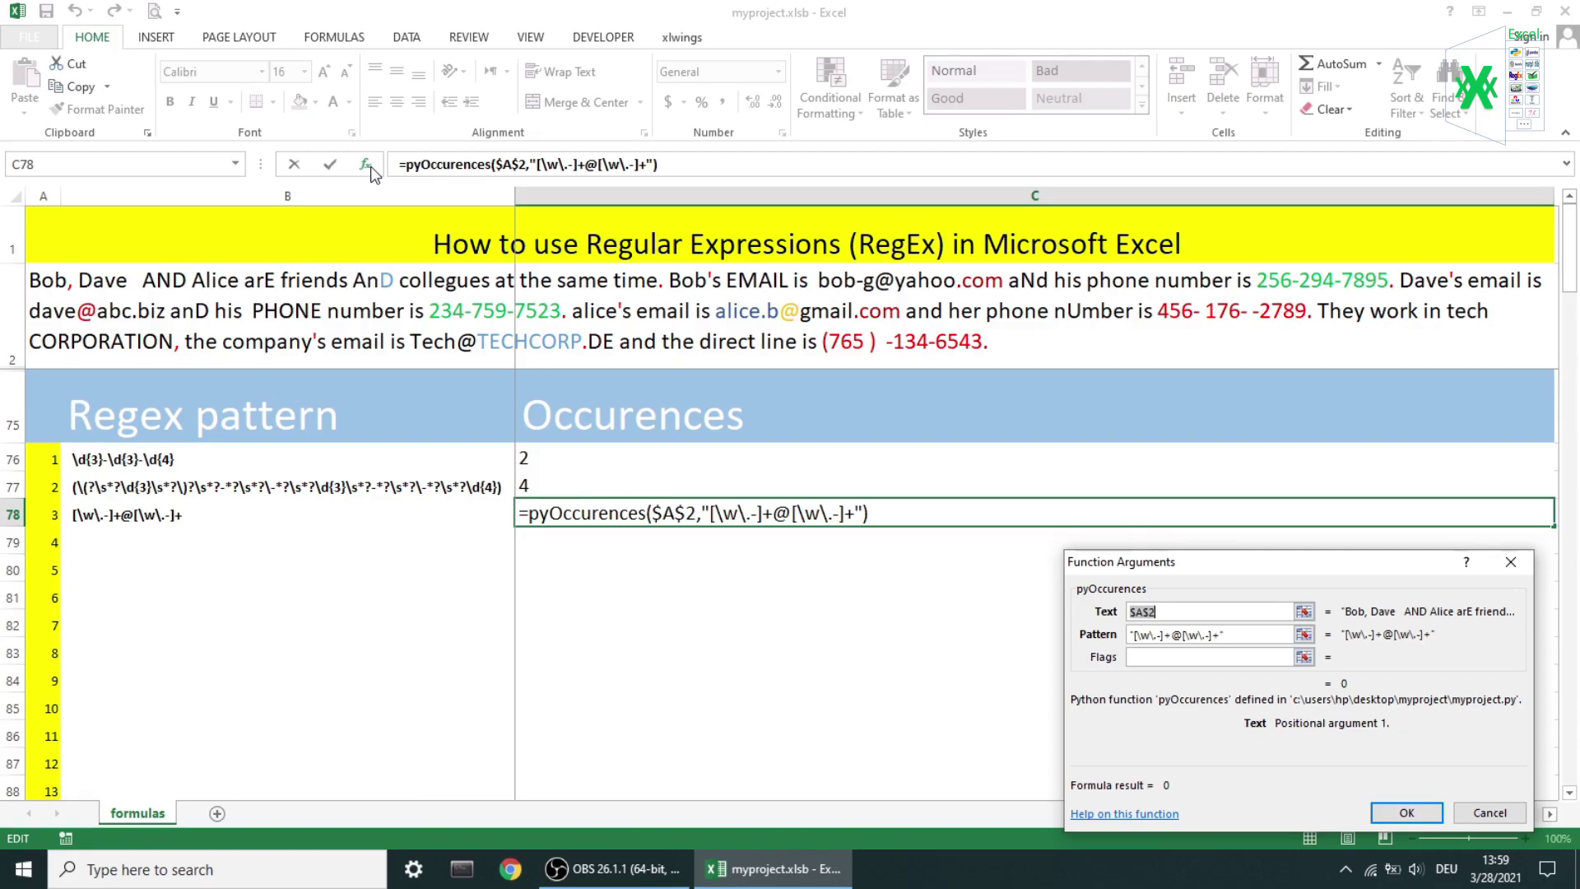
key("Return")
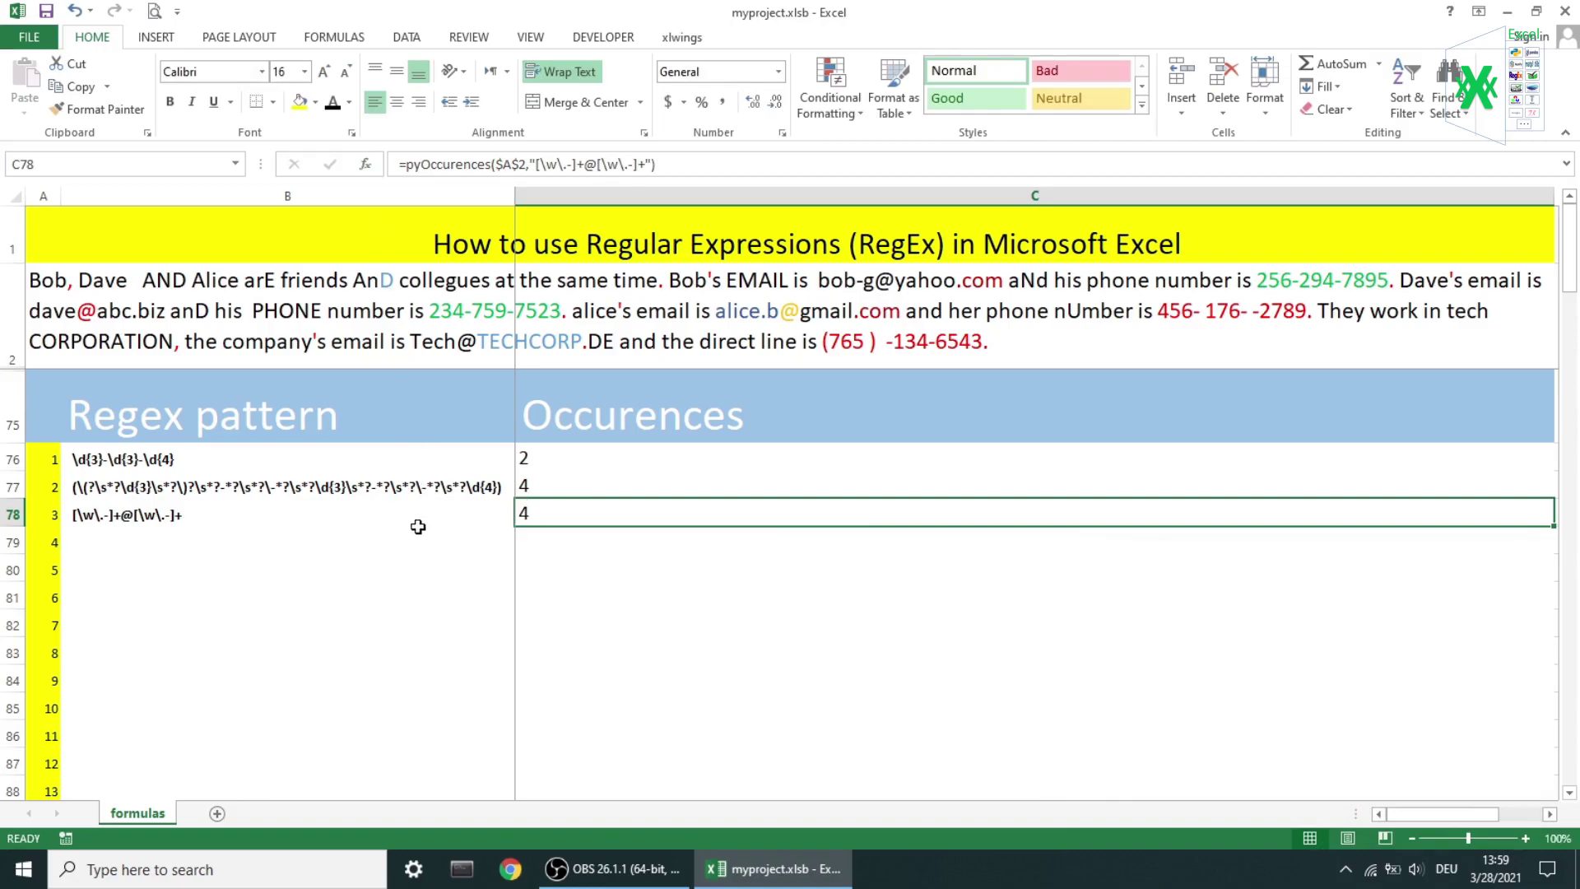
left_click_drag(392, 540, 549, 539)
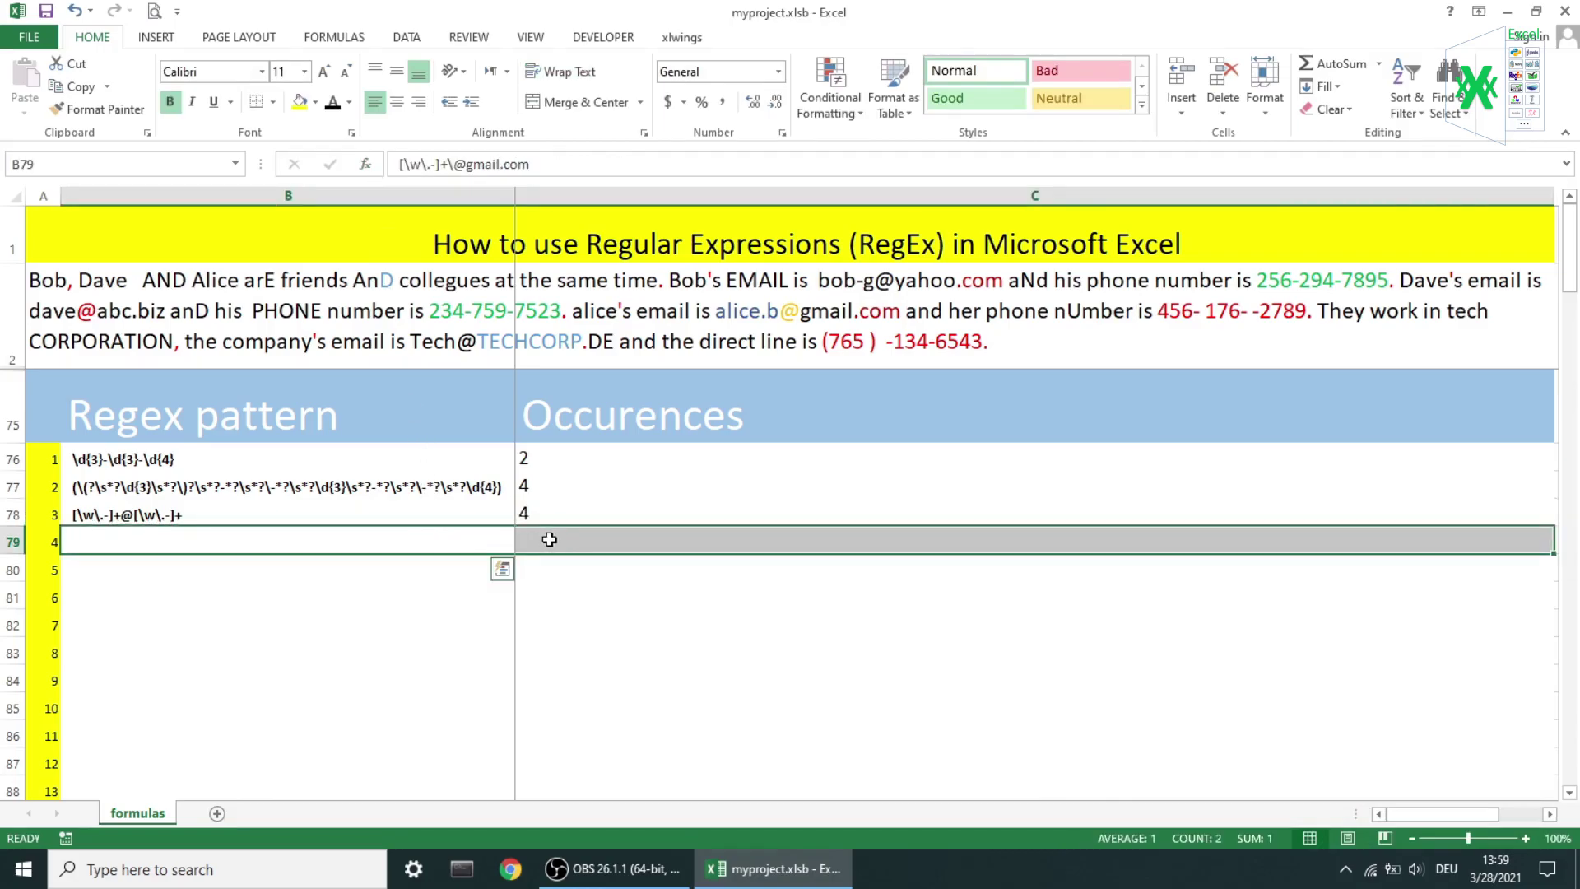
left_click(330, 107)
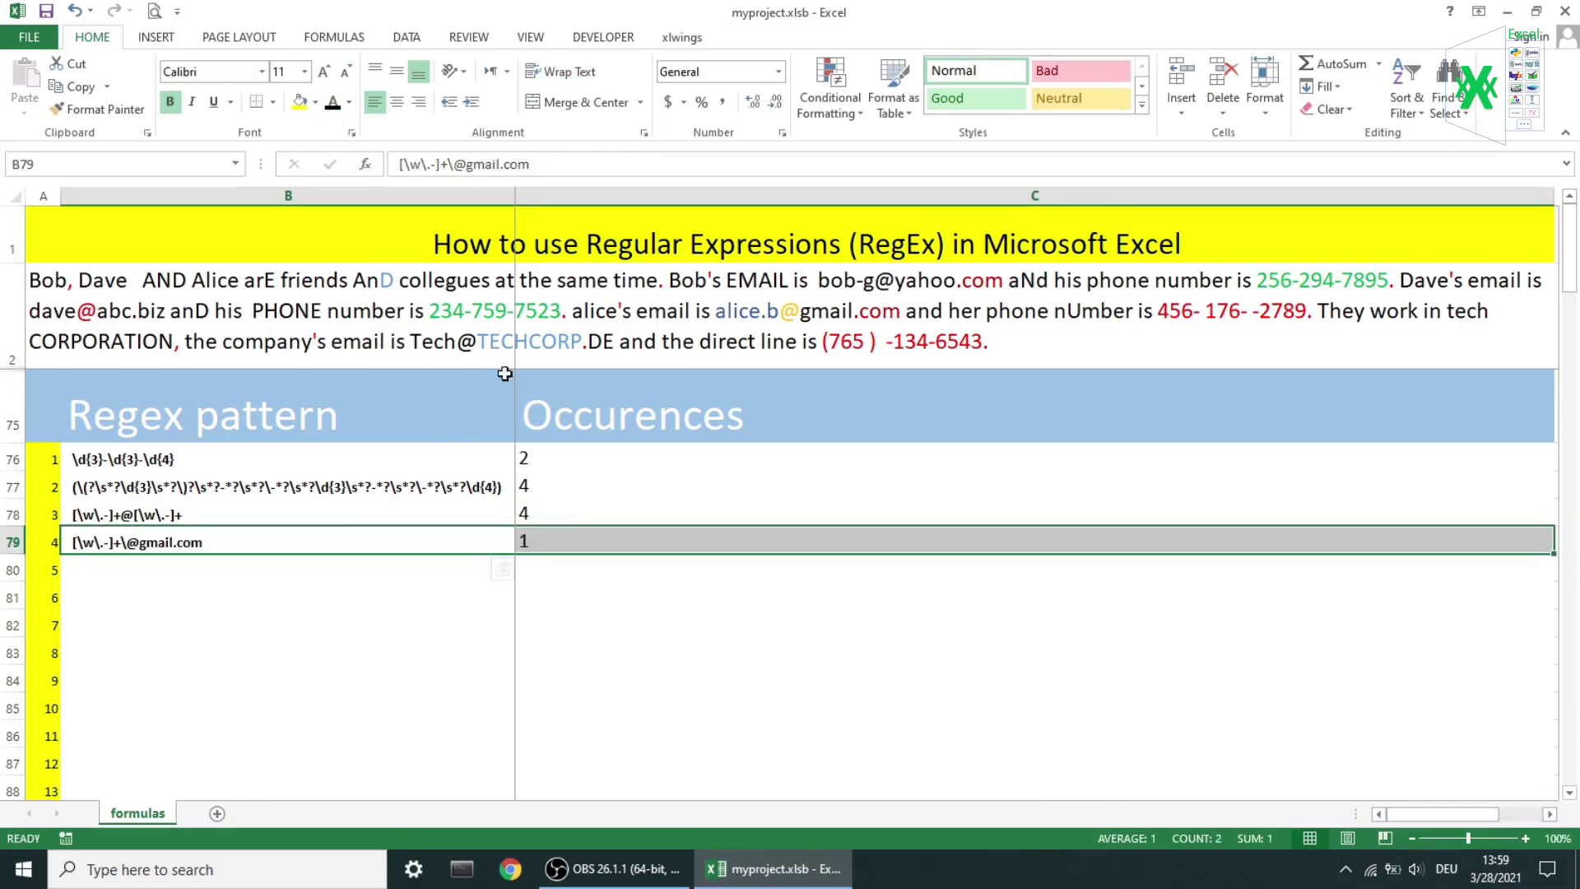
left_click(553, 536)
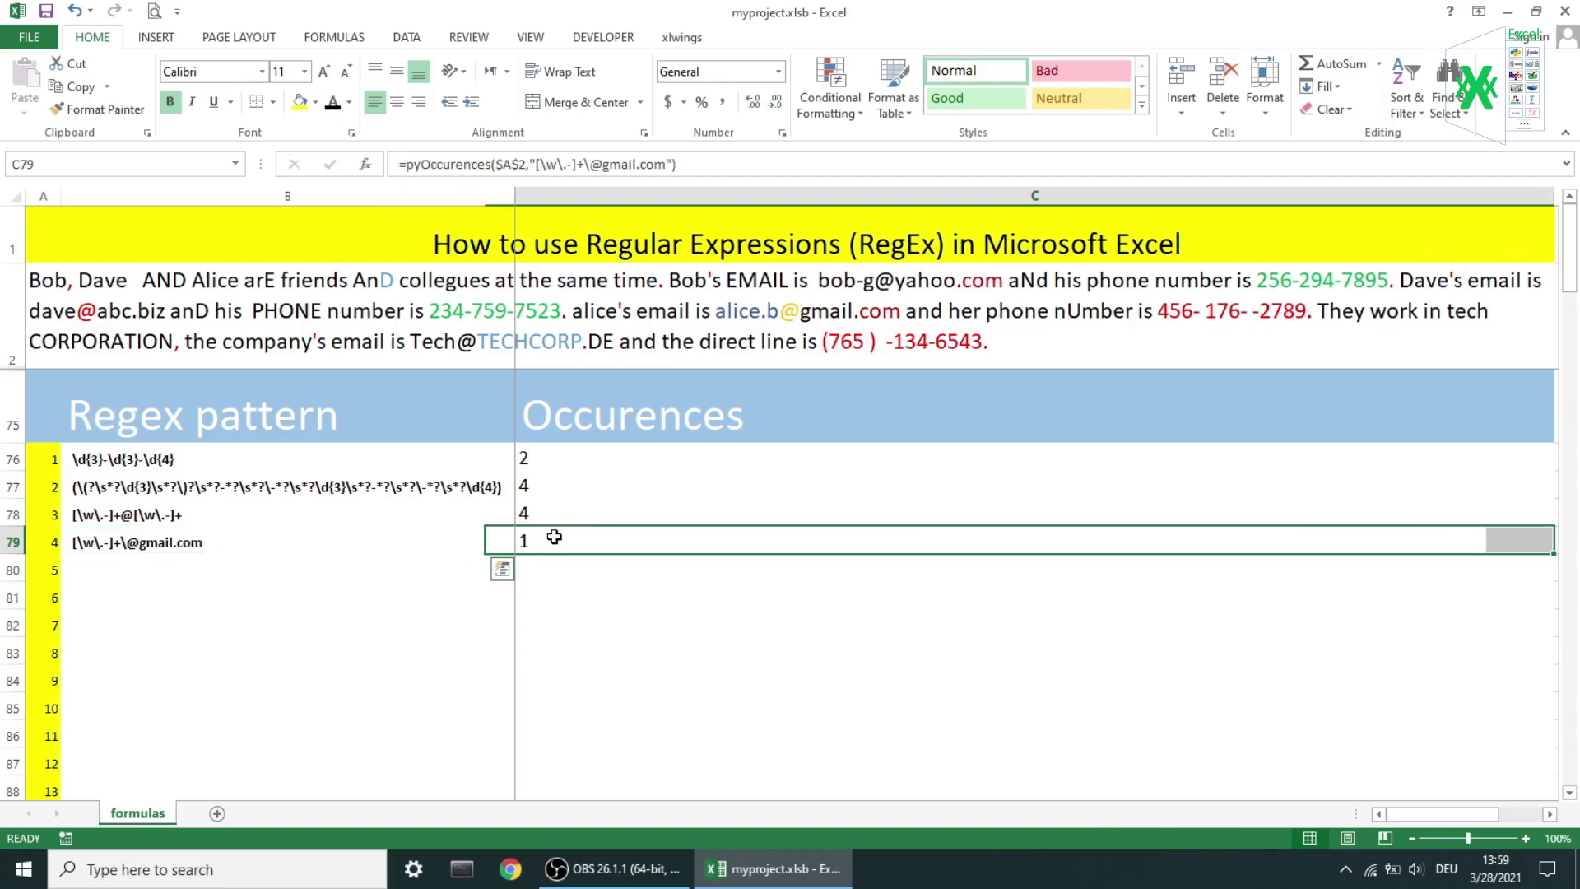
left_click(364, 165)
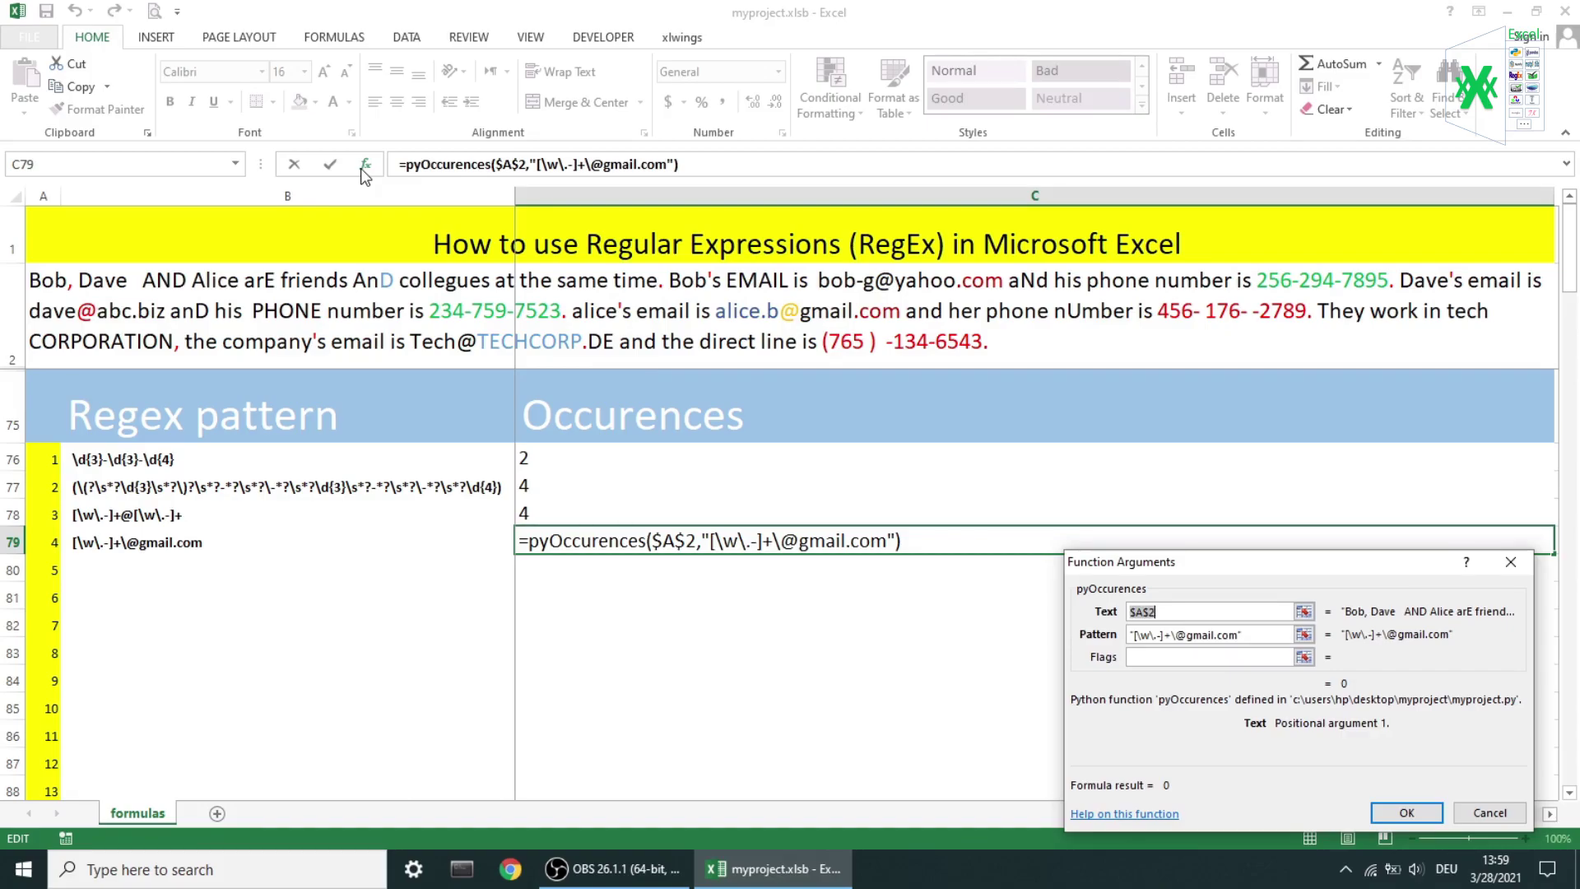
key("Return")
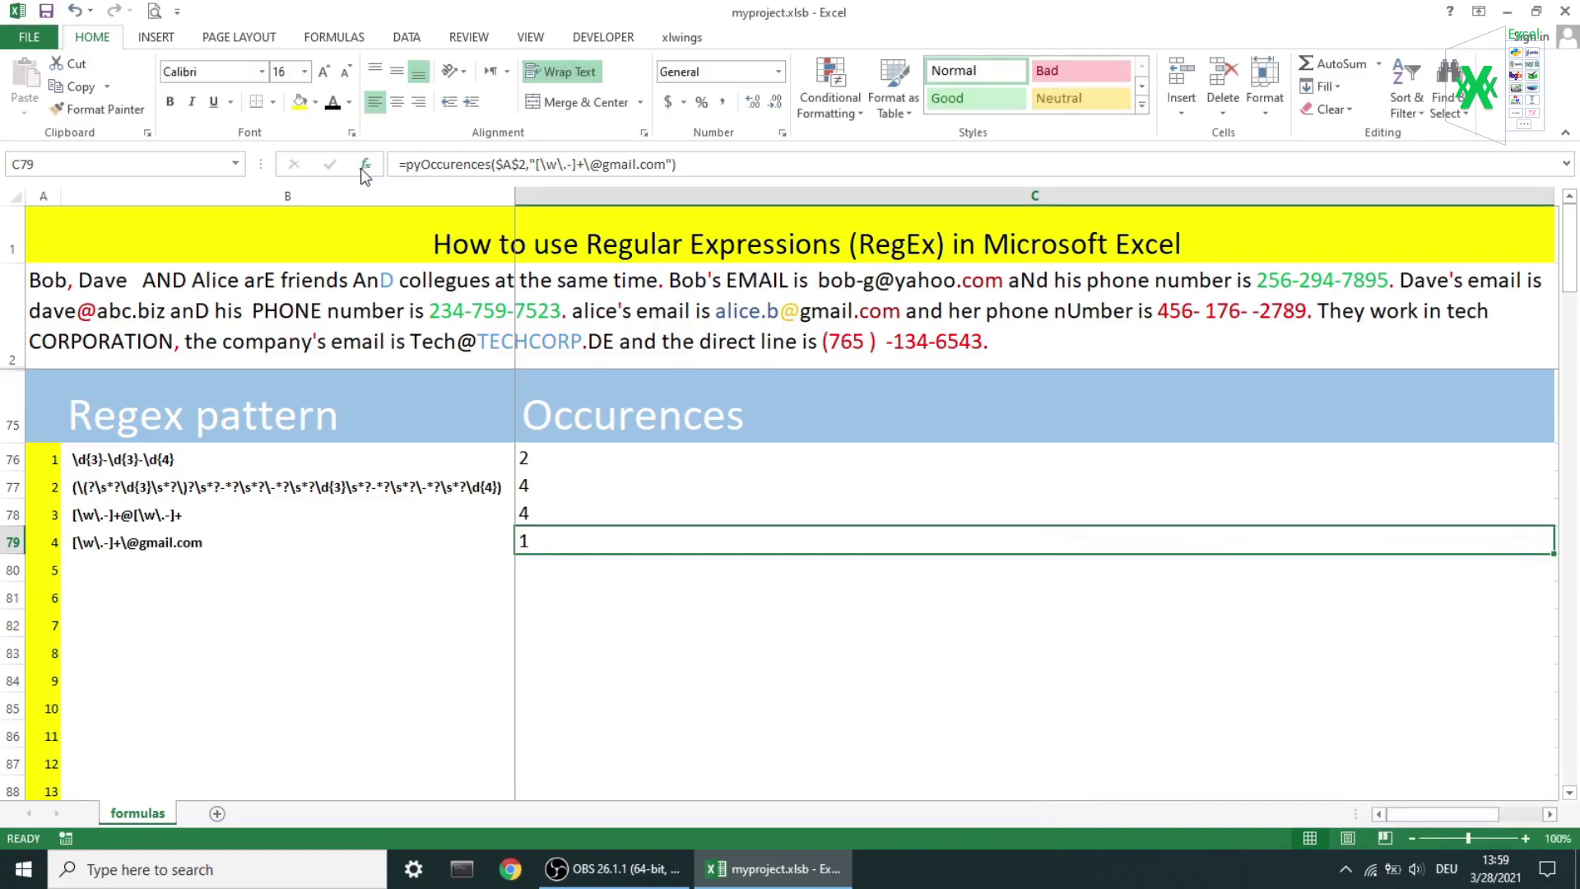
Reveal the fifth row's .com pattern and confirm its count of 2
left_click(473, 567)
type("[\\w\\.-]+\\@\\w+\\.com\t2")
left_click(545, 570)
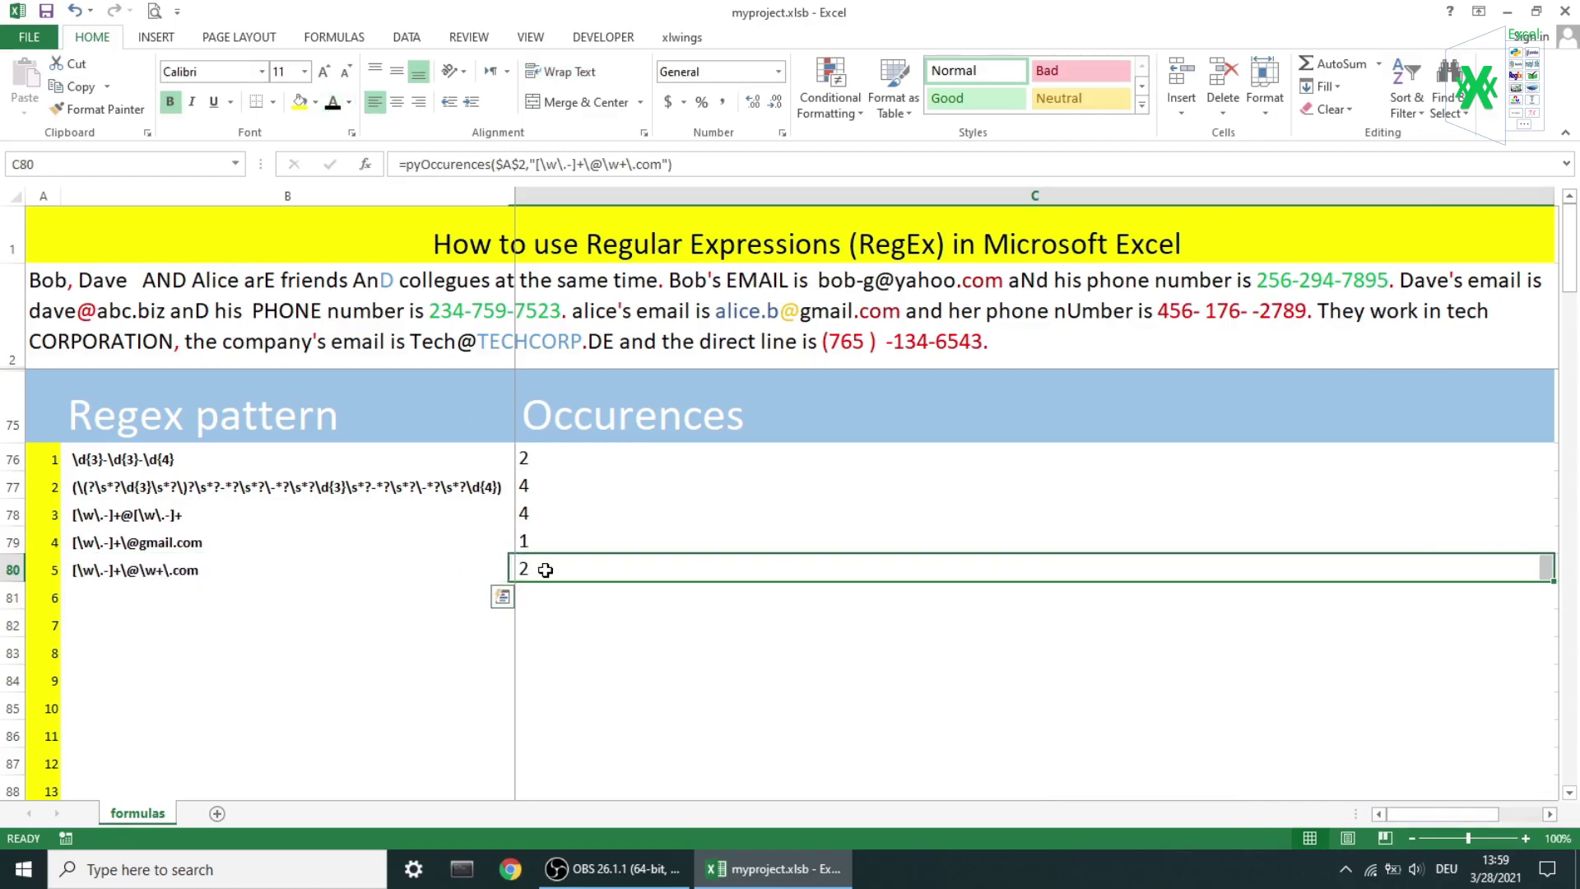
left_click(364, 164)
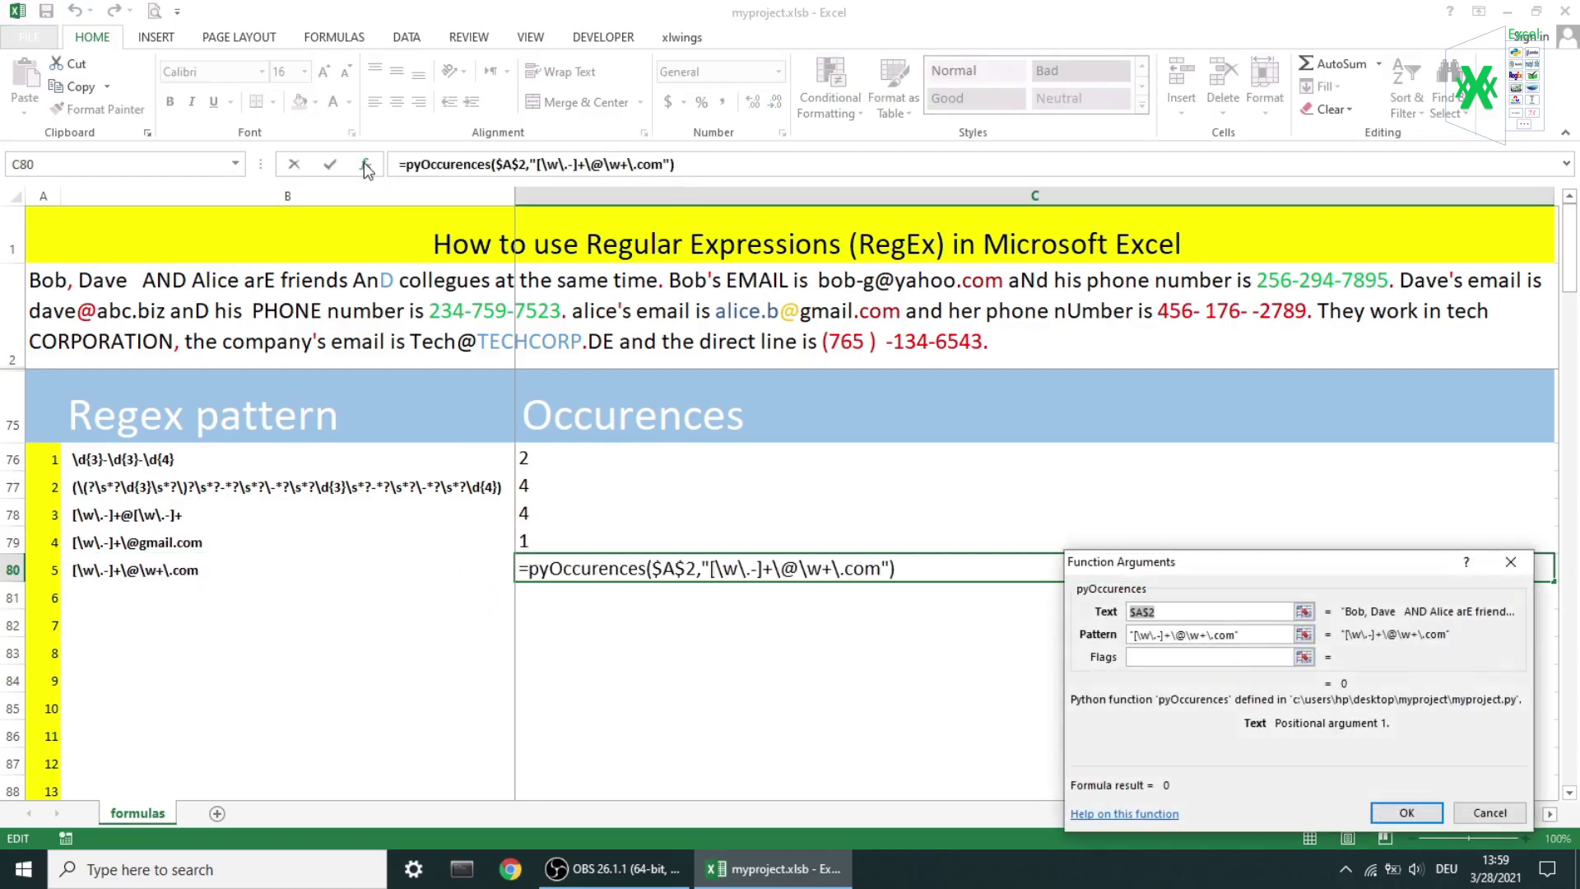
key("Return")
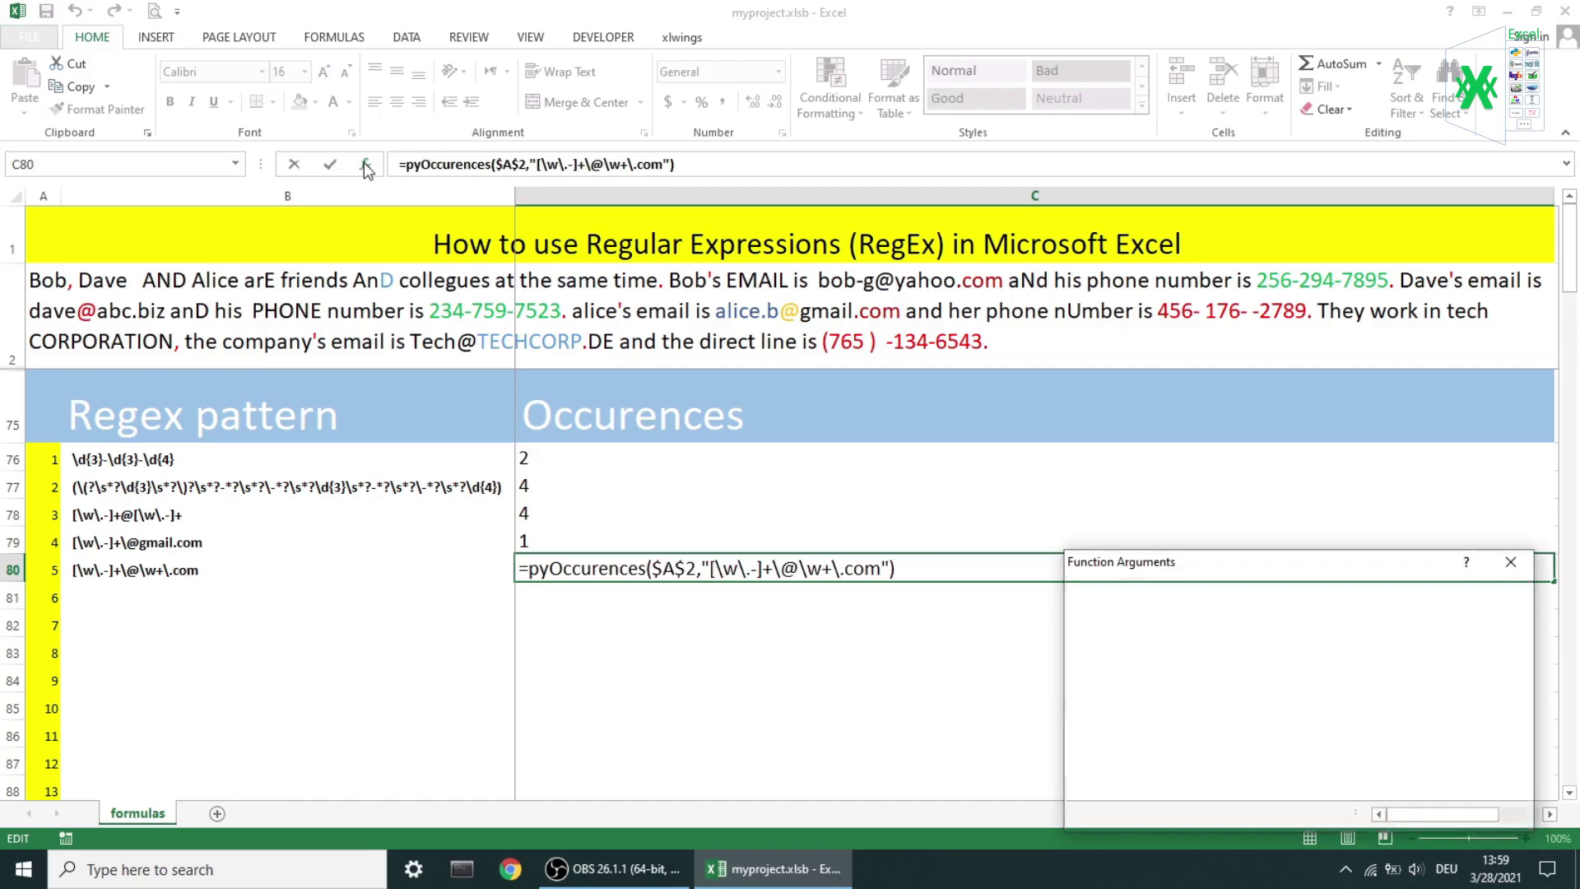
Reveal rows 81–82, where [\w\.-]+\@\w+\.\w{2}\s gives 1 and \s gives 66
left_click_drag(288, 597, 518, 596)
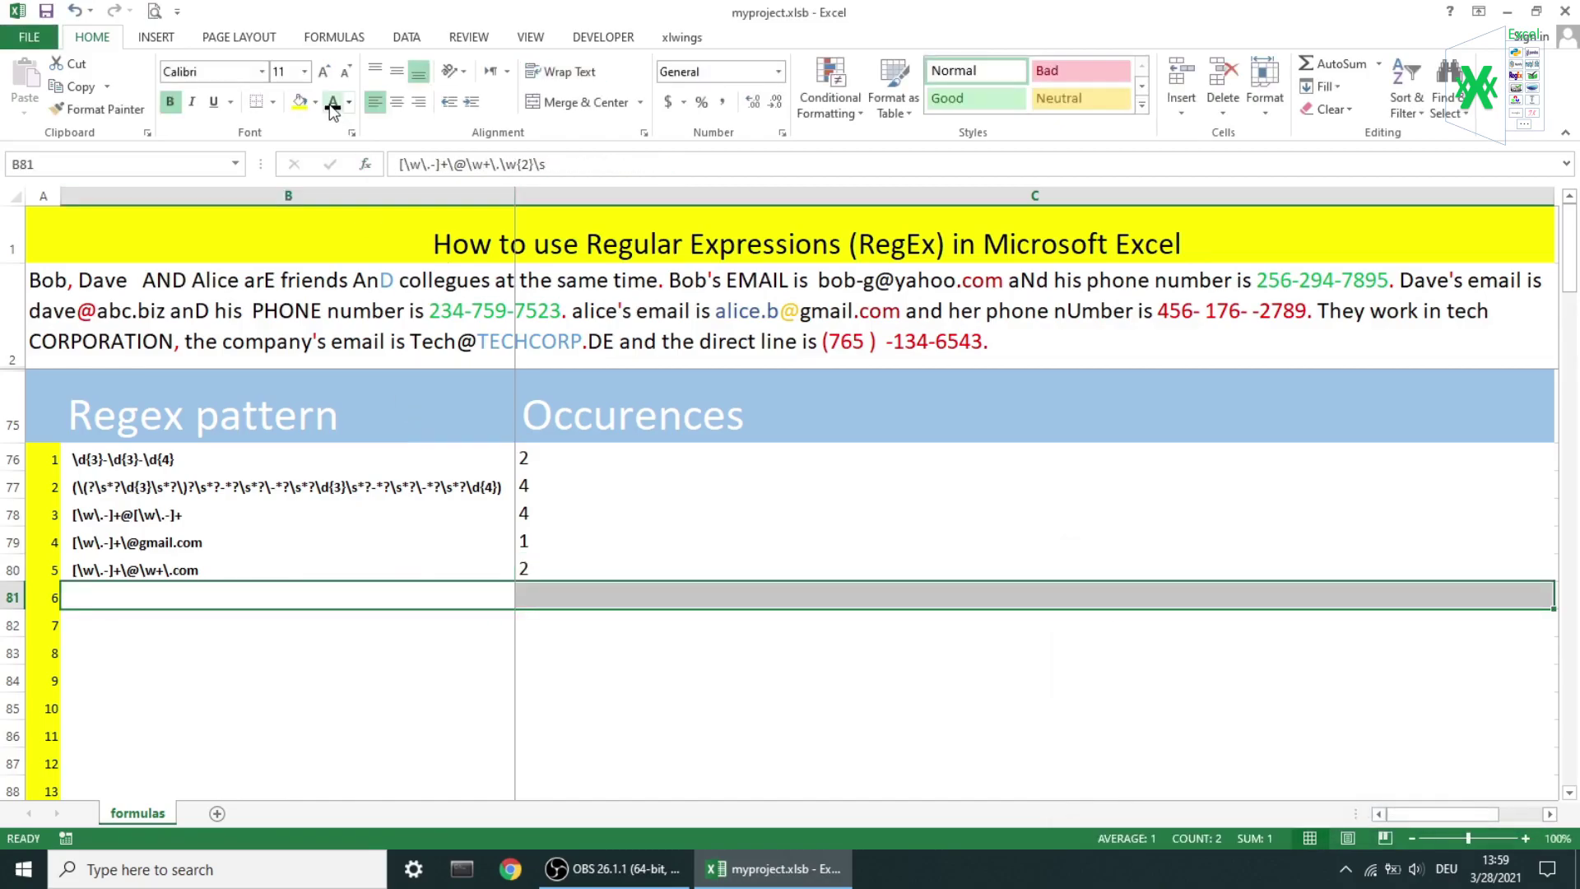
type("[\\w\\.-]+\\@\\w+\\.\\w{2}\\s")
left_click(553, 590)
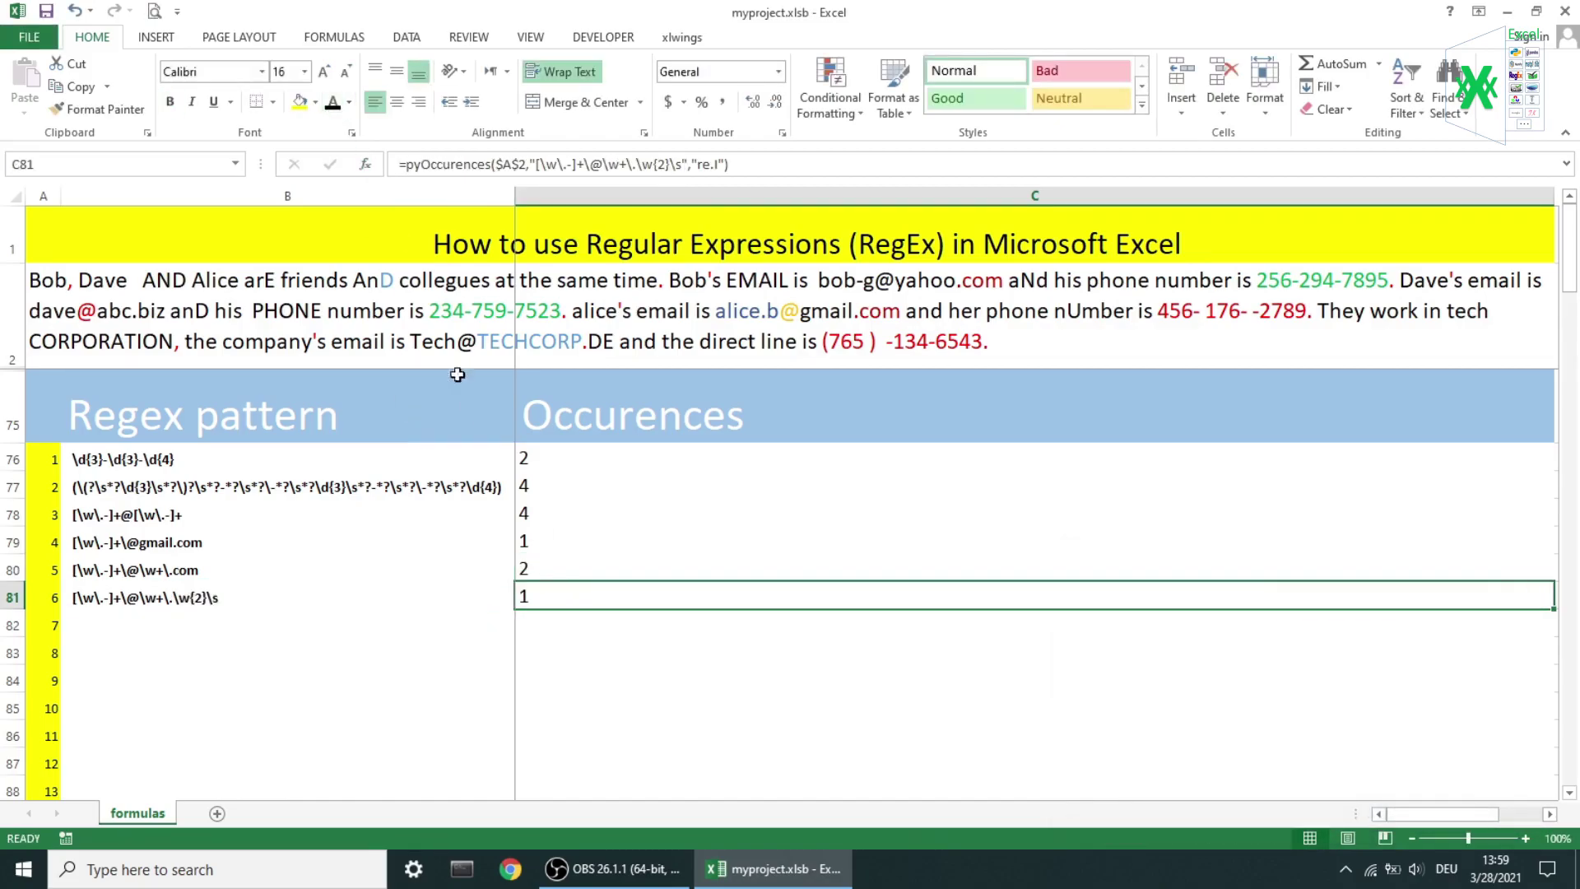
left_click(367, 165)
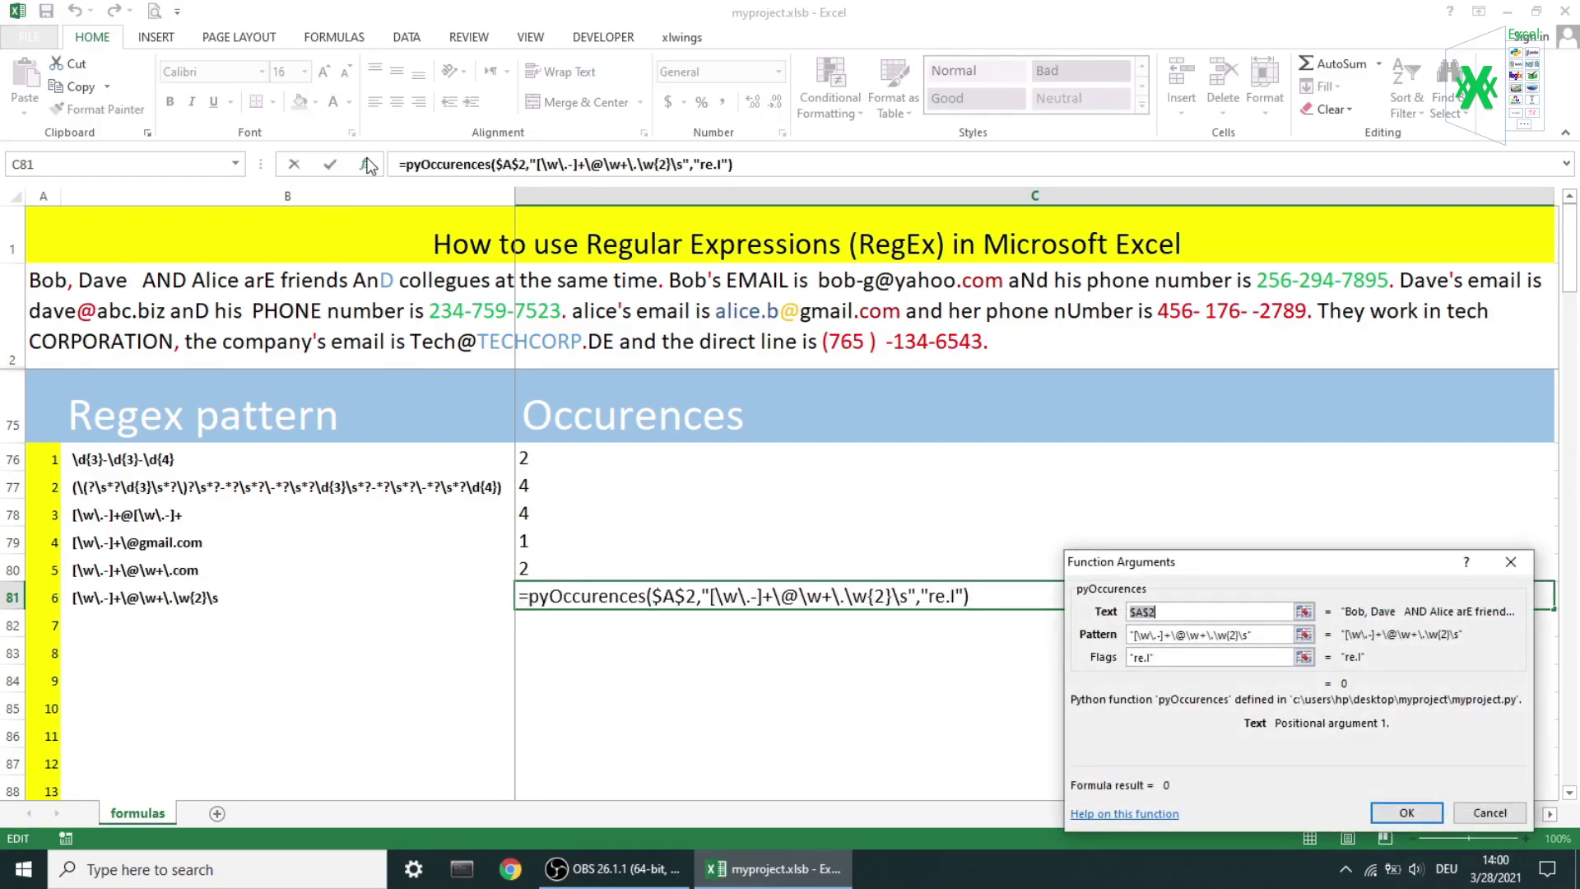
key("Return")
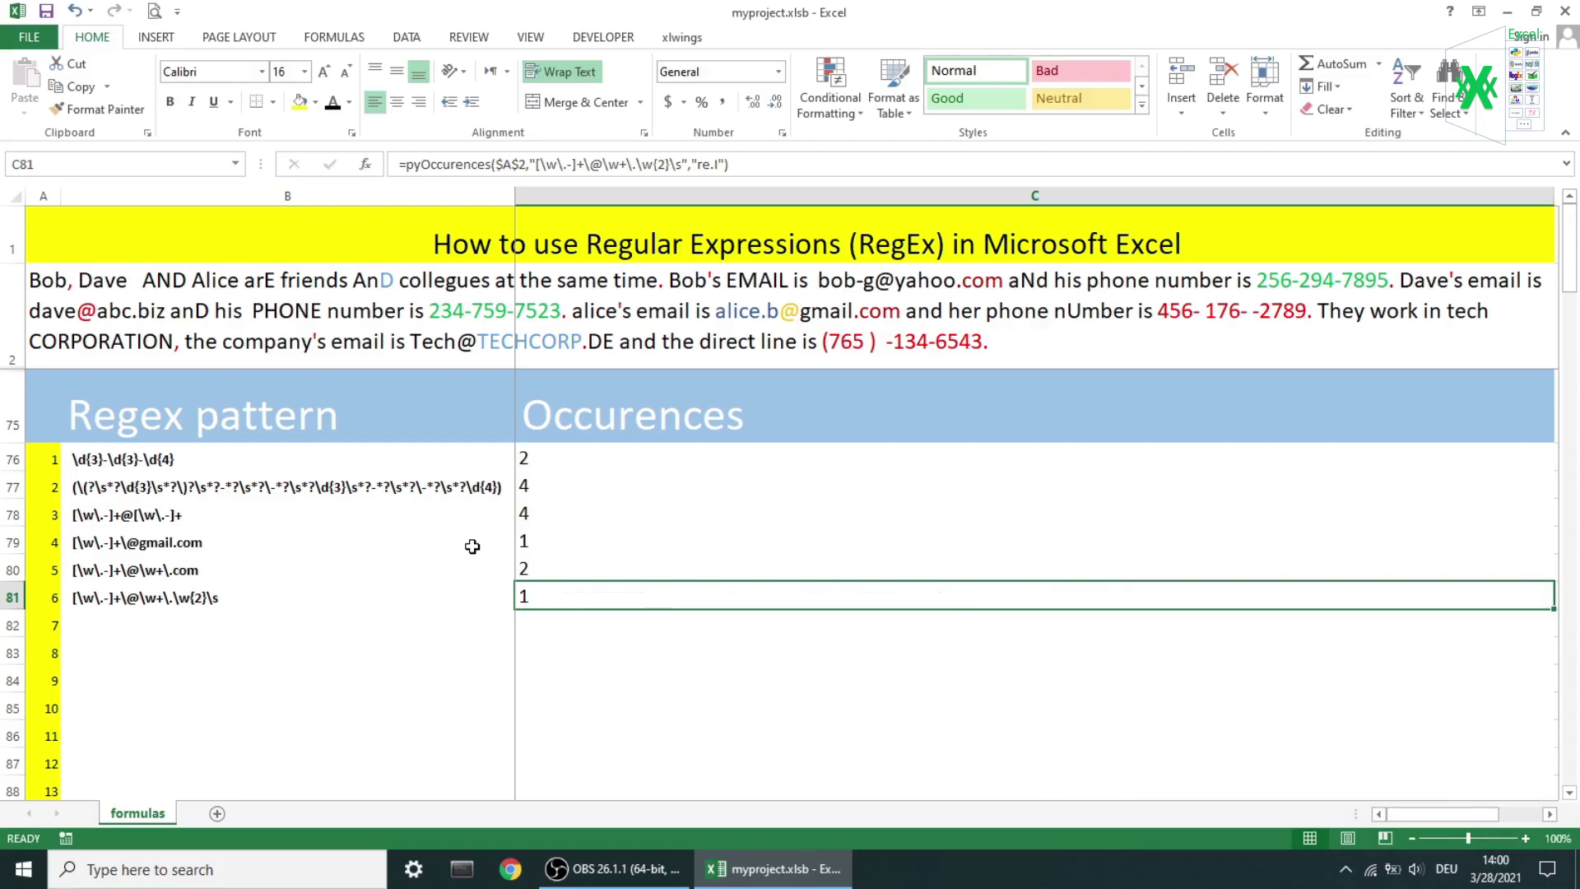
left_click_drag(439, 624, 541, 619)
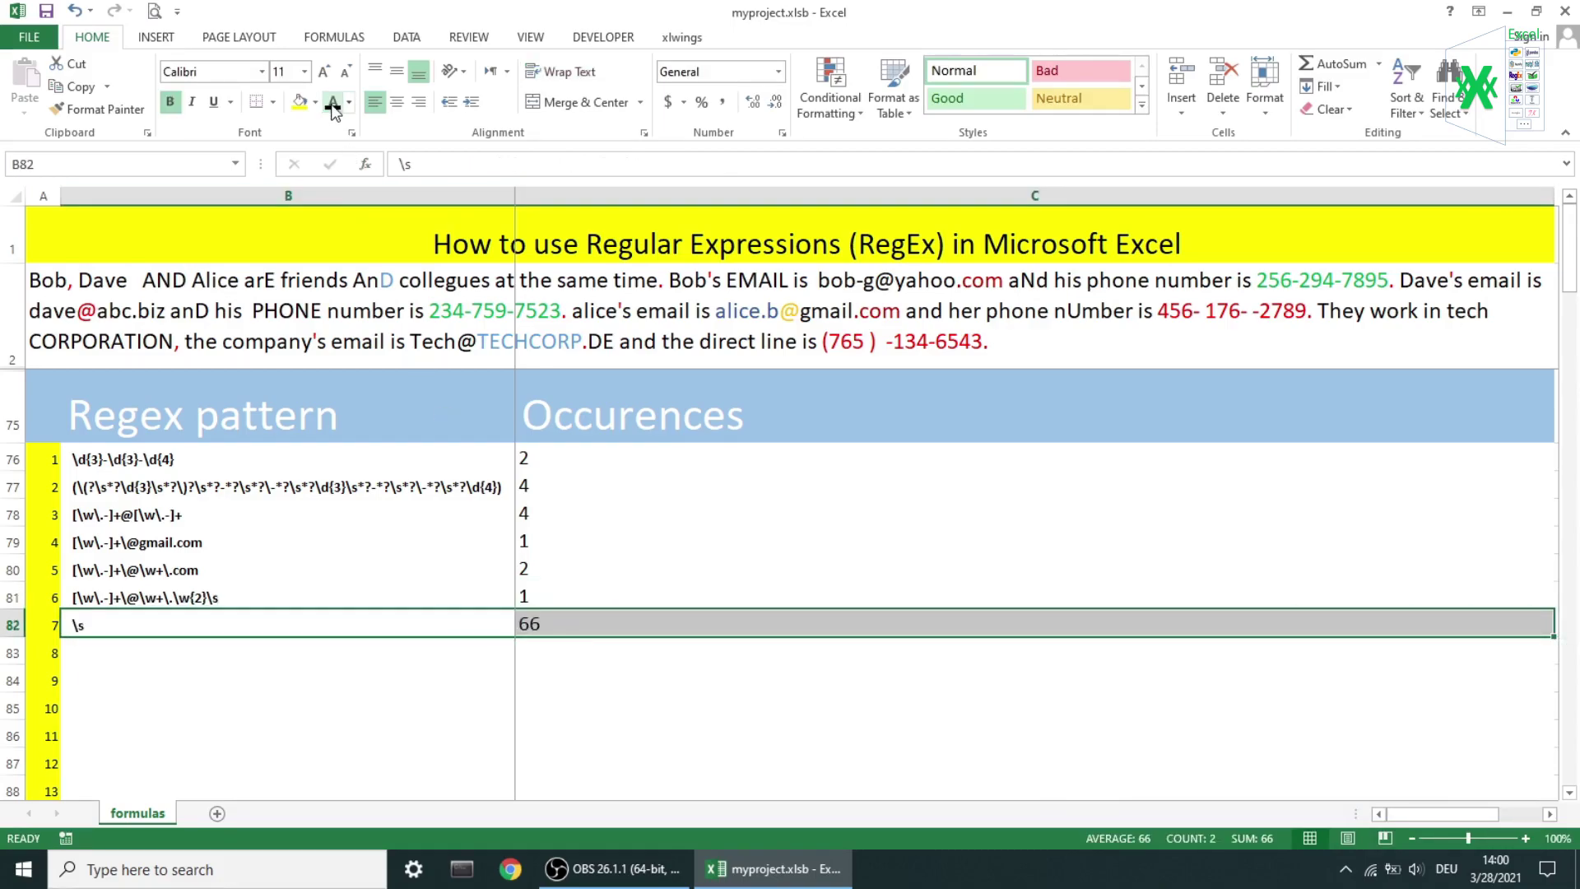
left_click(541, 620)
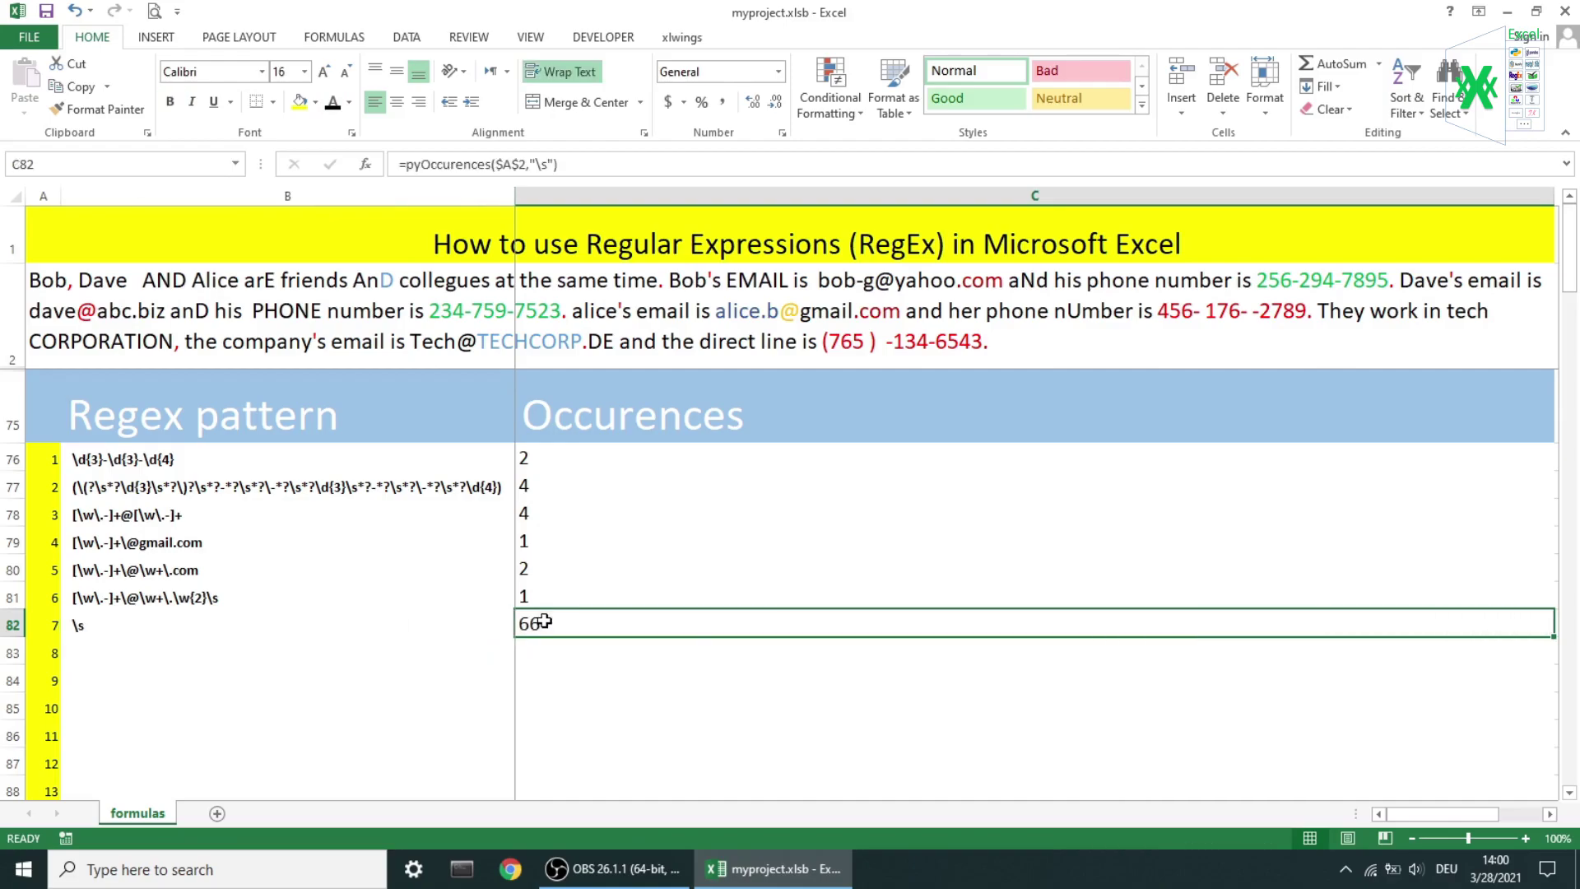
left_click(365, 164)
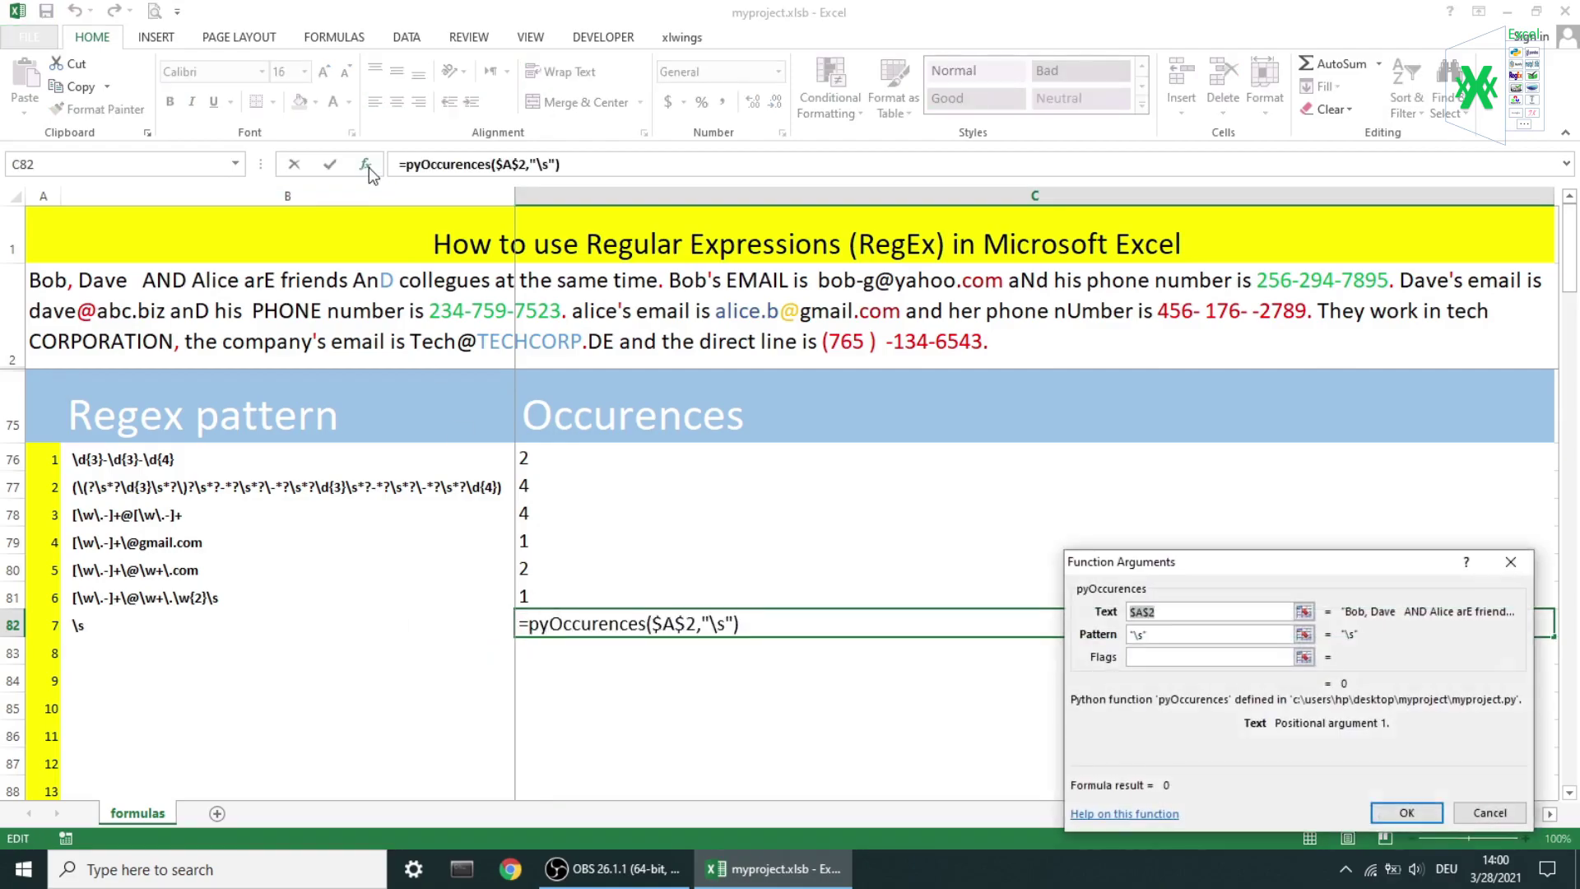
key("Return")
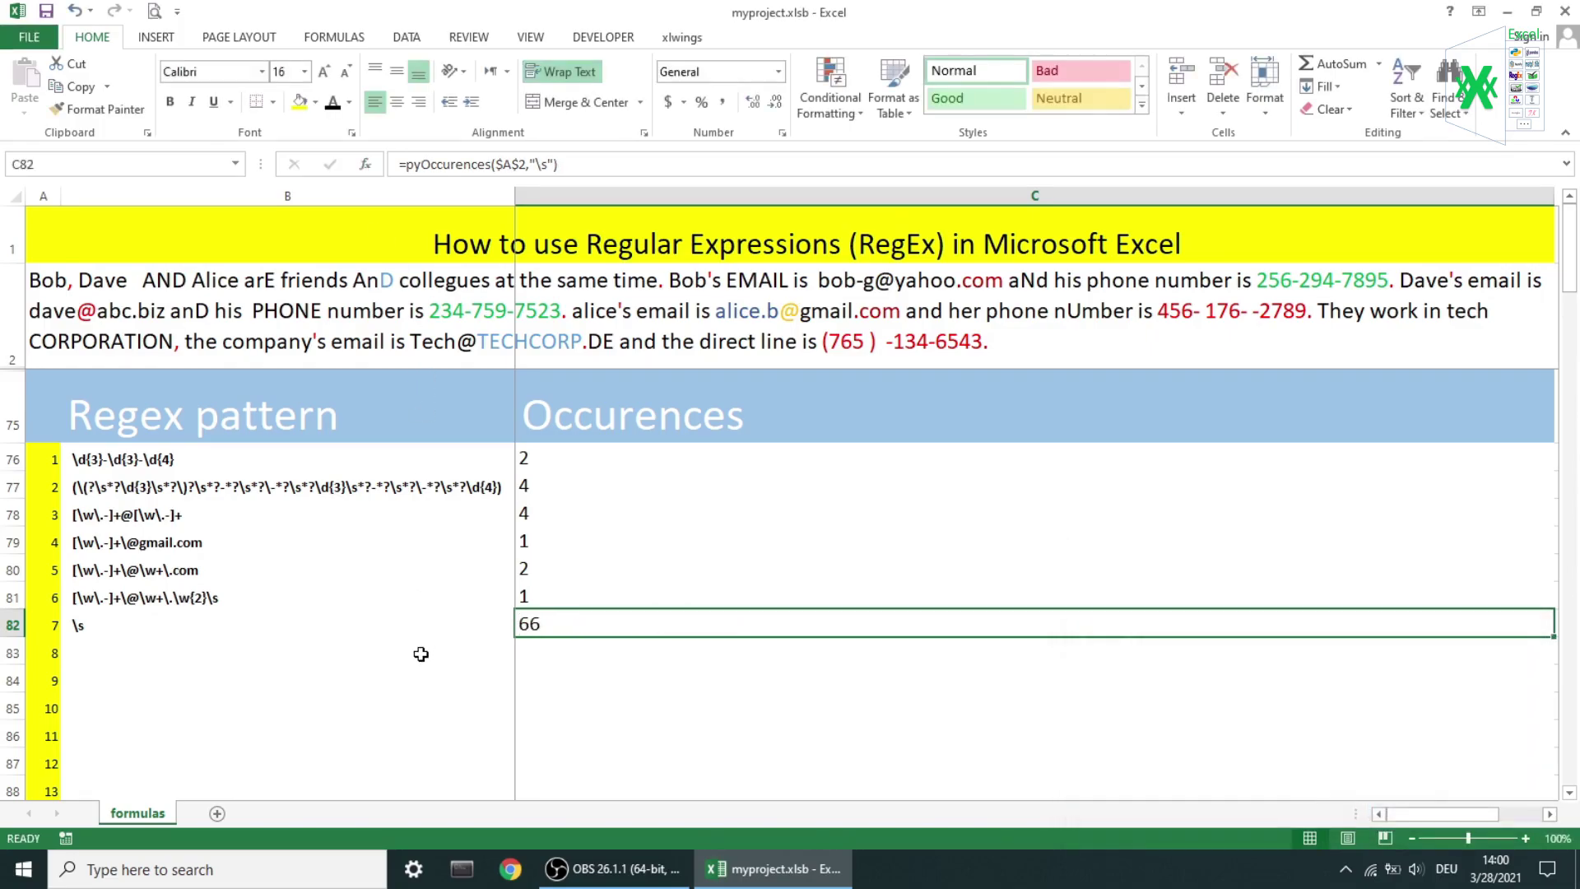
Reveal rows 83–84, where pattern a returns 19 and A returns 5
left_click_drag(419, 652, 529, 652)
left_click(333, 103)
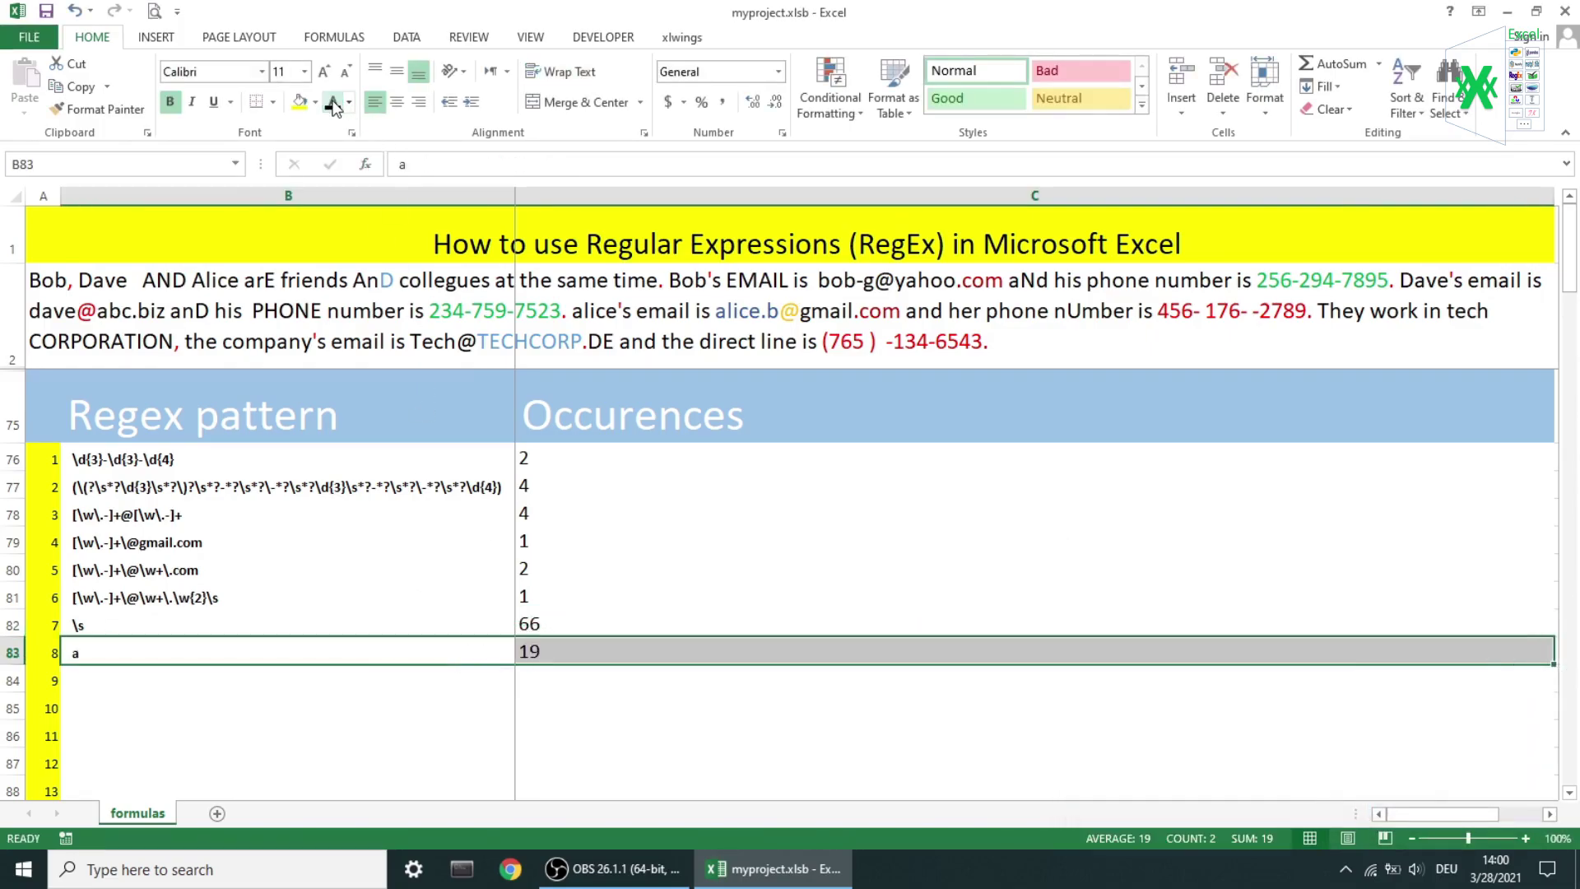
left_click(576, 650)
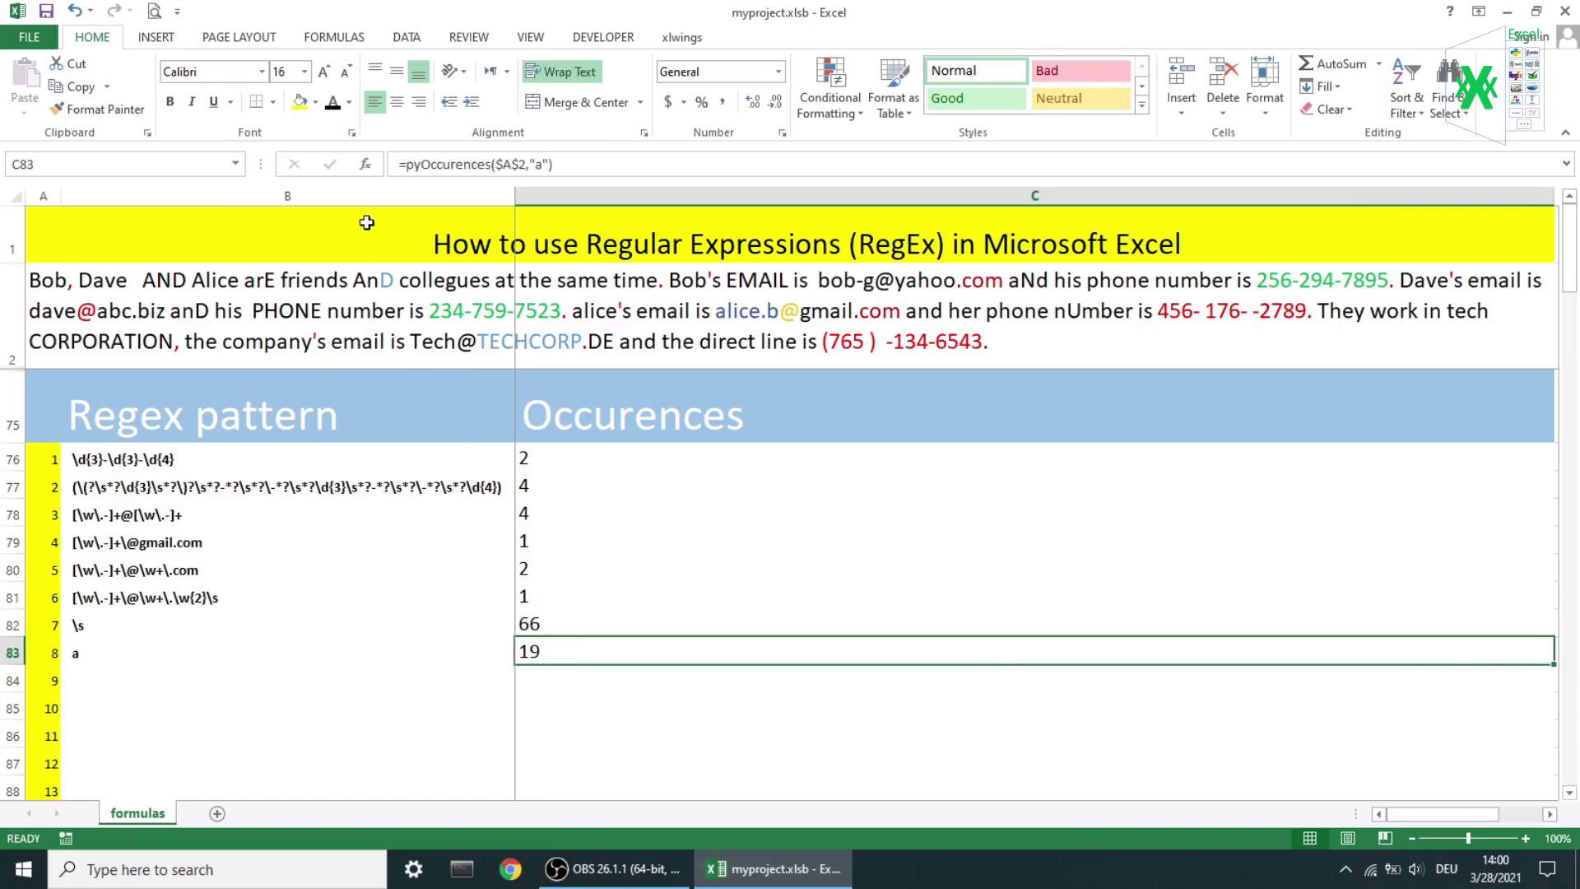
left_click(364, 164)
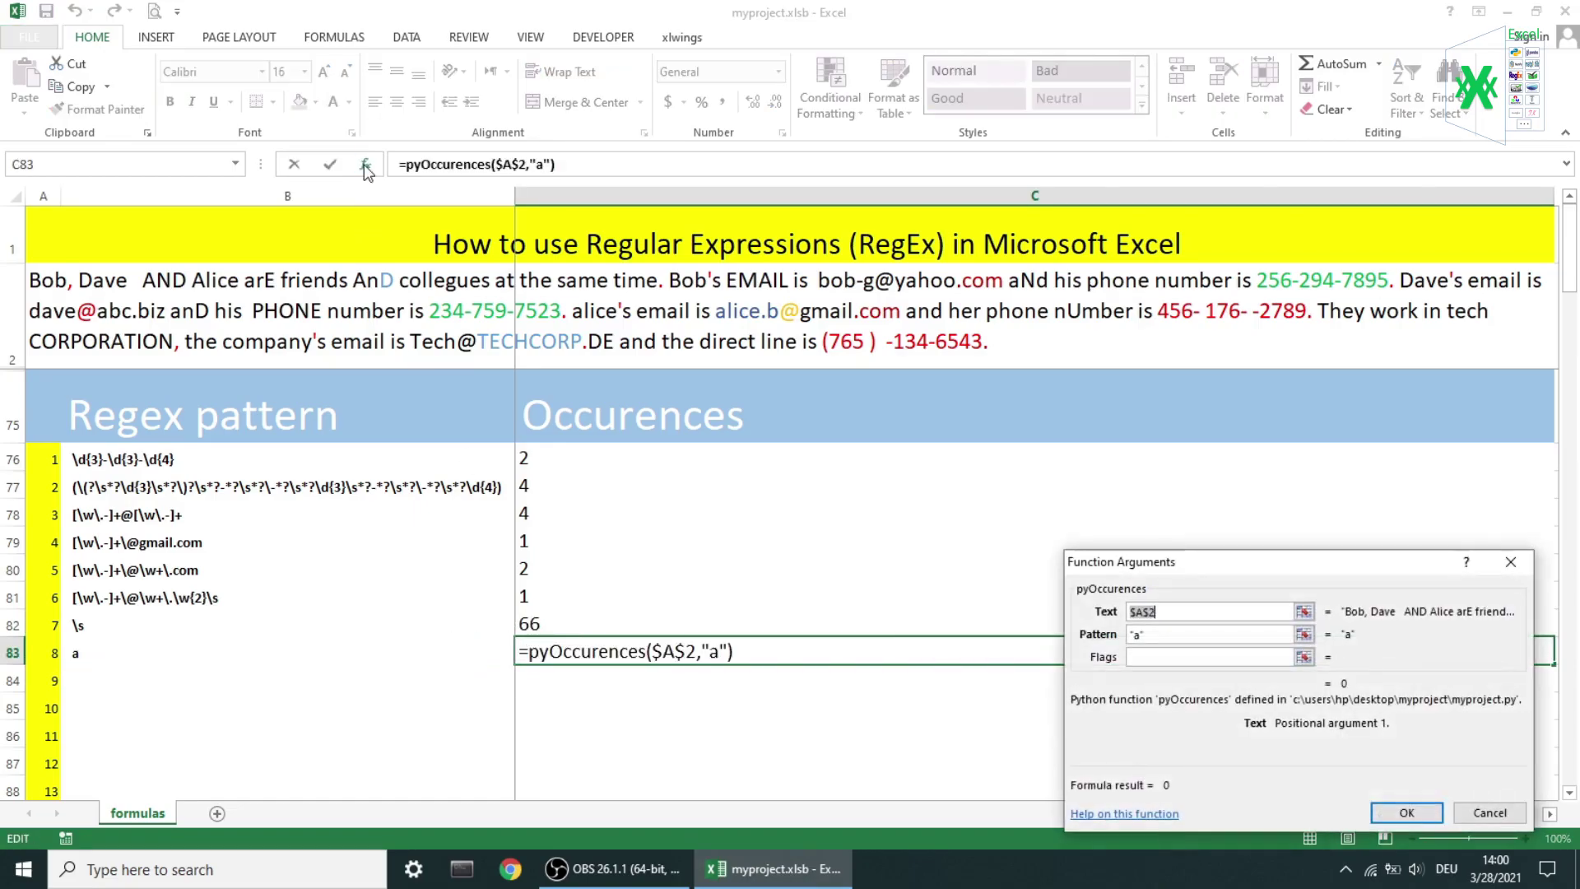
key("Return")
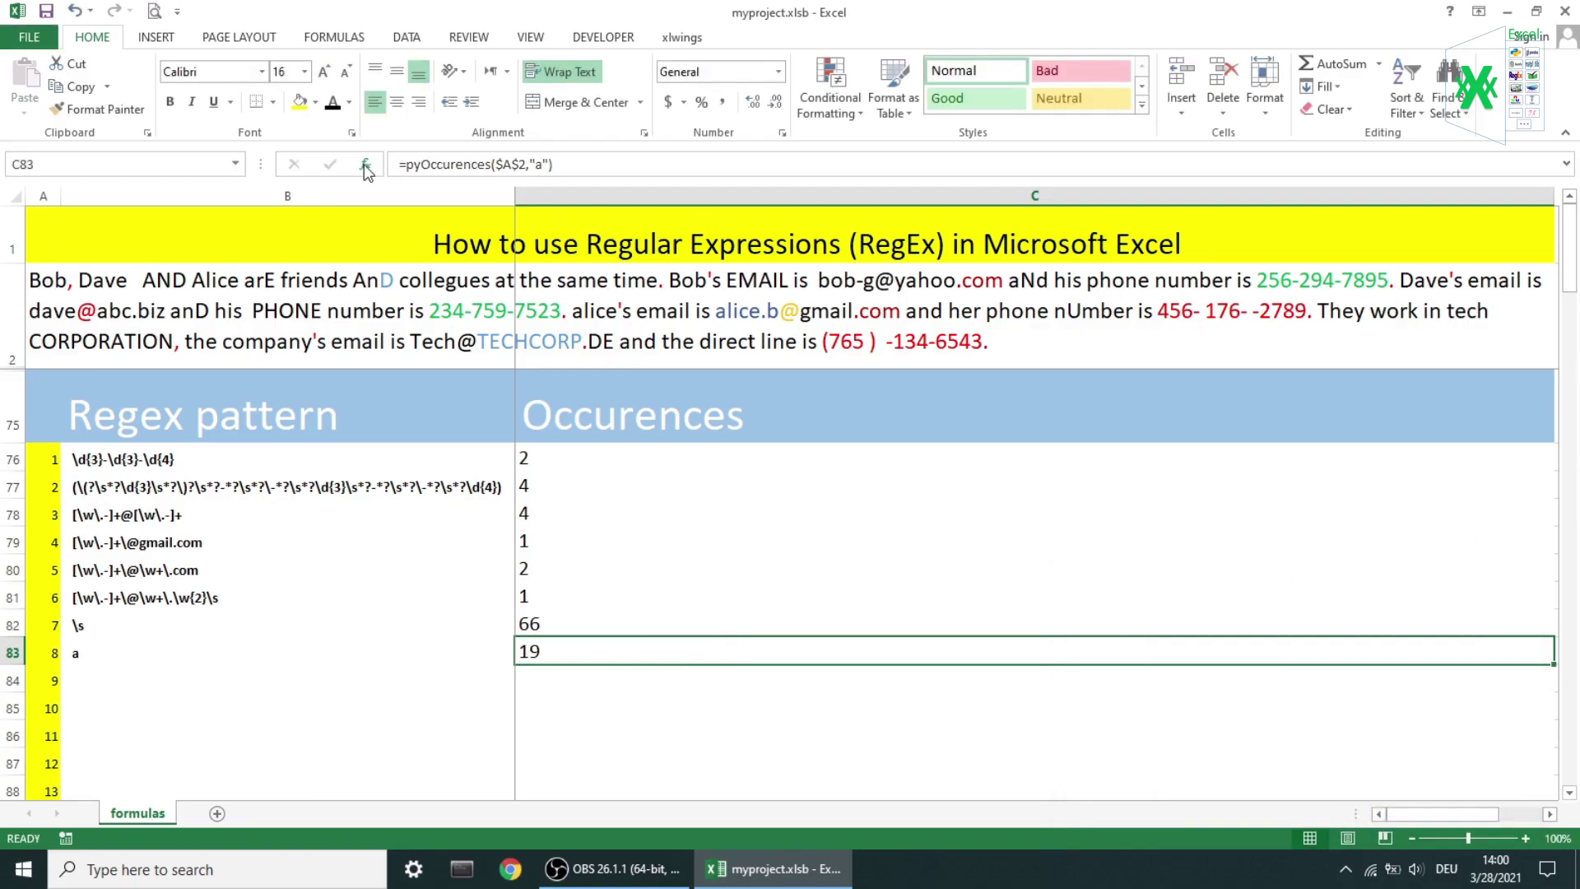
left_click_drag(467, 677, 520, 679)
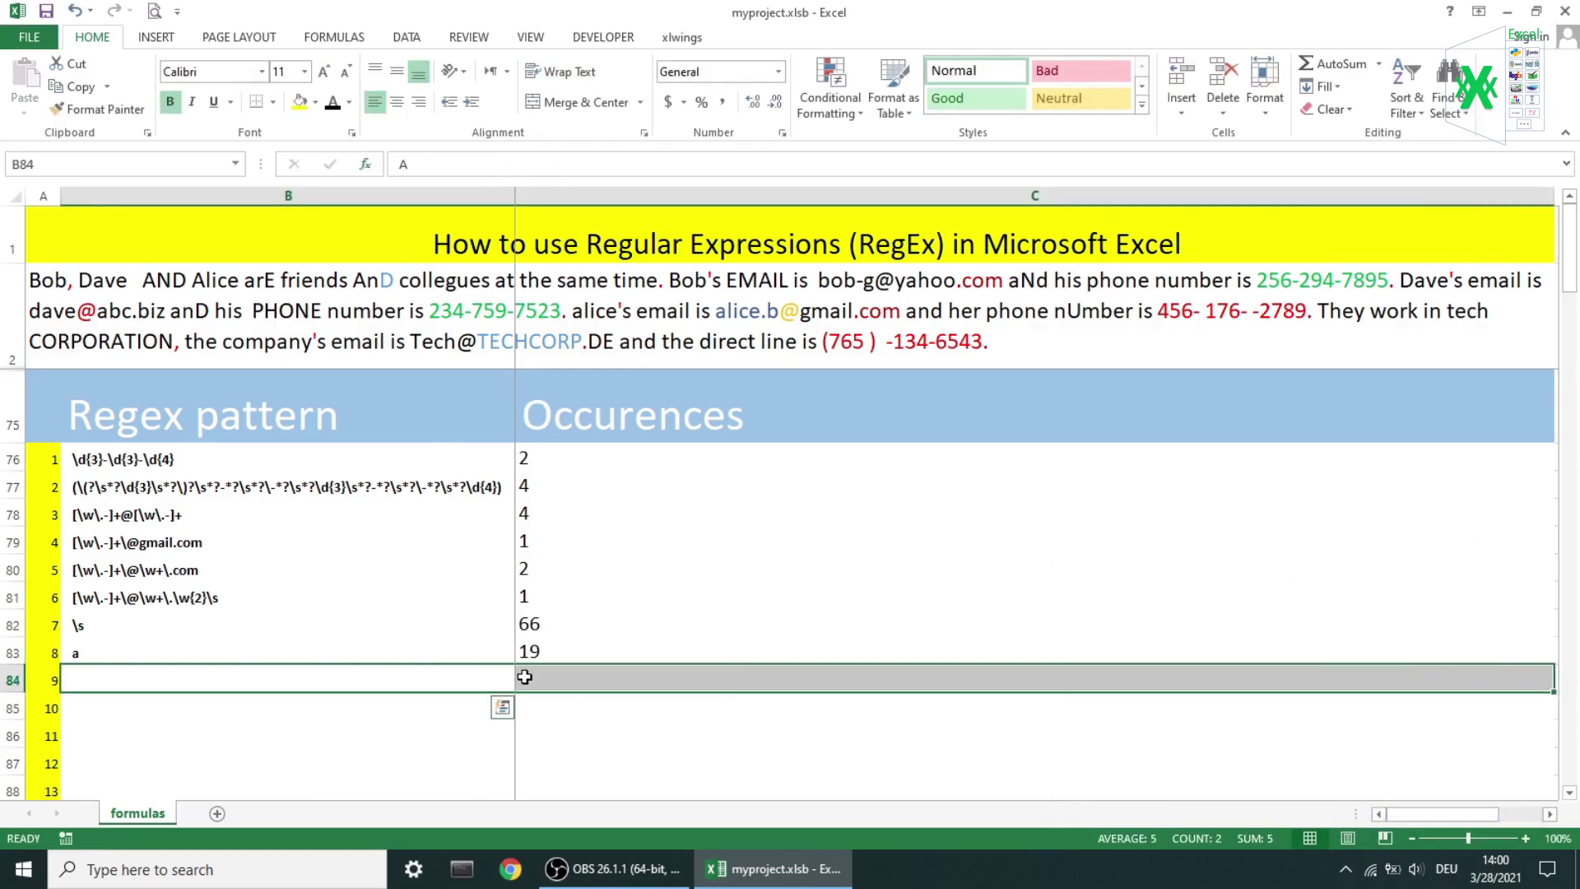
left_click(334, 102)
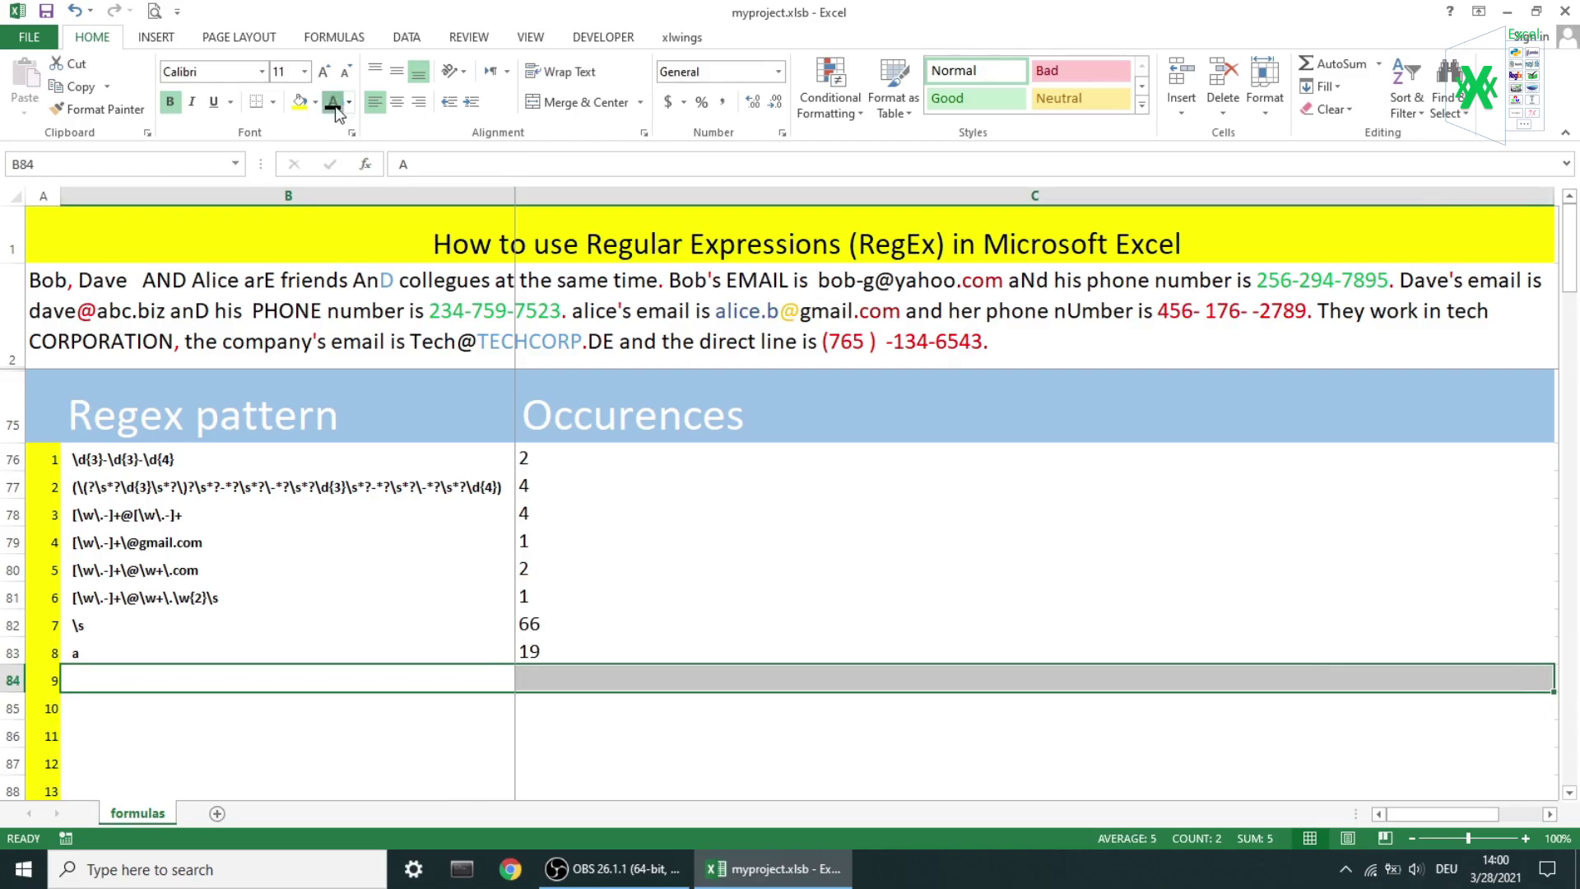
left_click(366, 164)
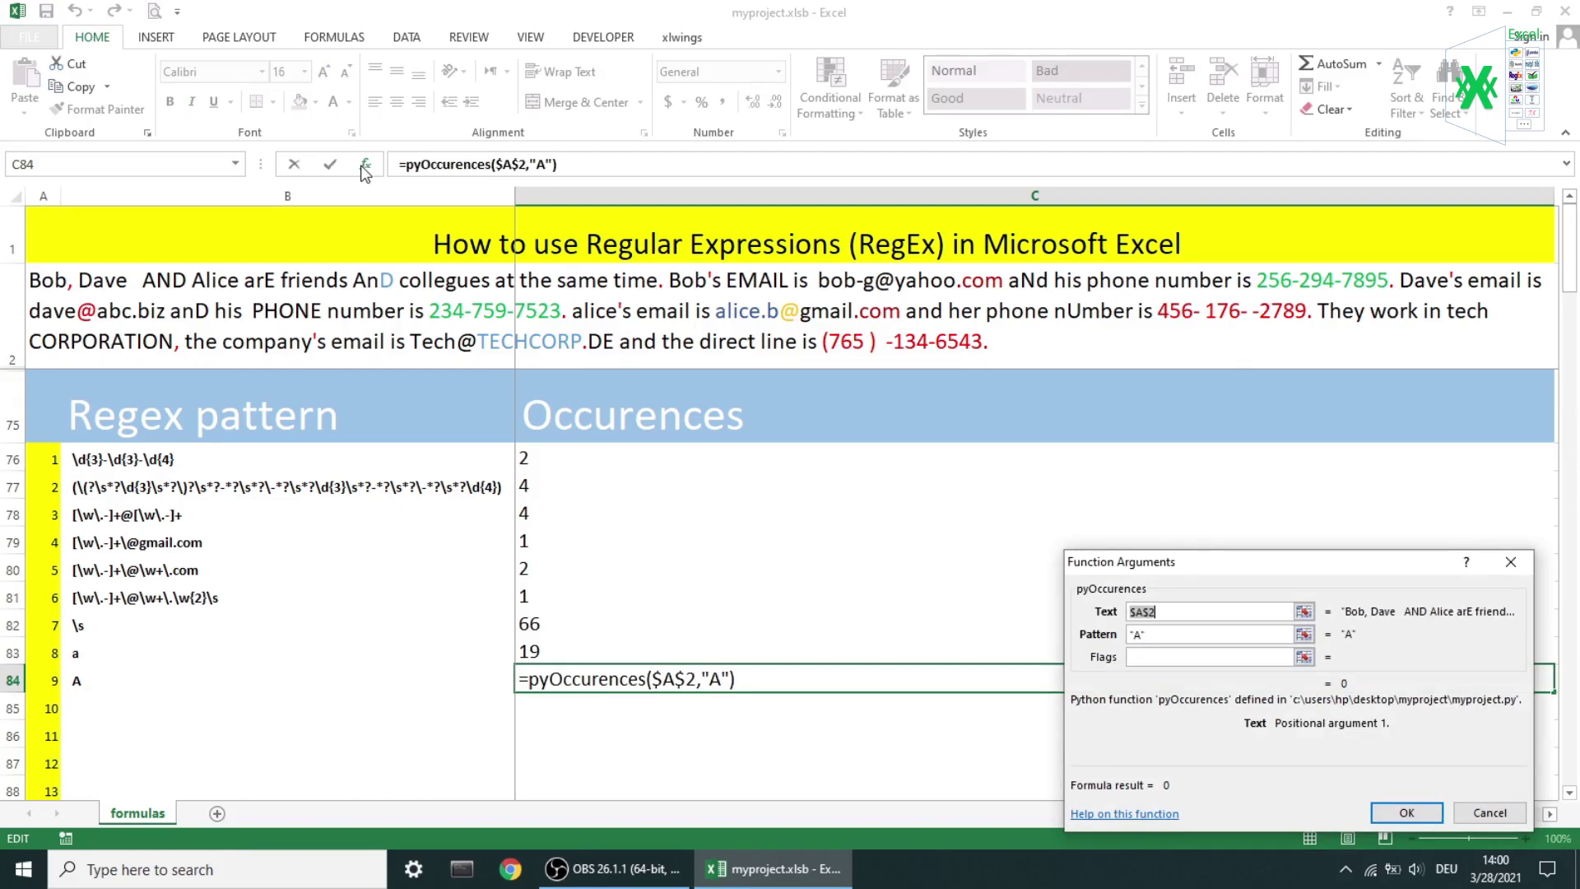
key("Return")
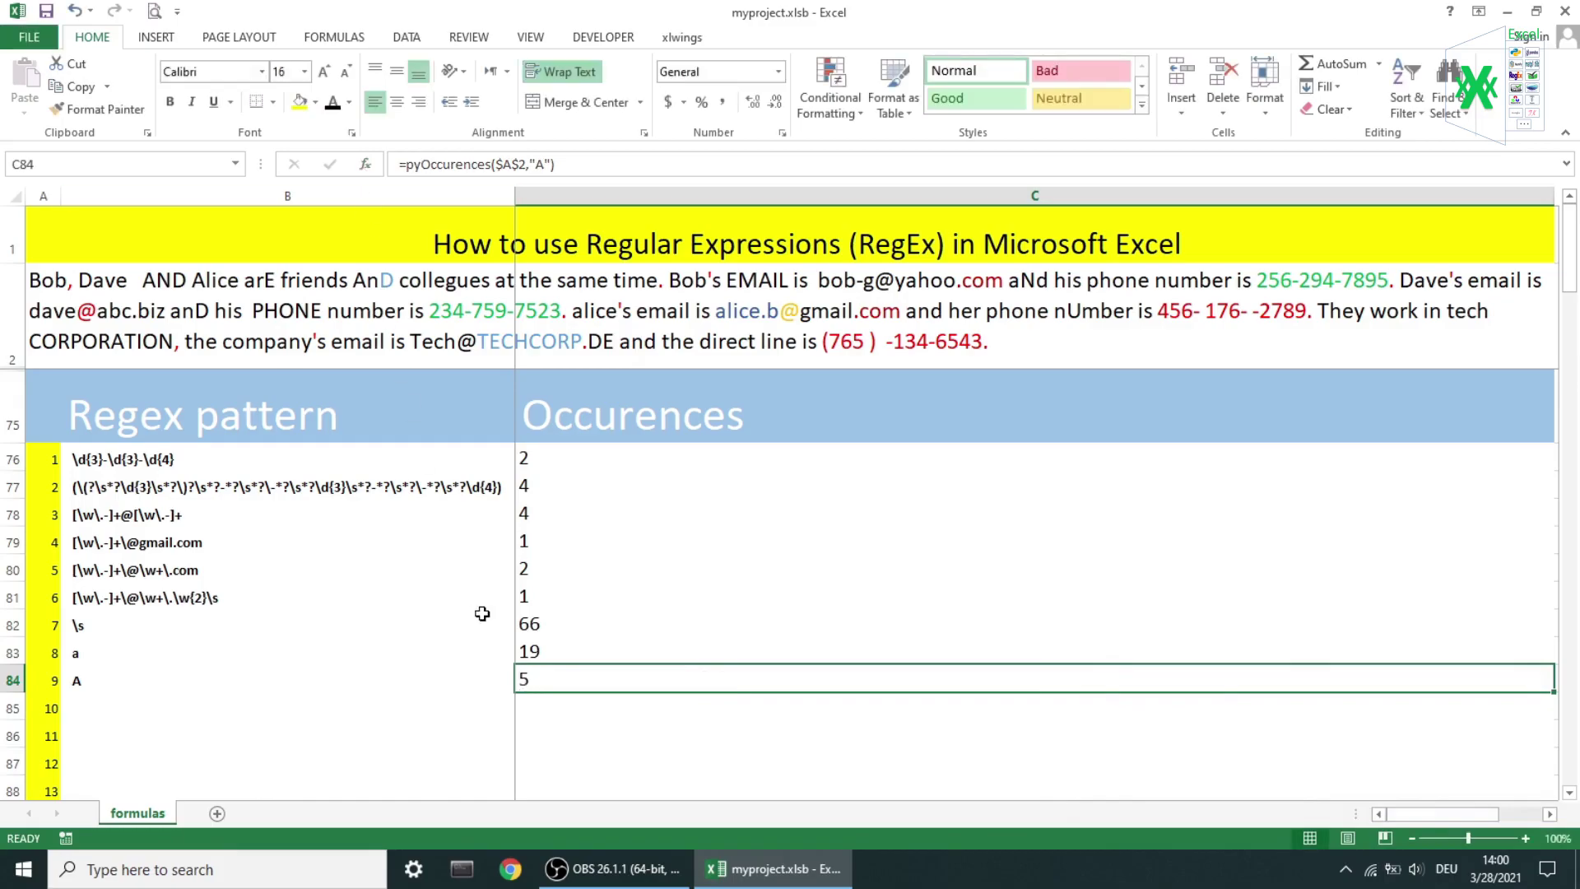
Reveal row 85's case-insensitive a pattern and confirm its result of 24
left_click_drag(467, 707, 531, 707)
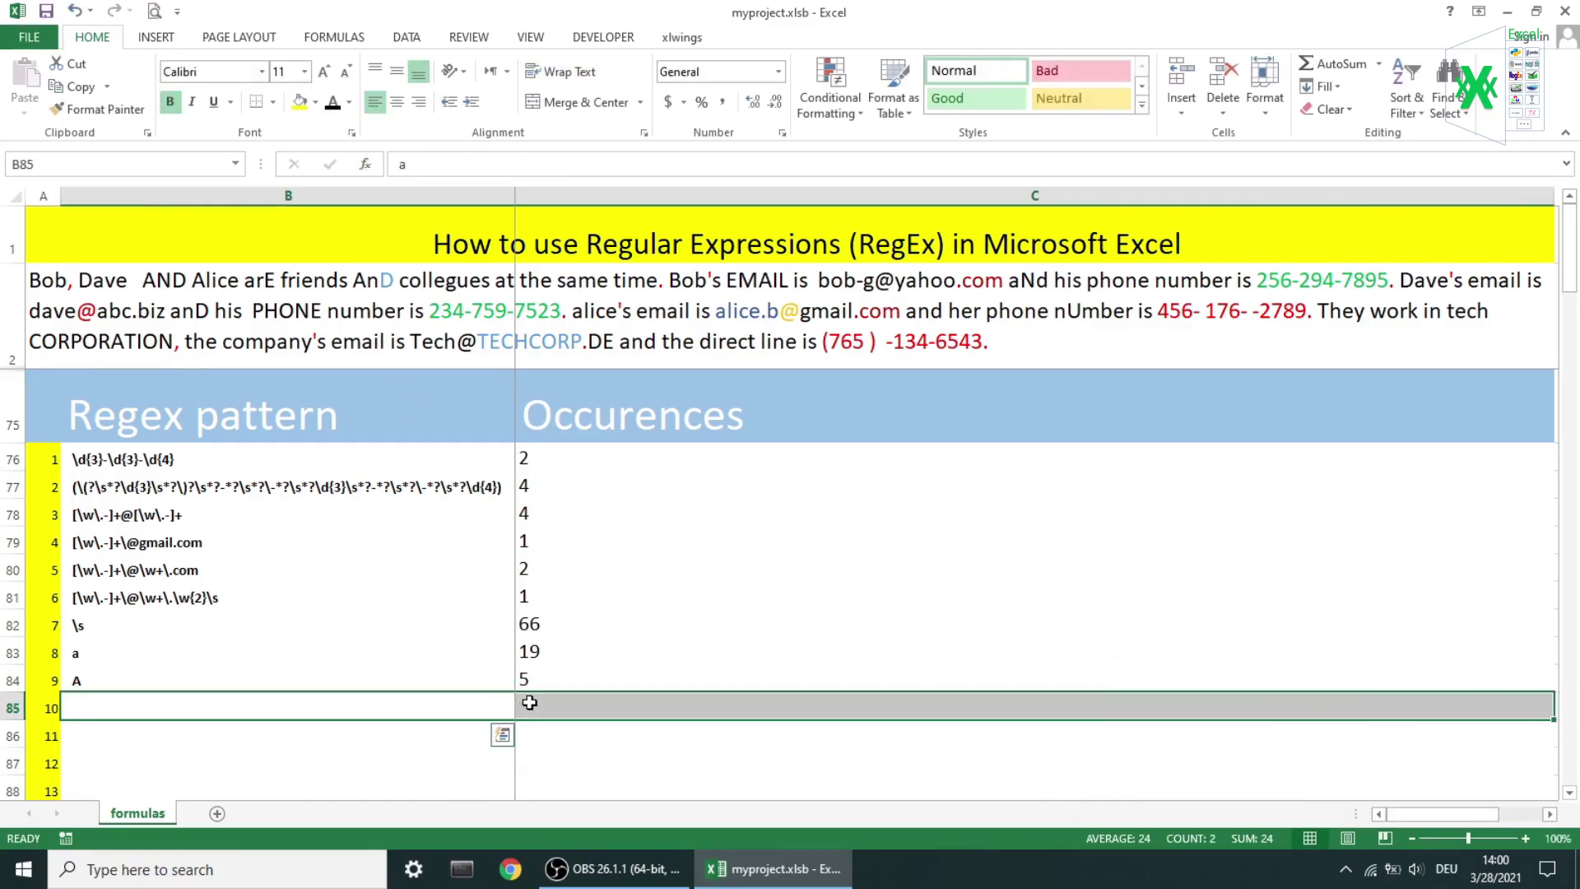
left_click(332, 102)
left_click(536, 708)
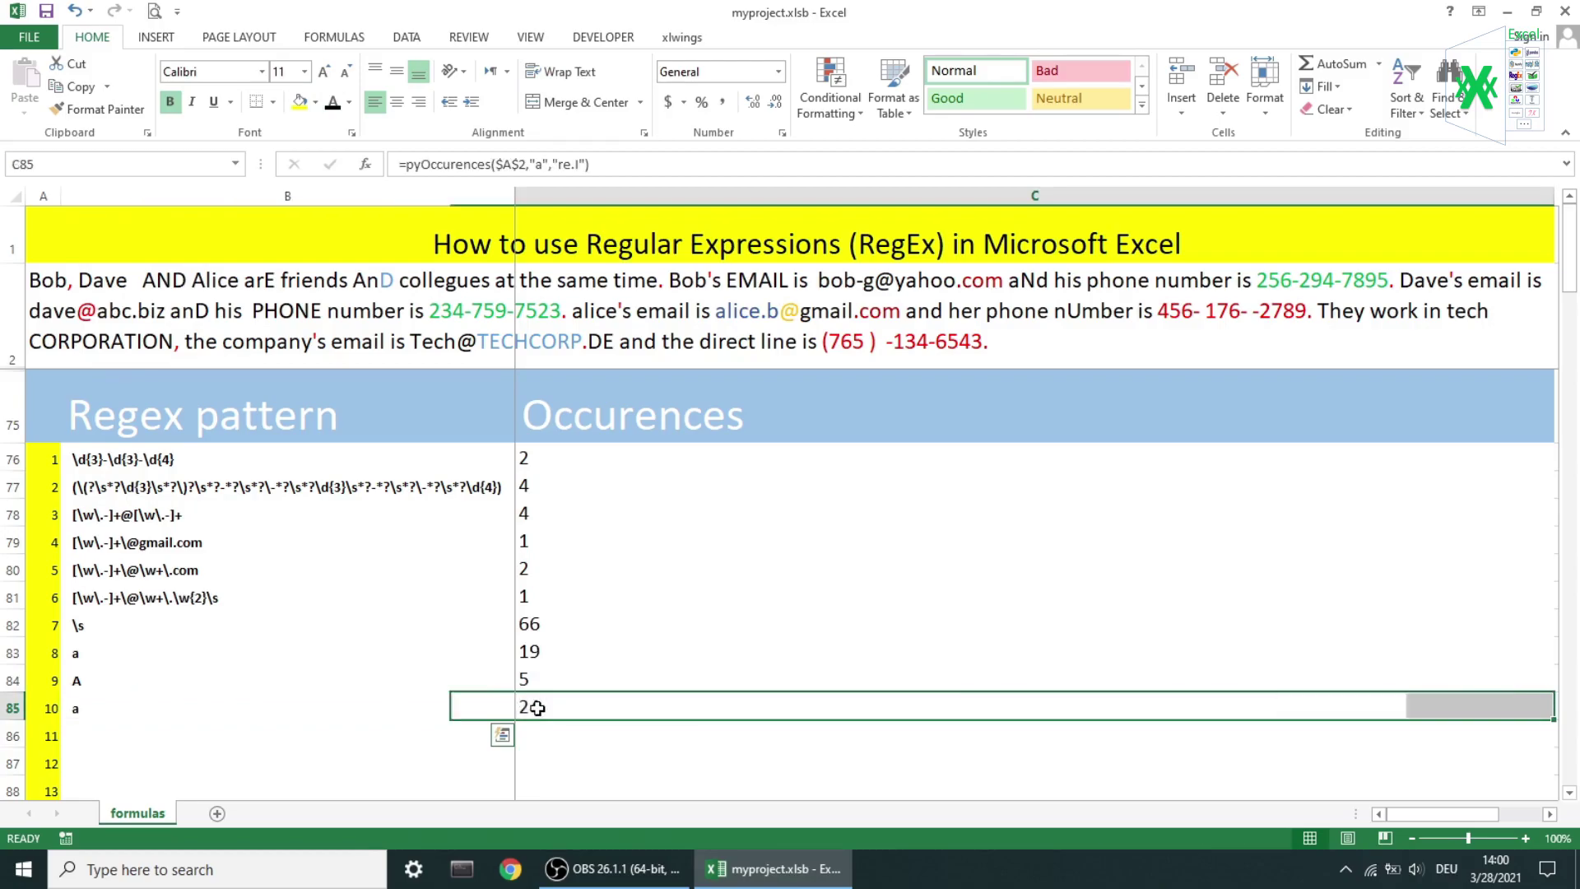
left_click(366, 165)
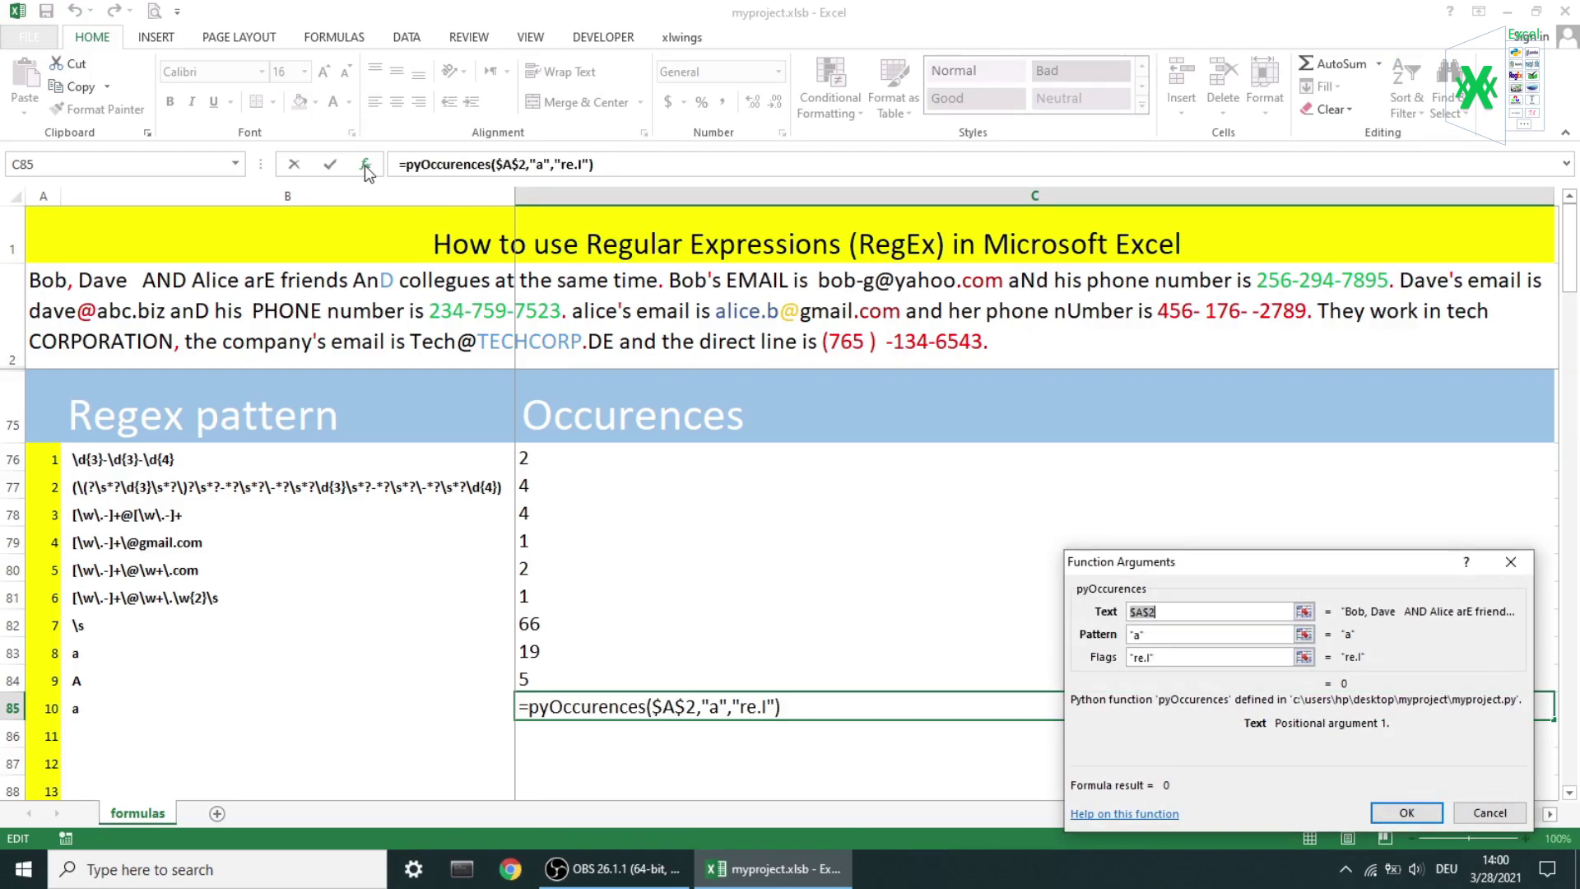
key("Return")
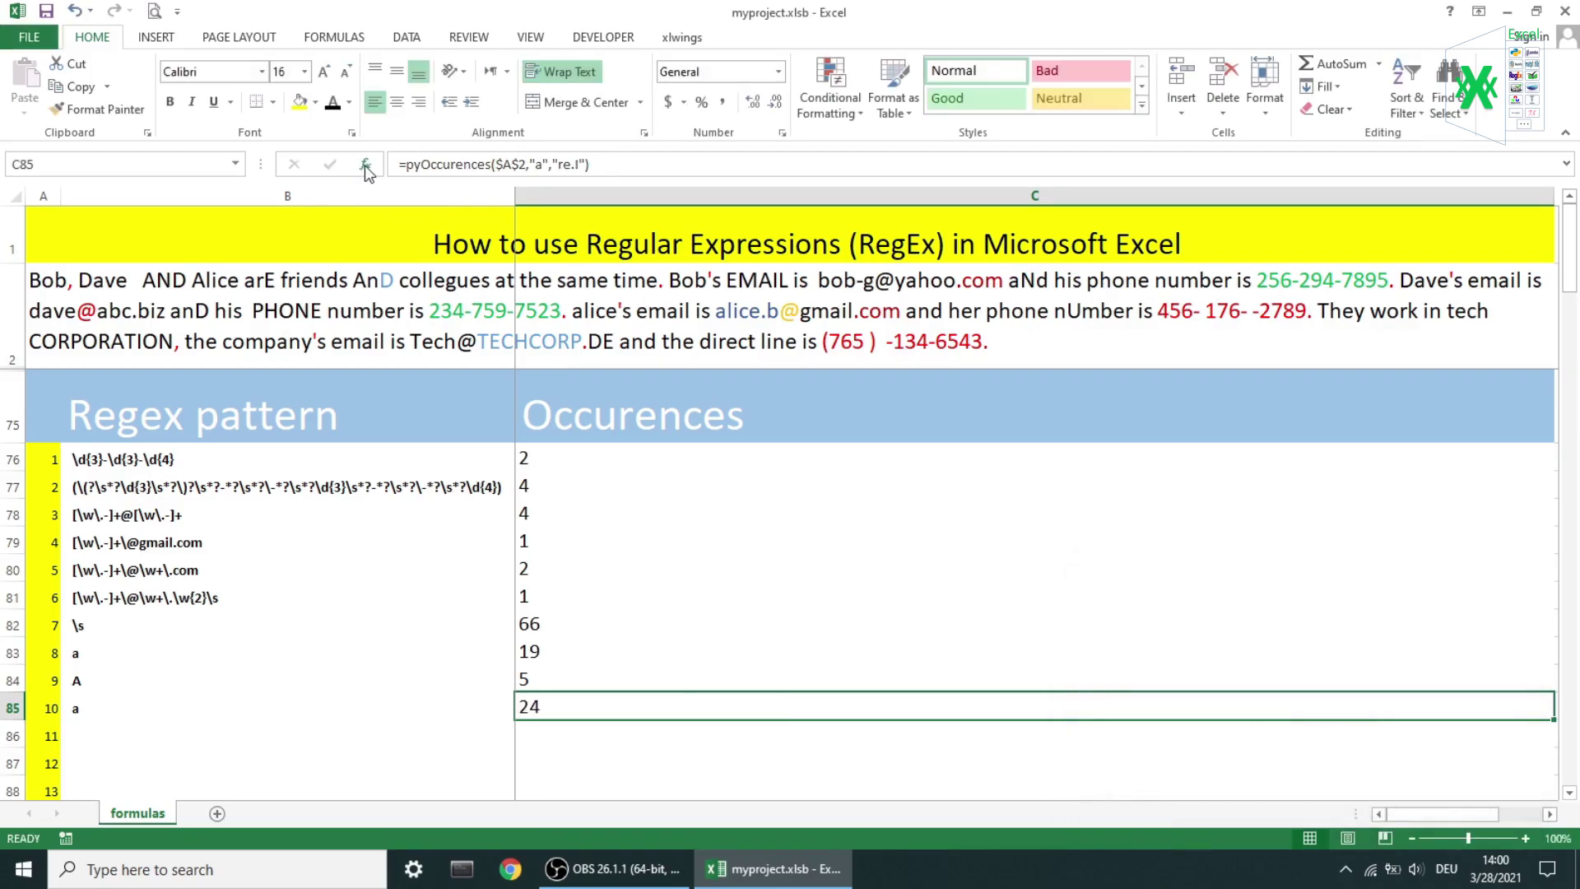
Reveal row 86's [\.\s\,] pattern and confirm its result of 78
left_click(488, 734)
left_click_drag(487, 735, 1399, 736)
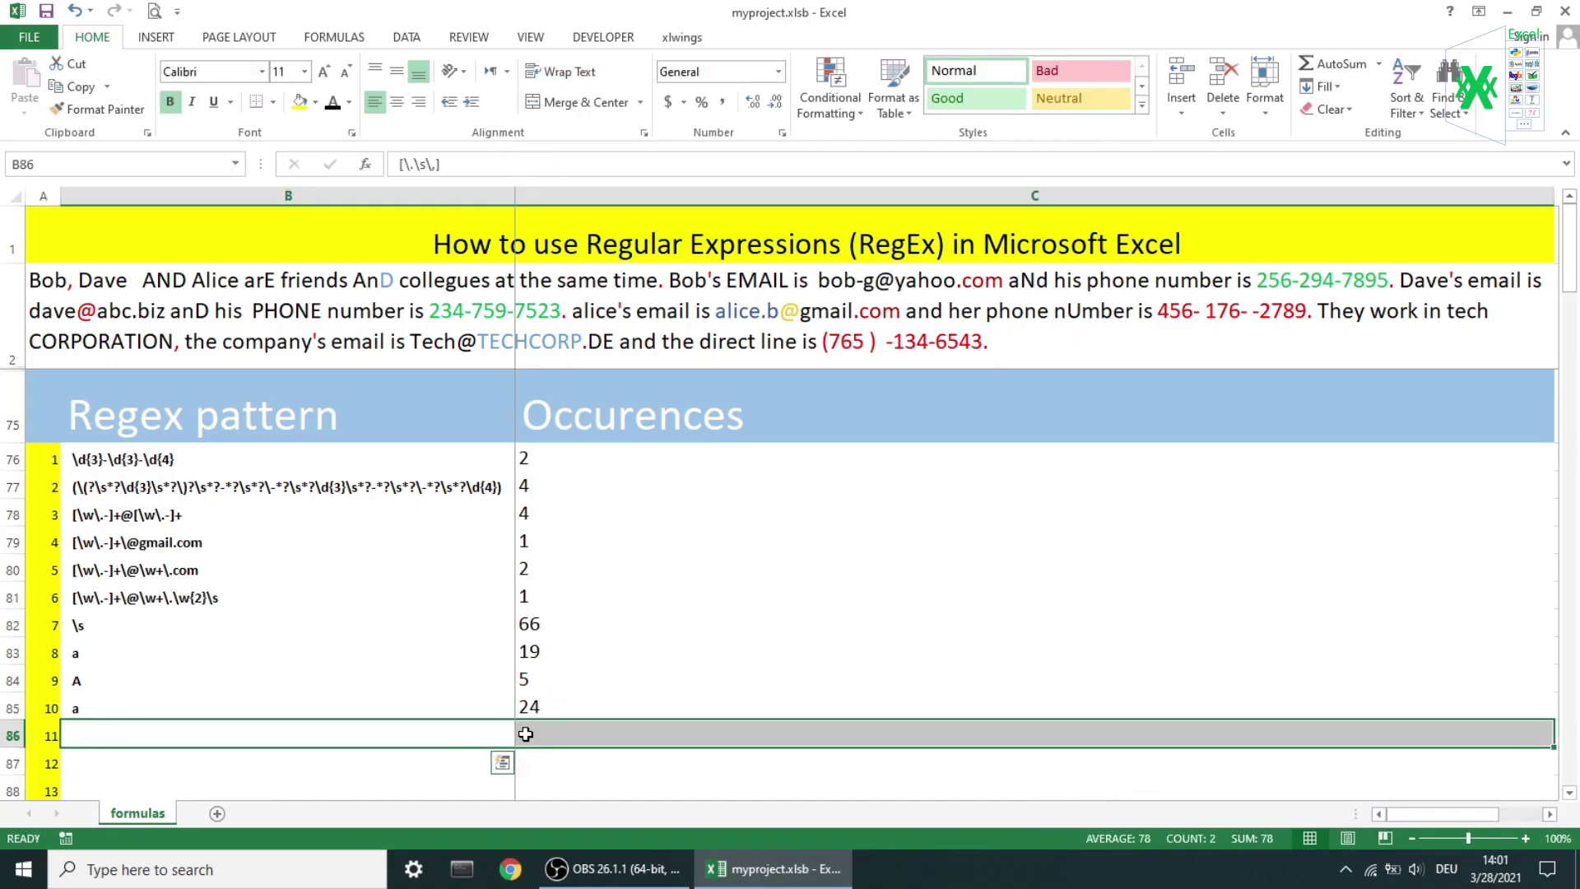
left_click(333, 107)
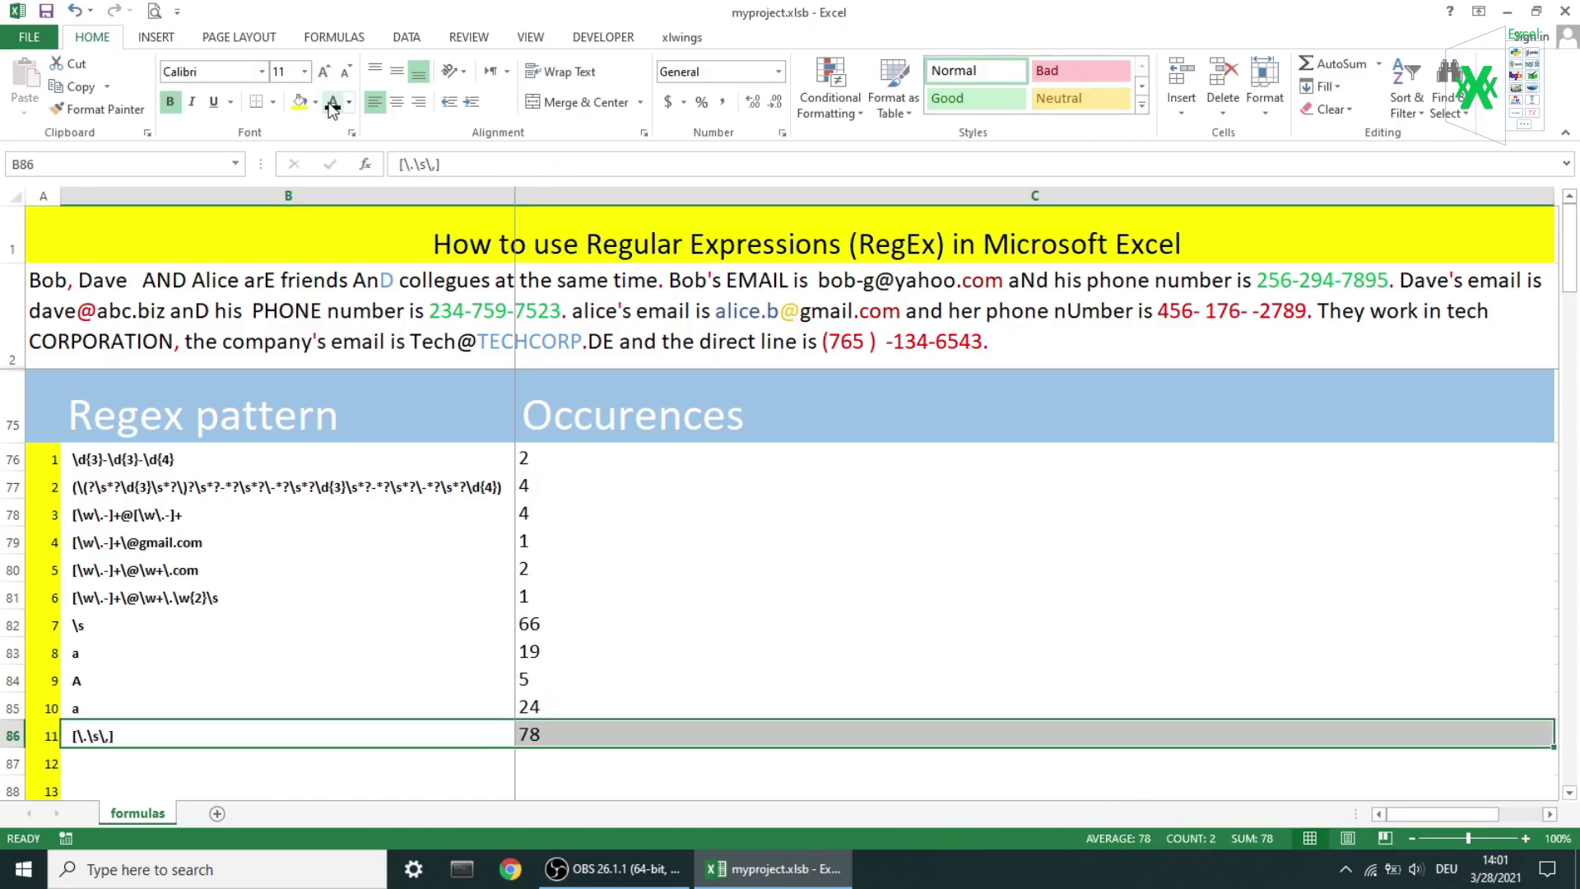
left_click(539, 731)
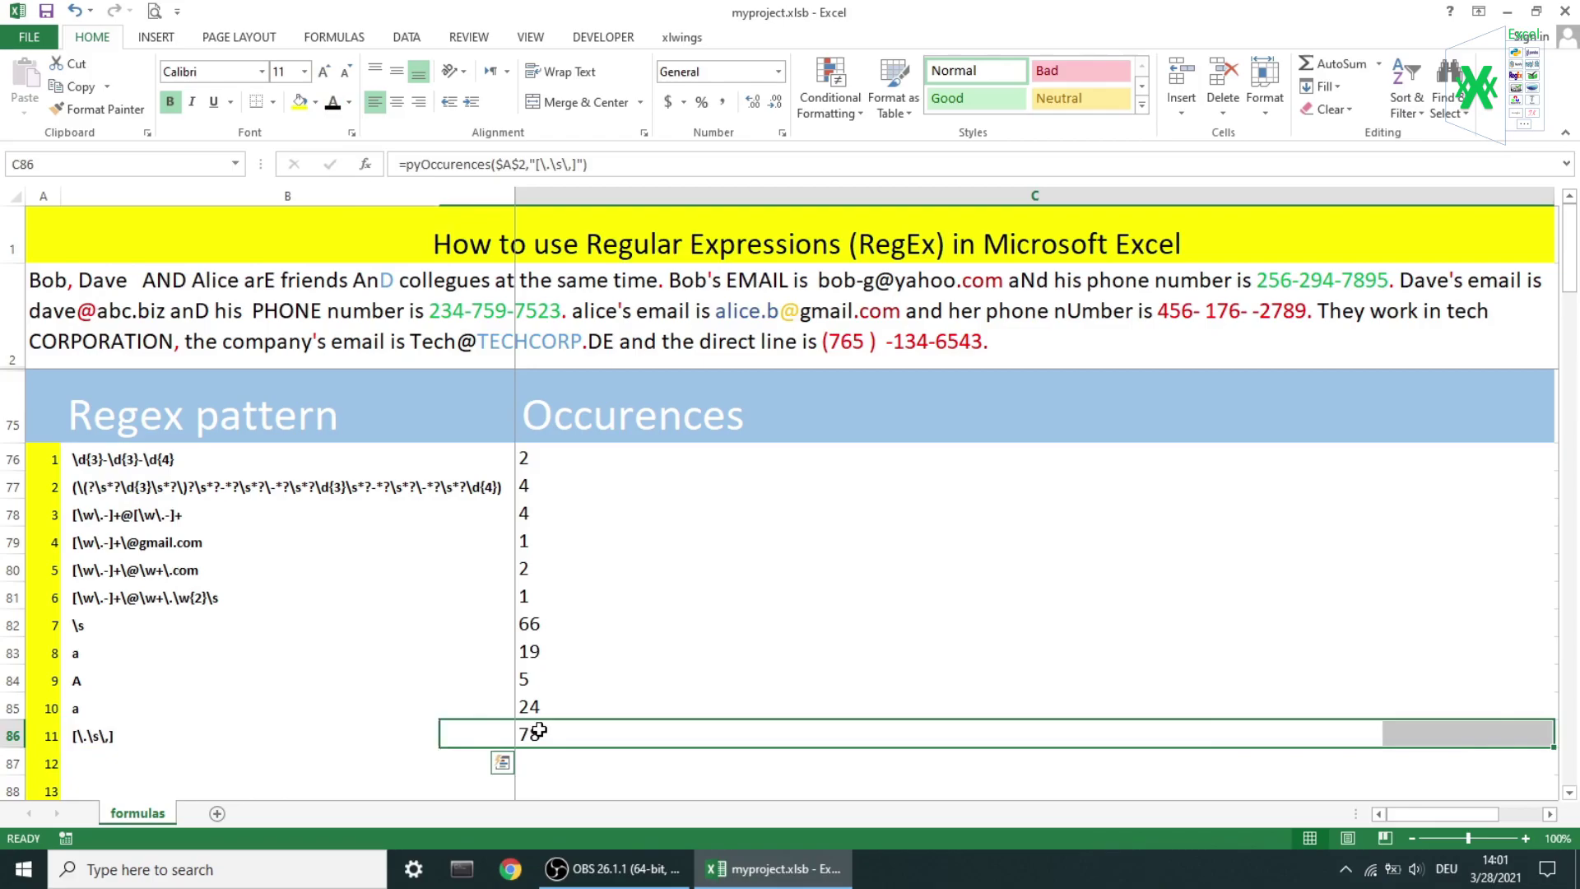
left_click(369, 170)
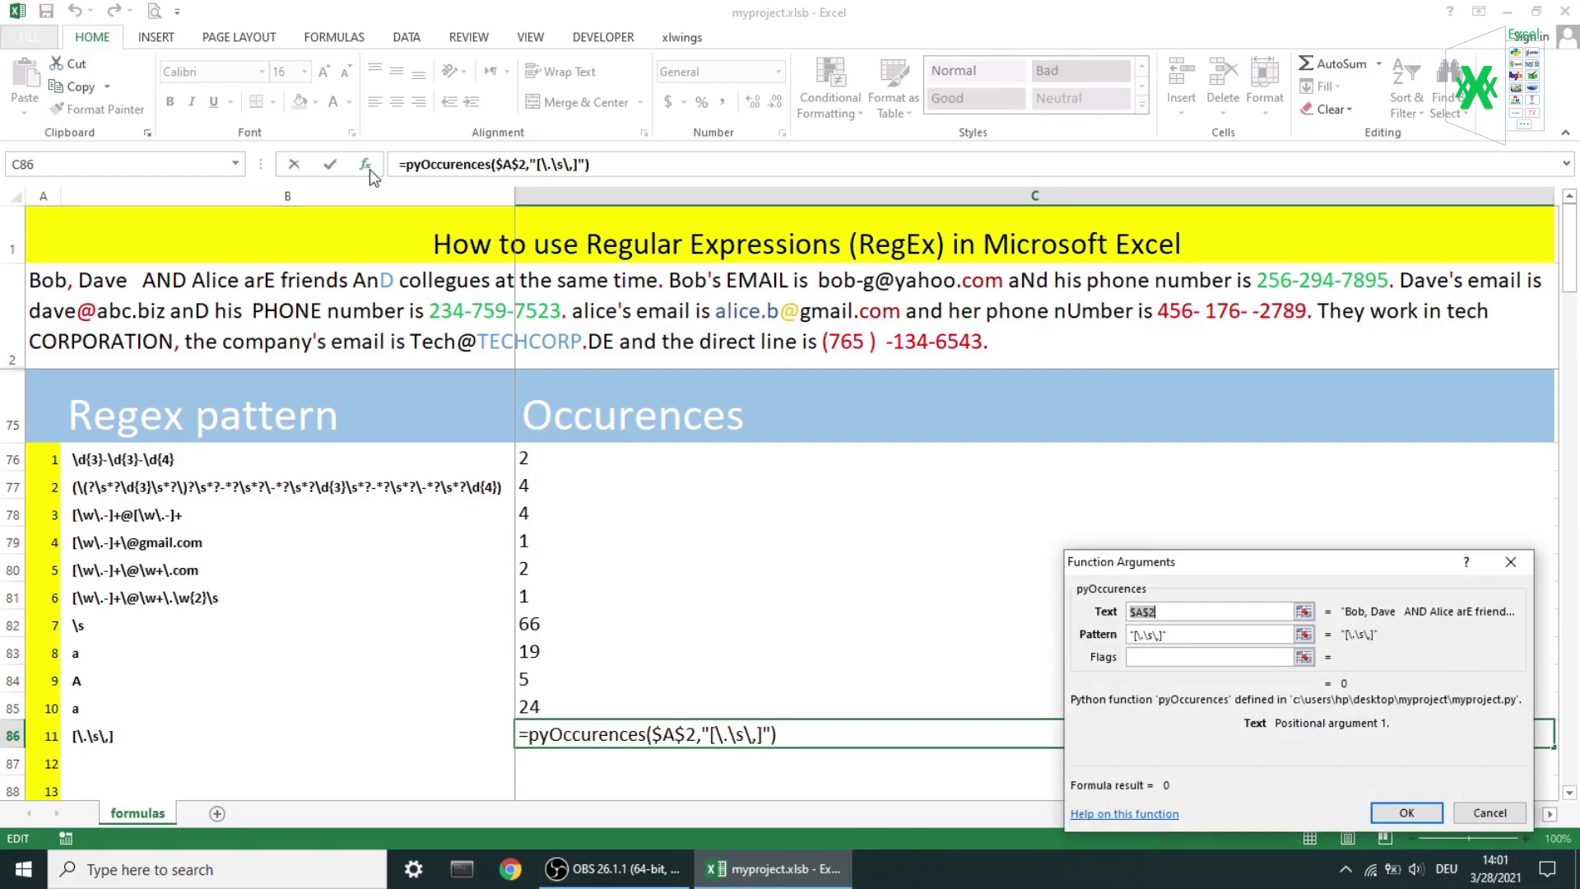
key("Return")
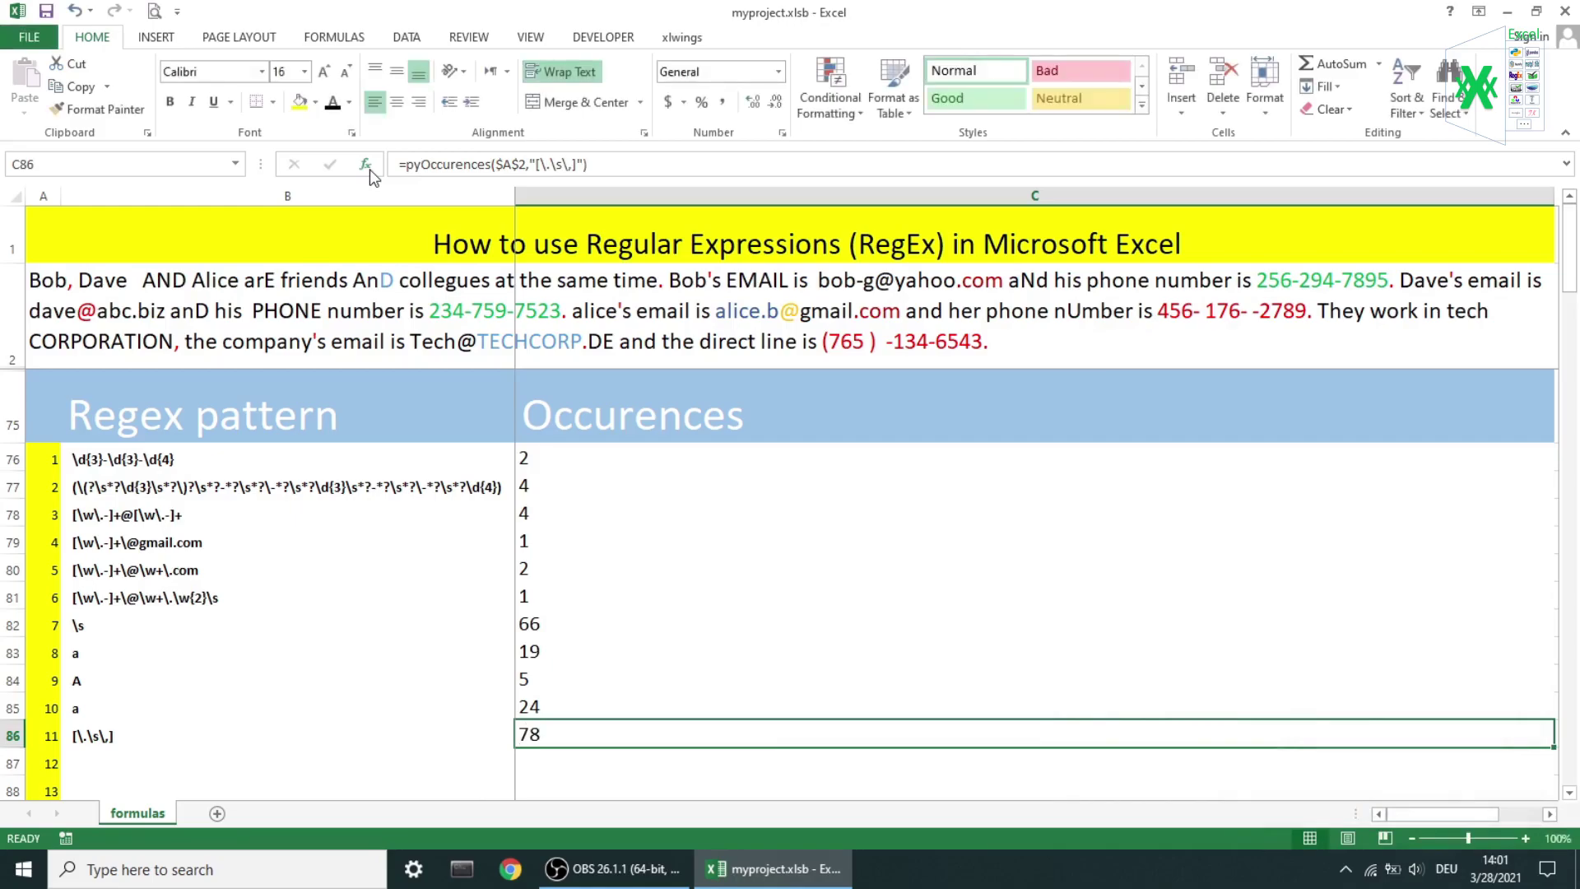
left_click_drag(488, 766, 526, 763)
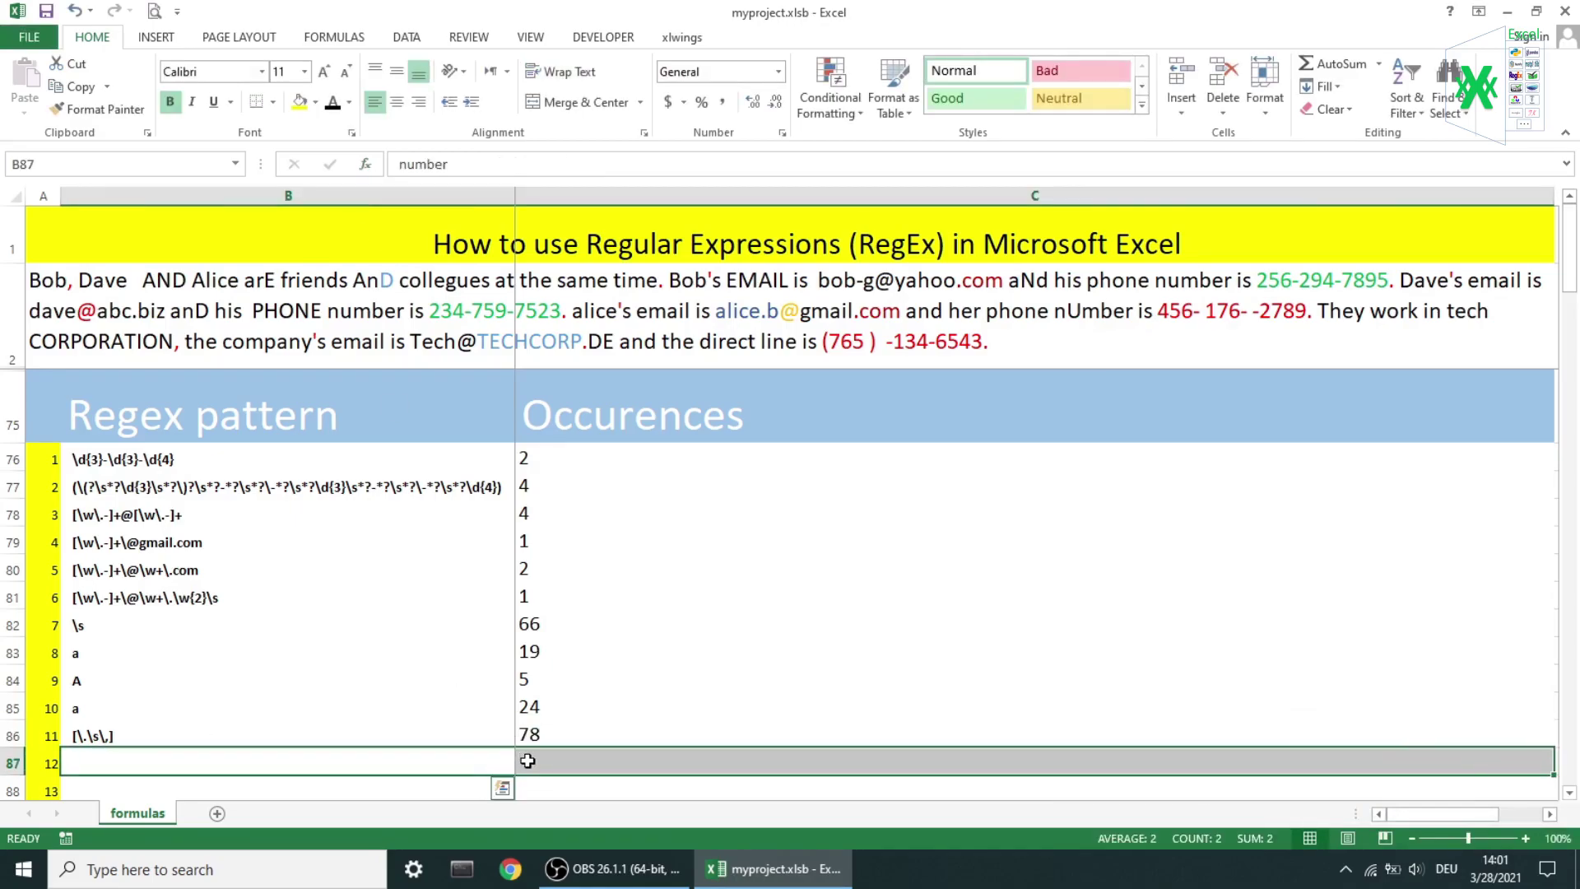
Reveal row 87's number pattern and confirm its count of 2
left_click(334, 105)
left_click(555, 759)
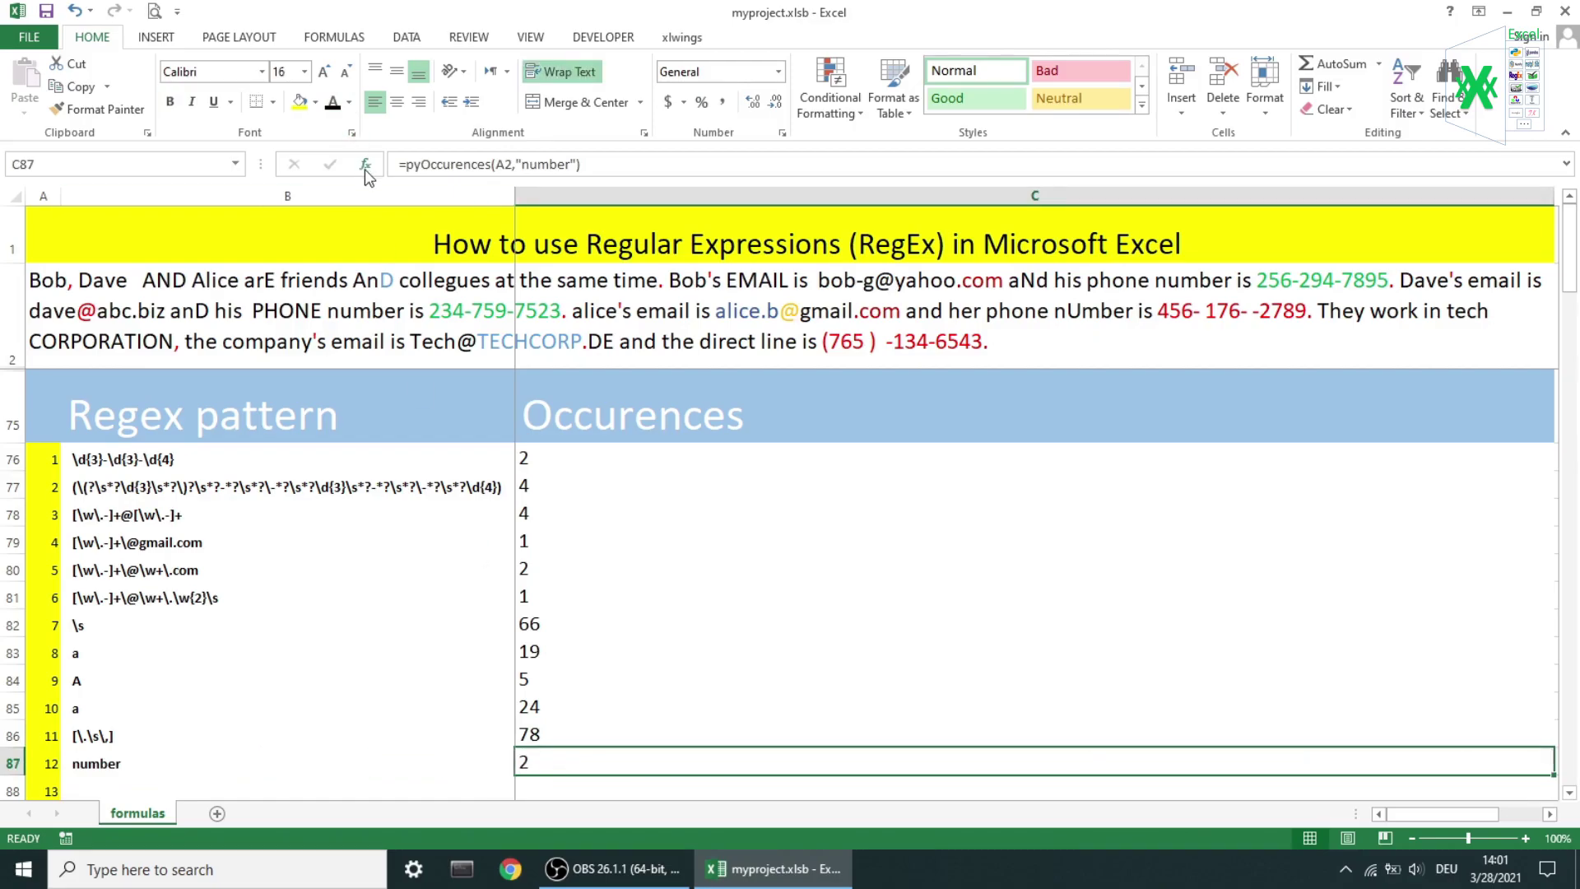
left_click(366, 167)
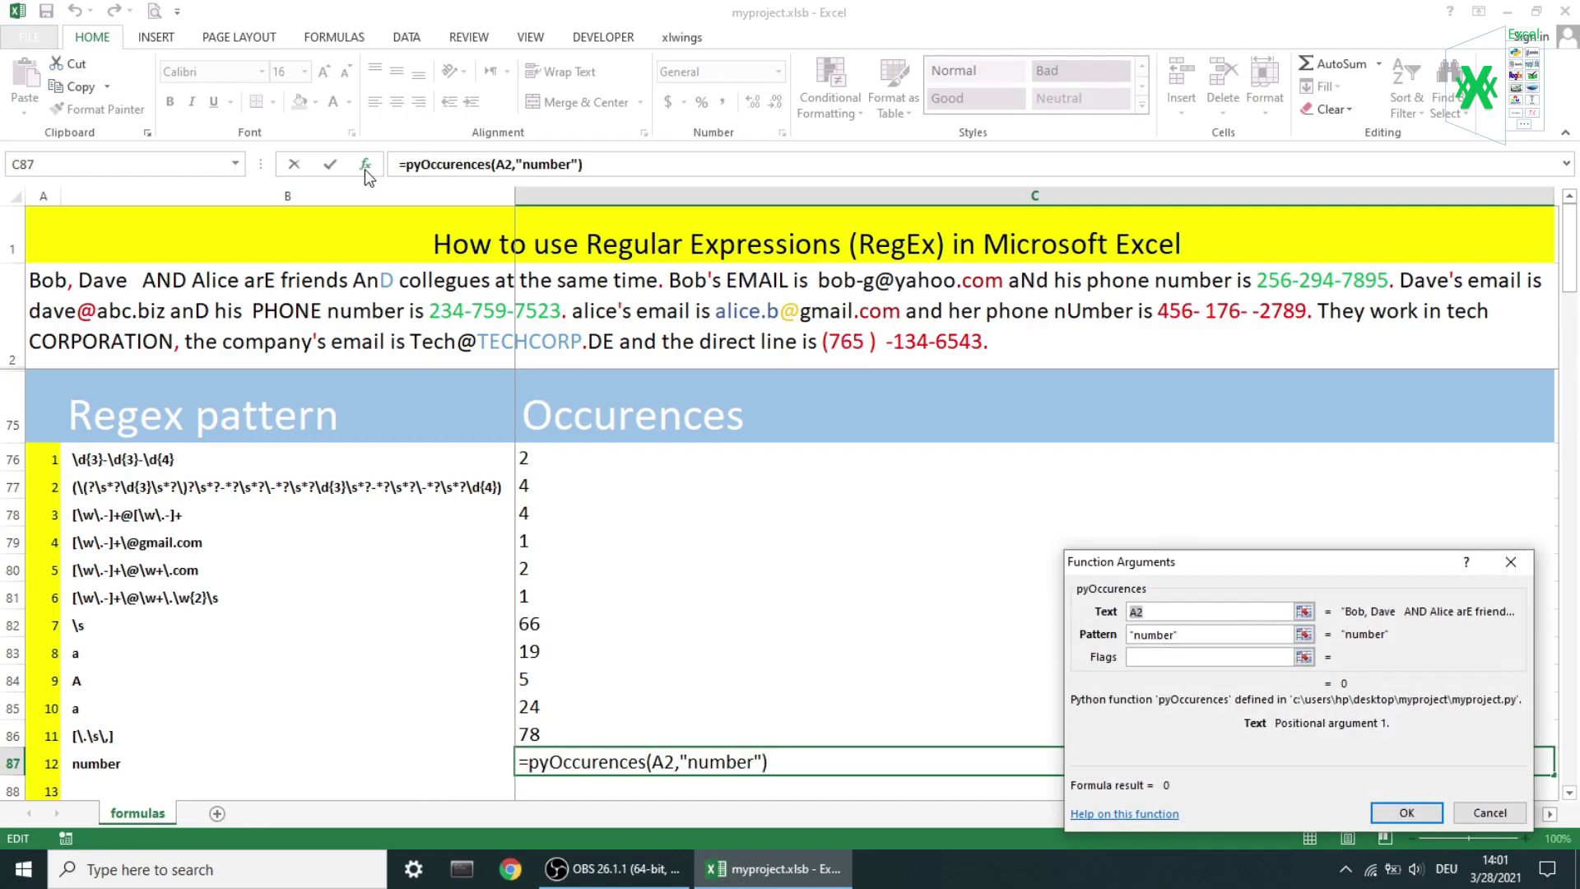
key("Return")
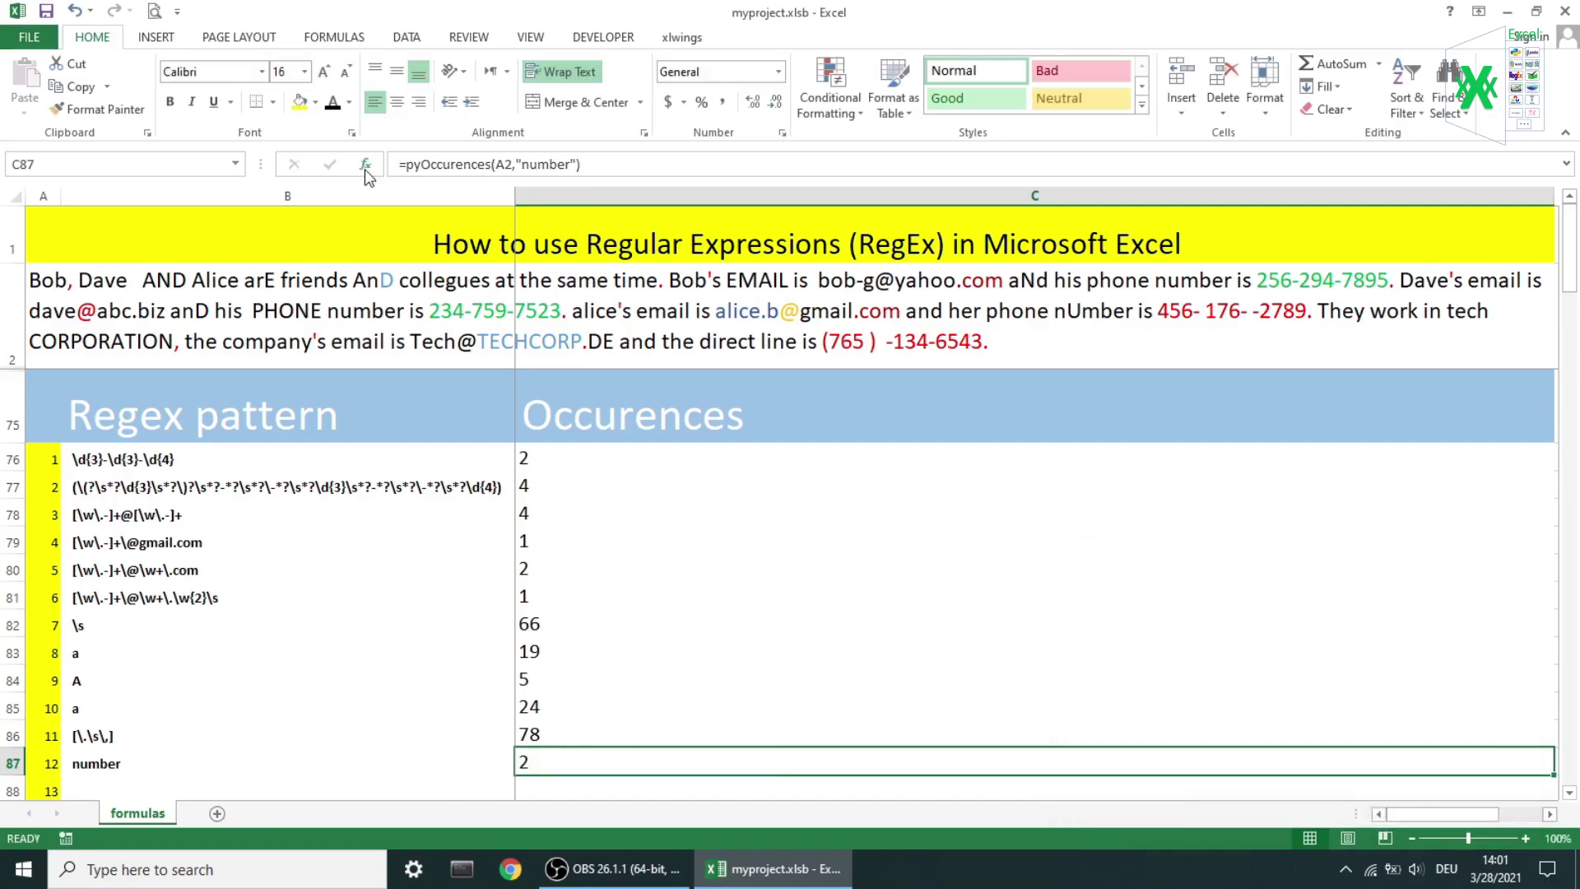
Reveal row 88's if-error example returning 'Empty cell or nothing to find!'
left_click_drag(455, 790, 543, 790)
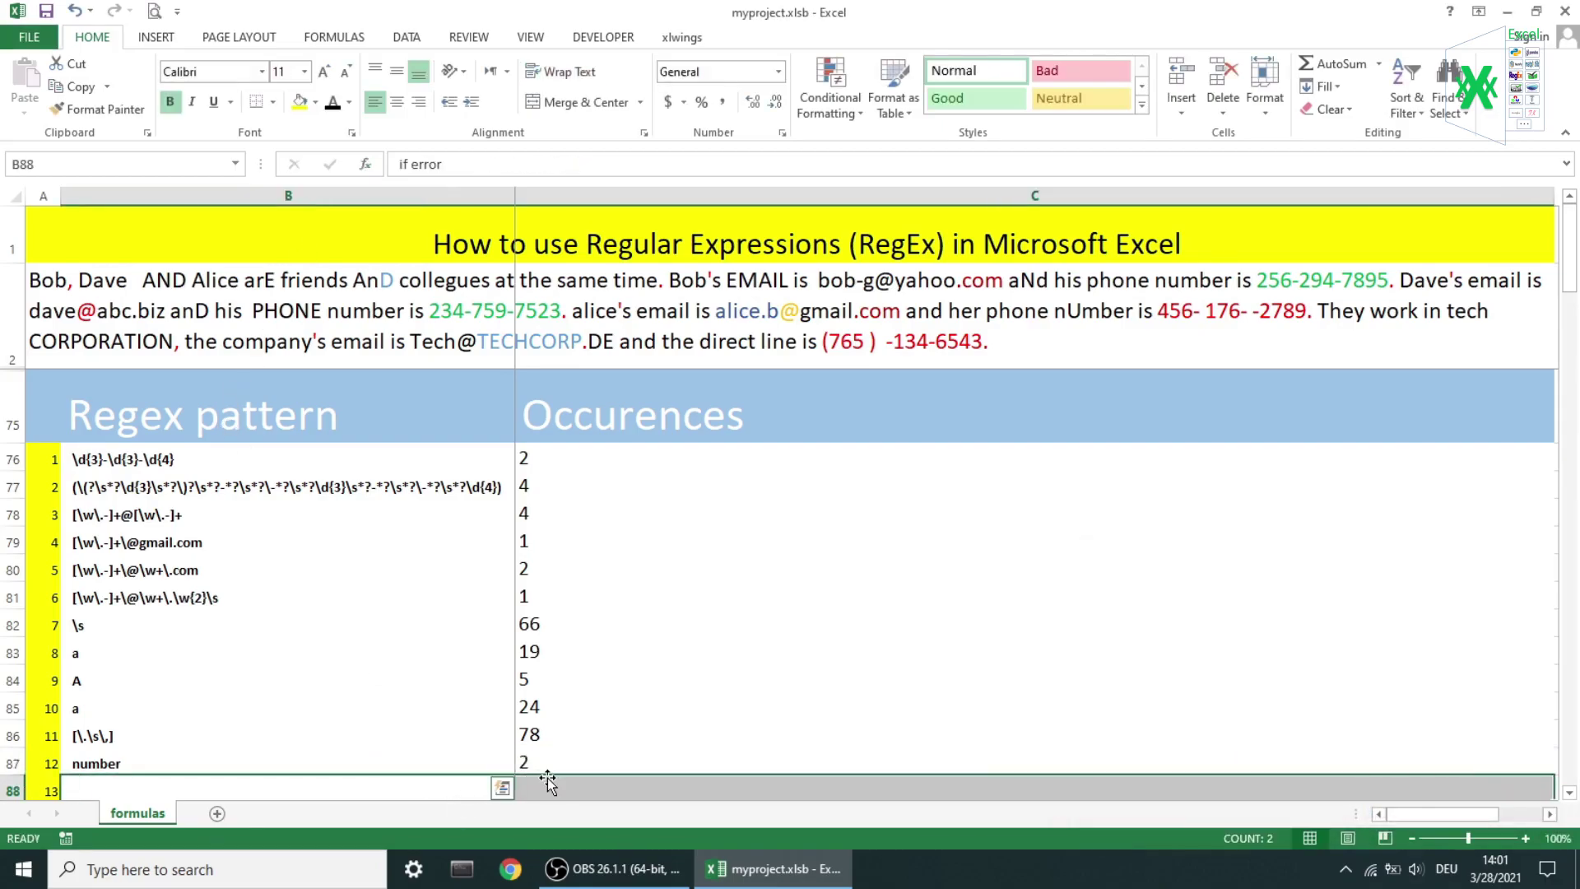
left_click(333, 102)
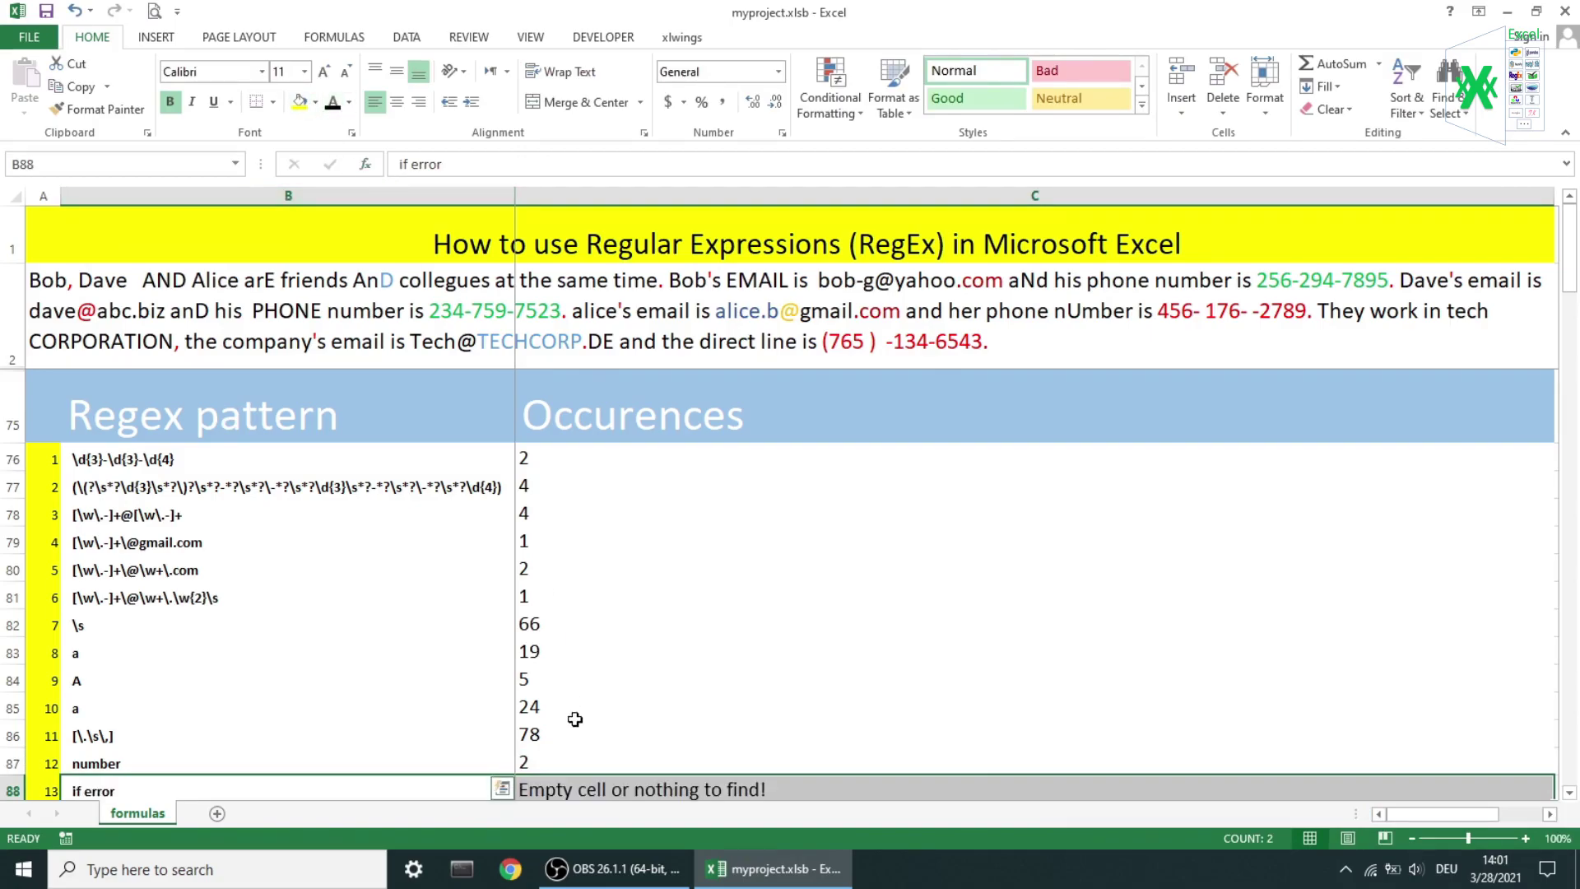
left_click(573, 785)
left_click(367, 172)
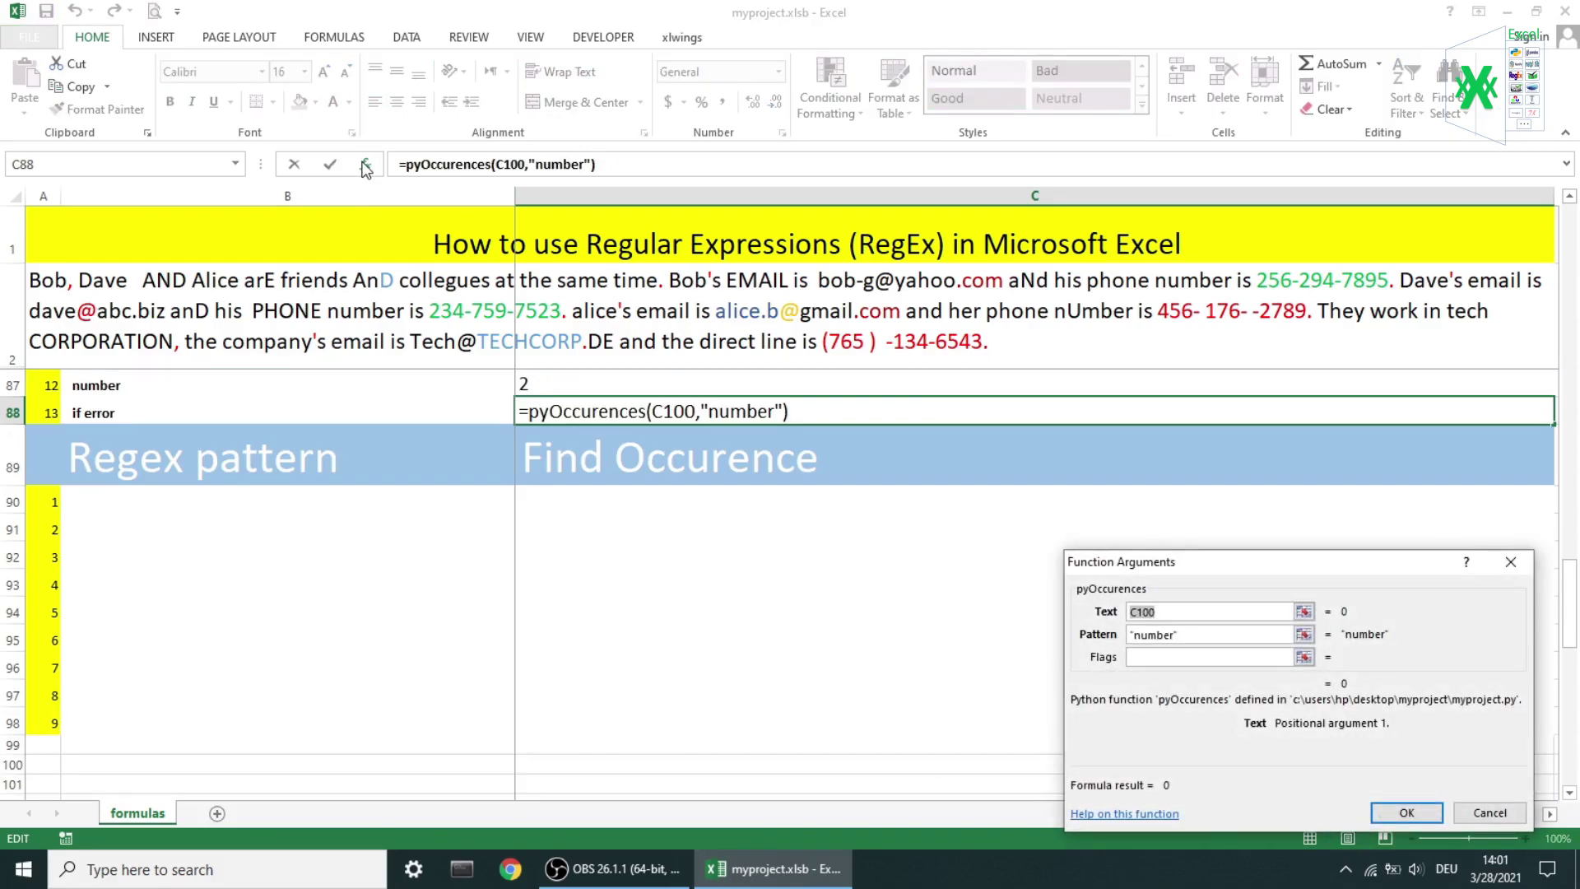
key("Return")
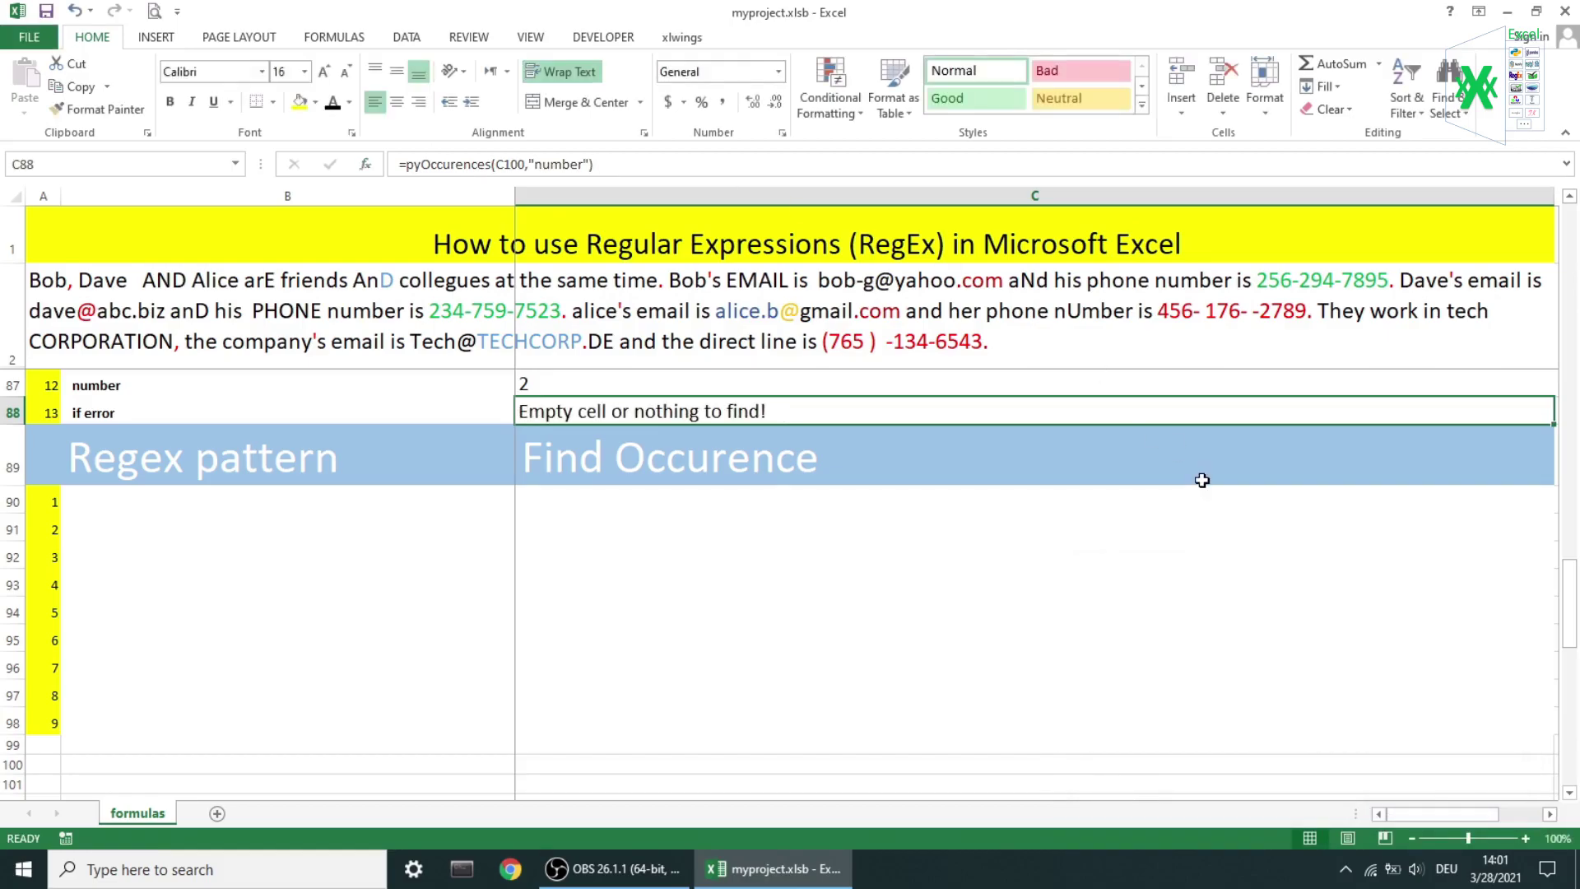
left_click(1570, 793)
Reveal rows 90–91, where pattern and finds AND and d finds D
left_click(1570, 794)
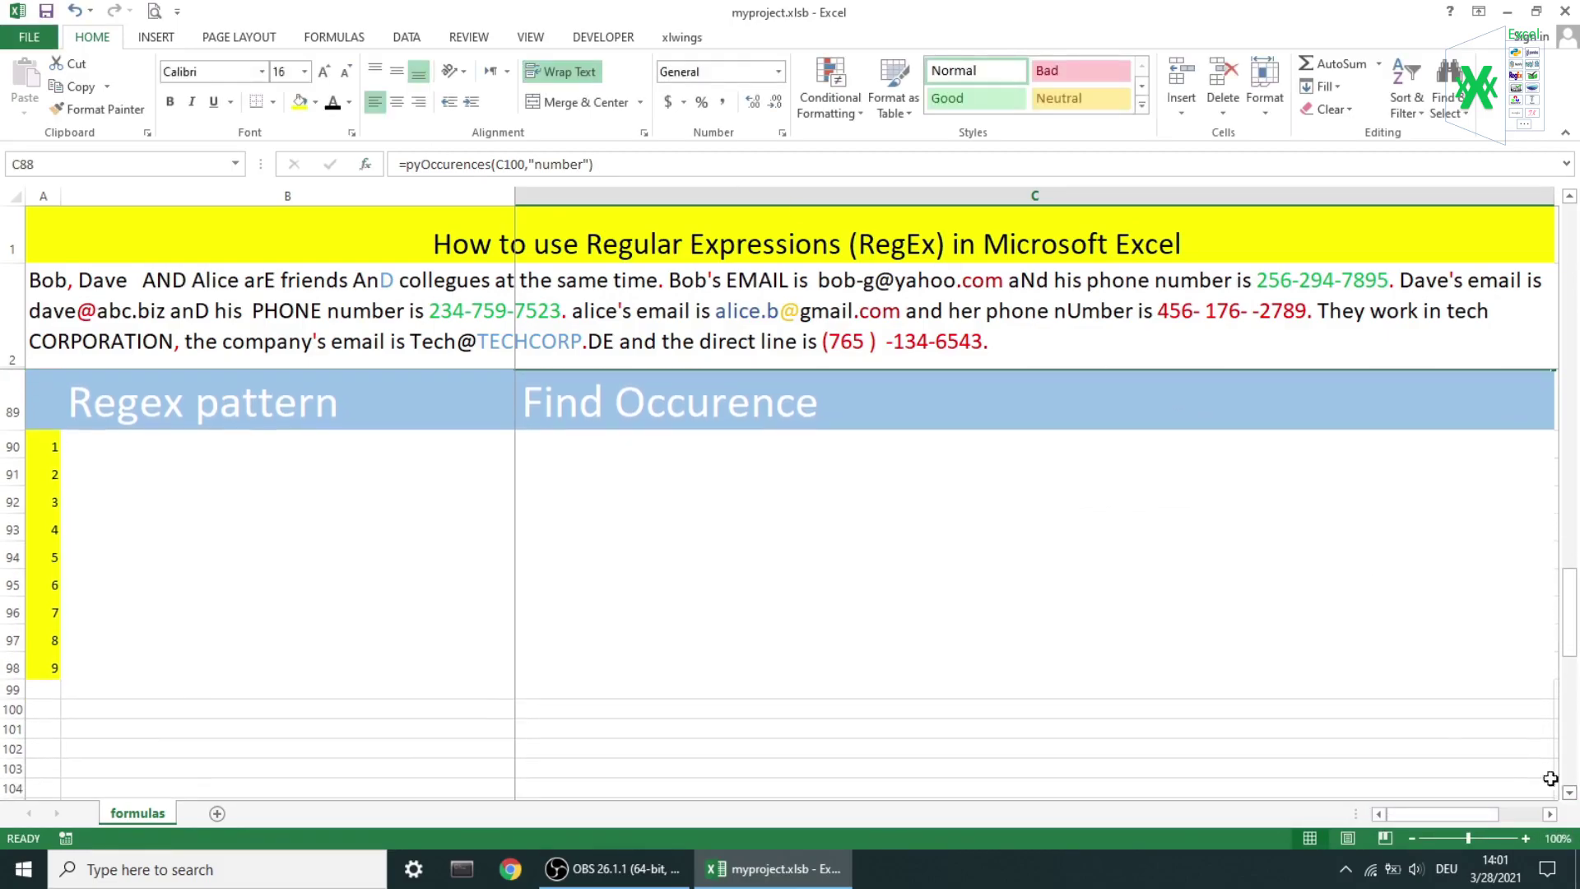
left_click_drag(466, 448, 556, 445)
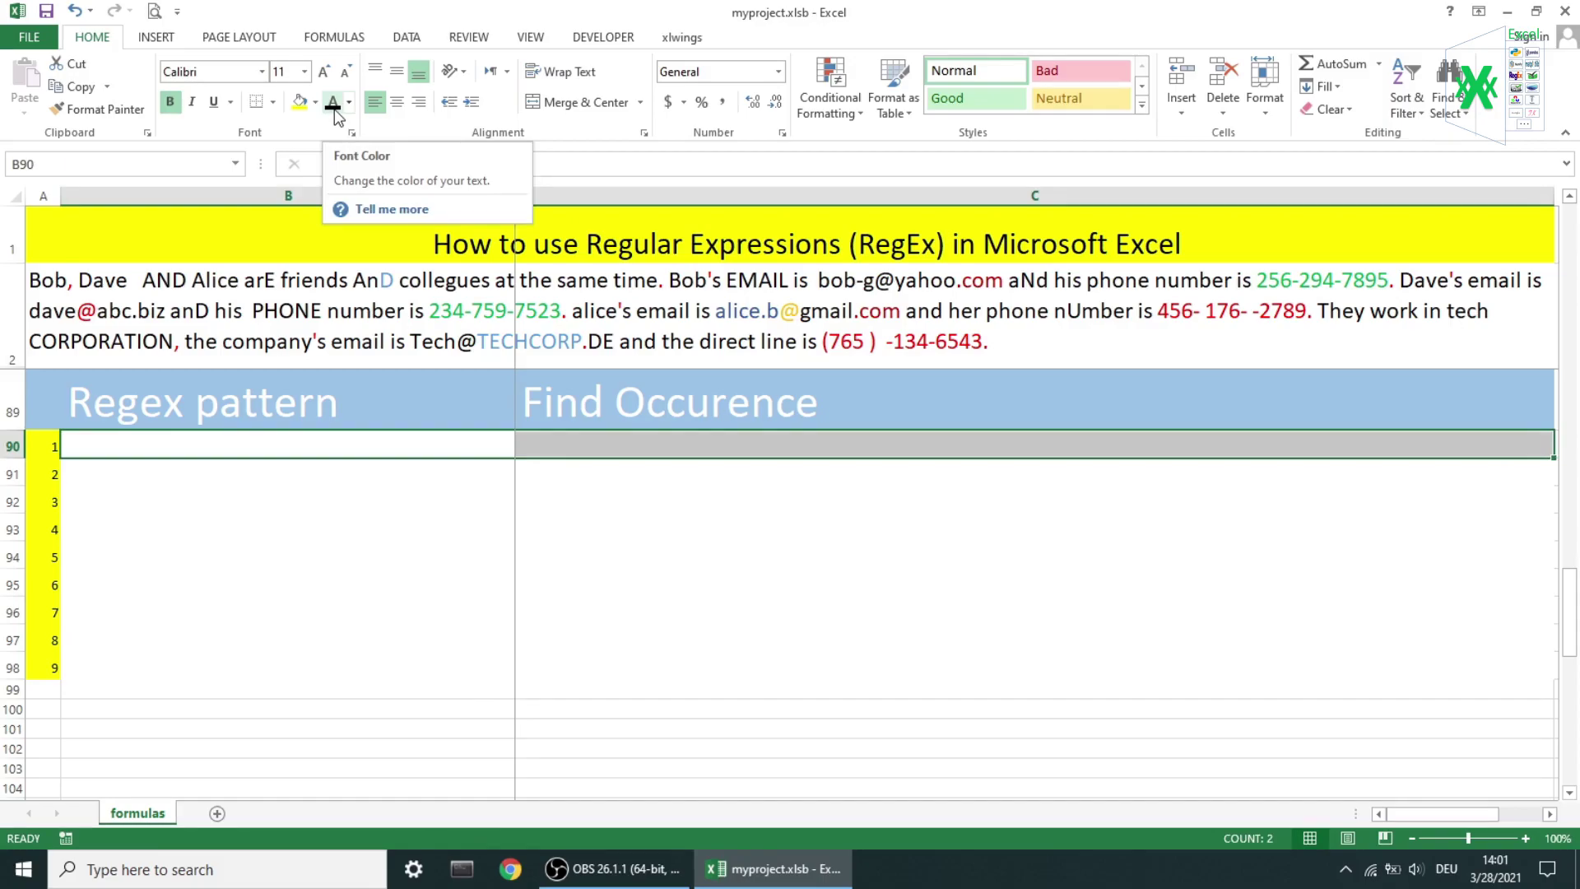
type("and")
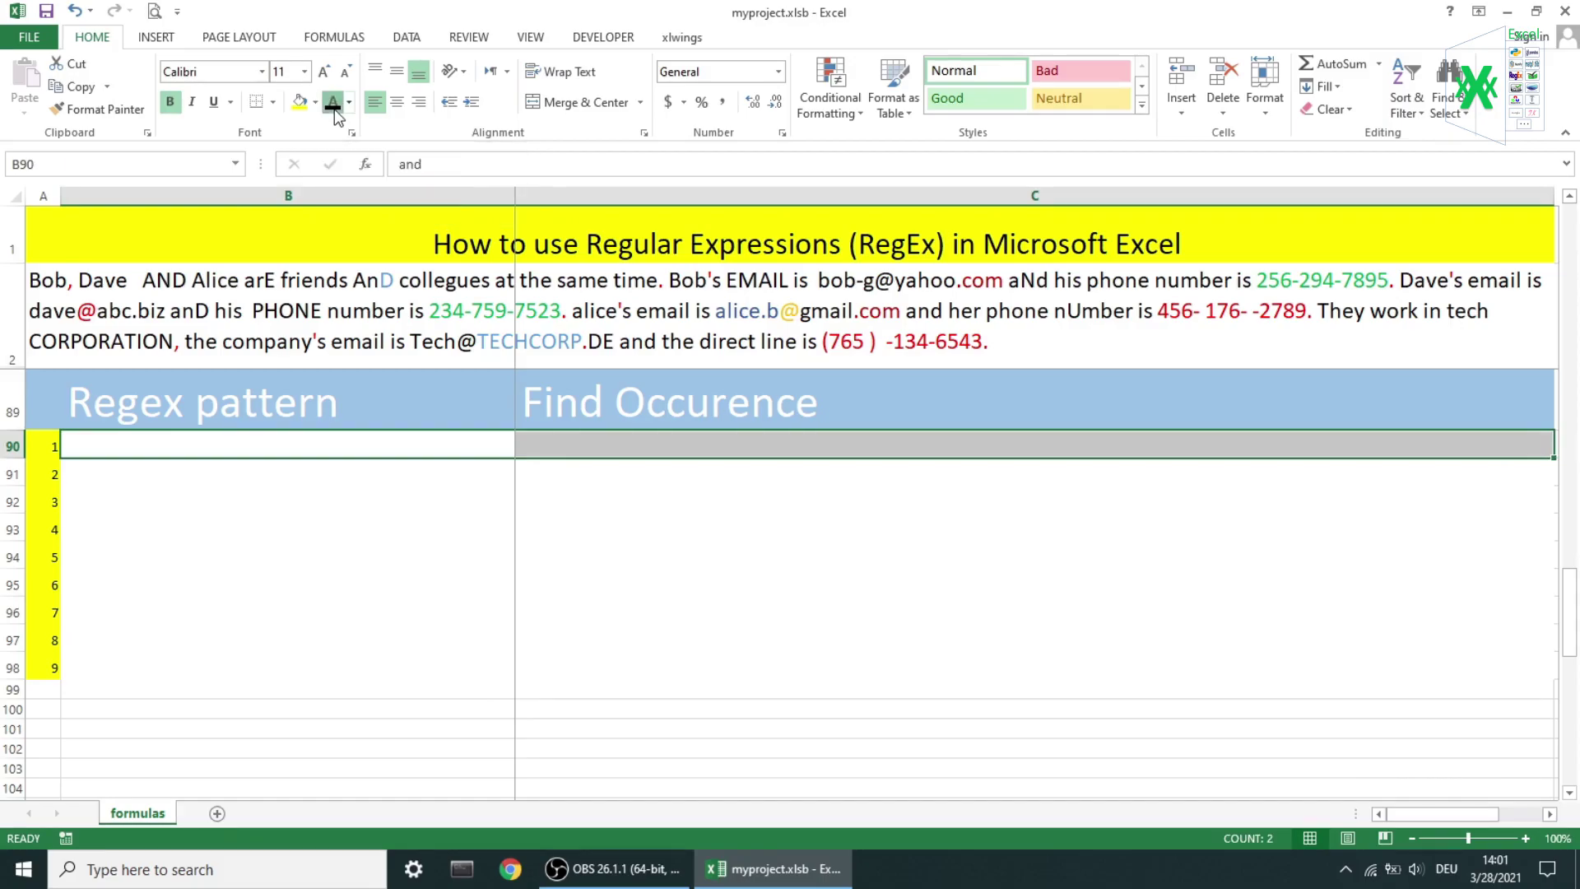
key("Return")
left_click(555, 444)
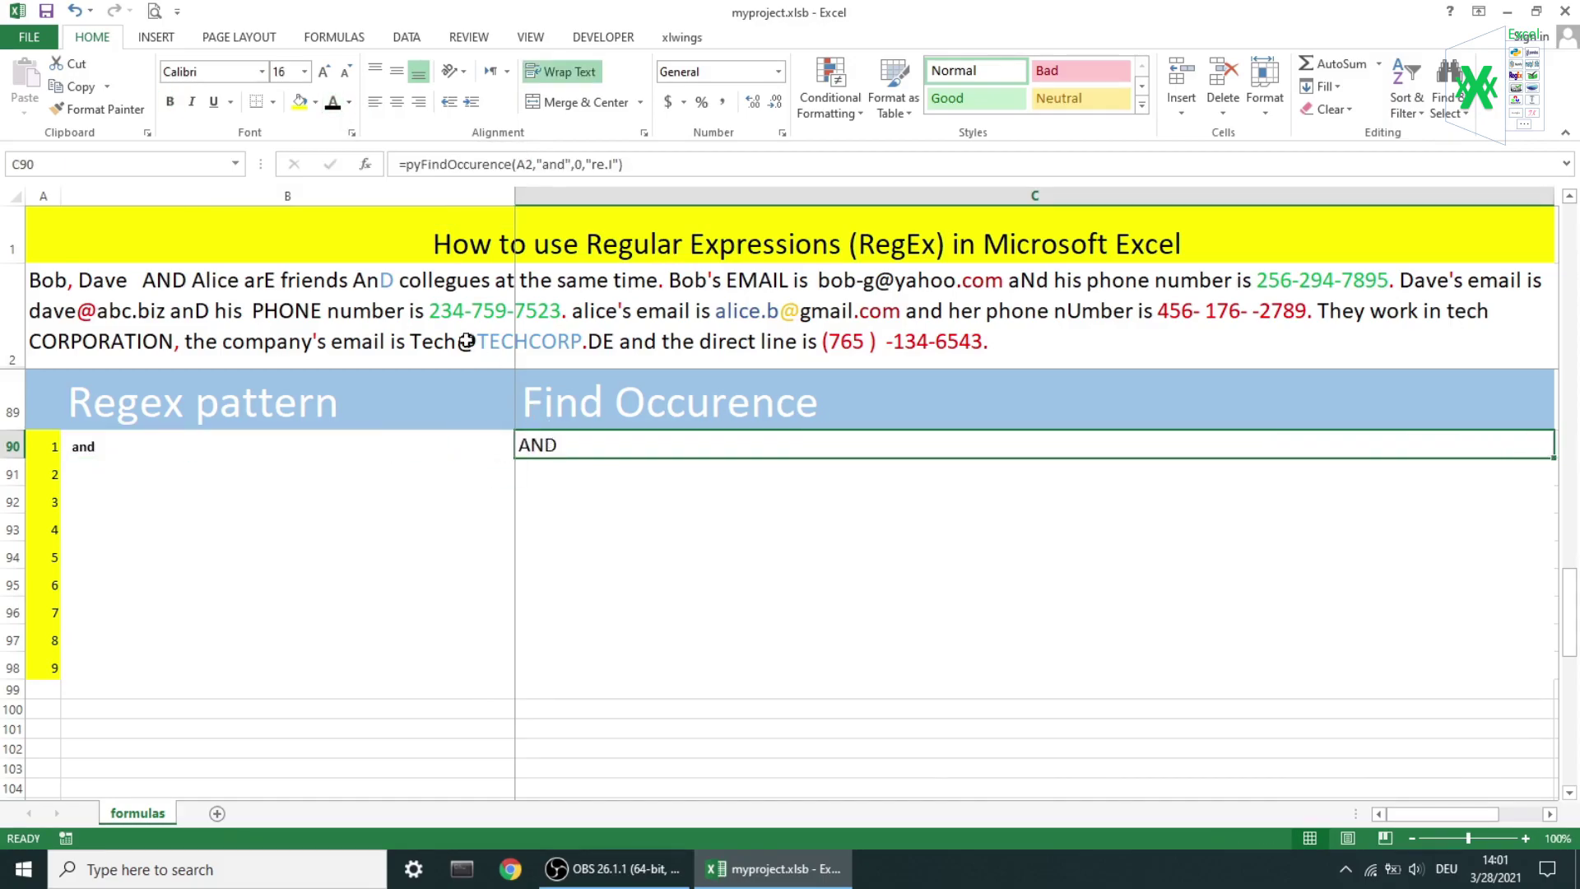
left_click(367, 164)
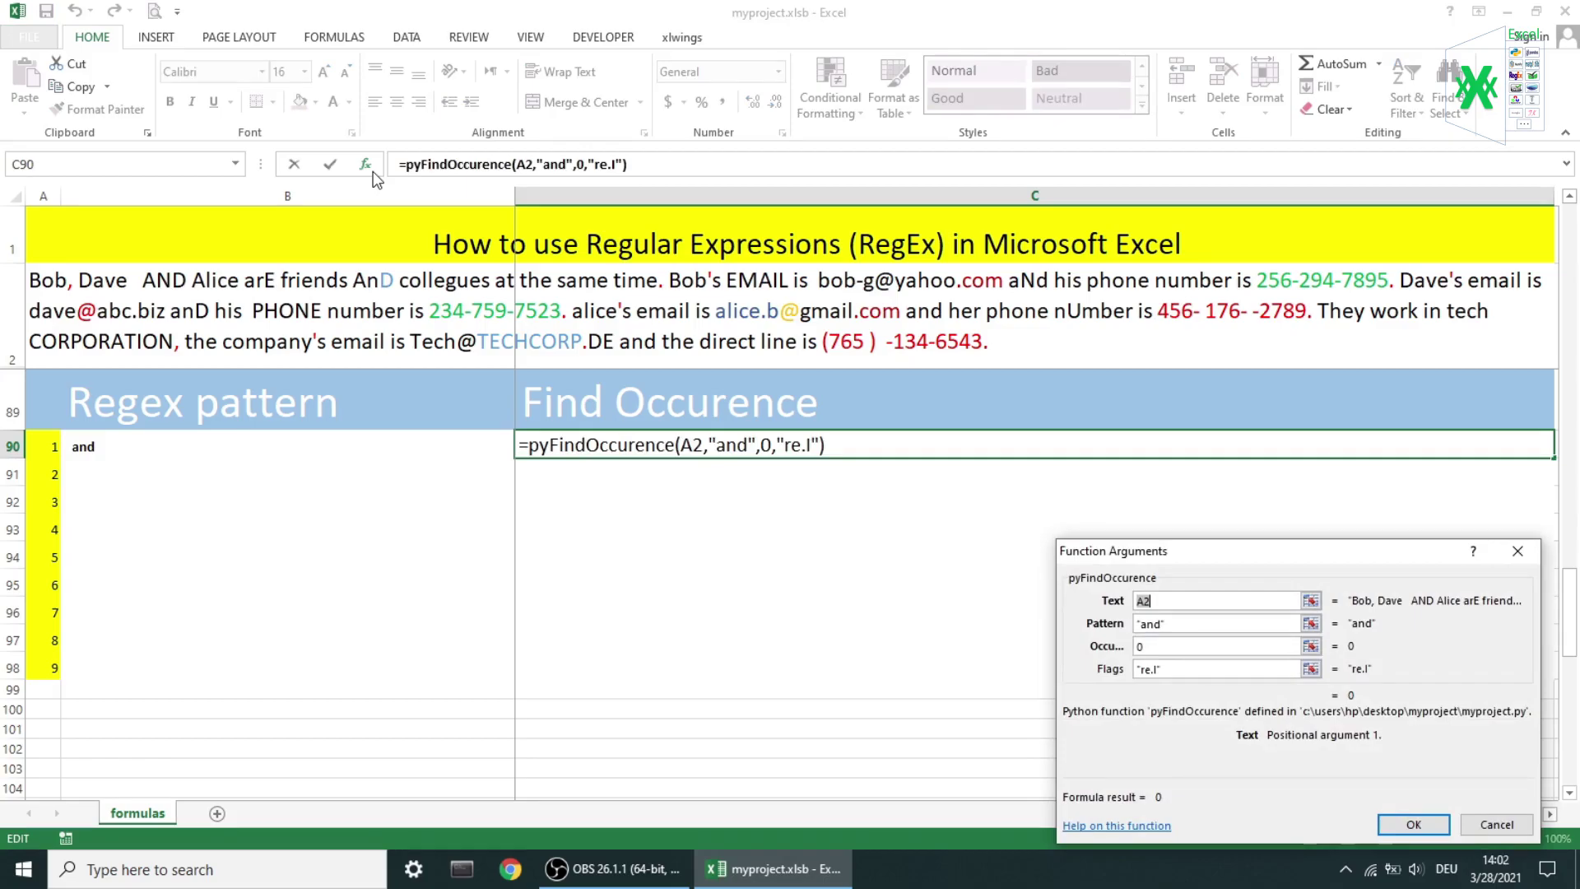
key("Return")
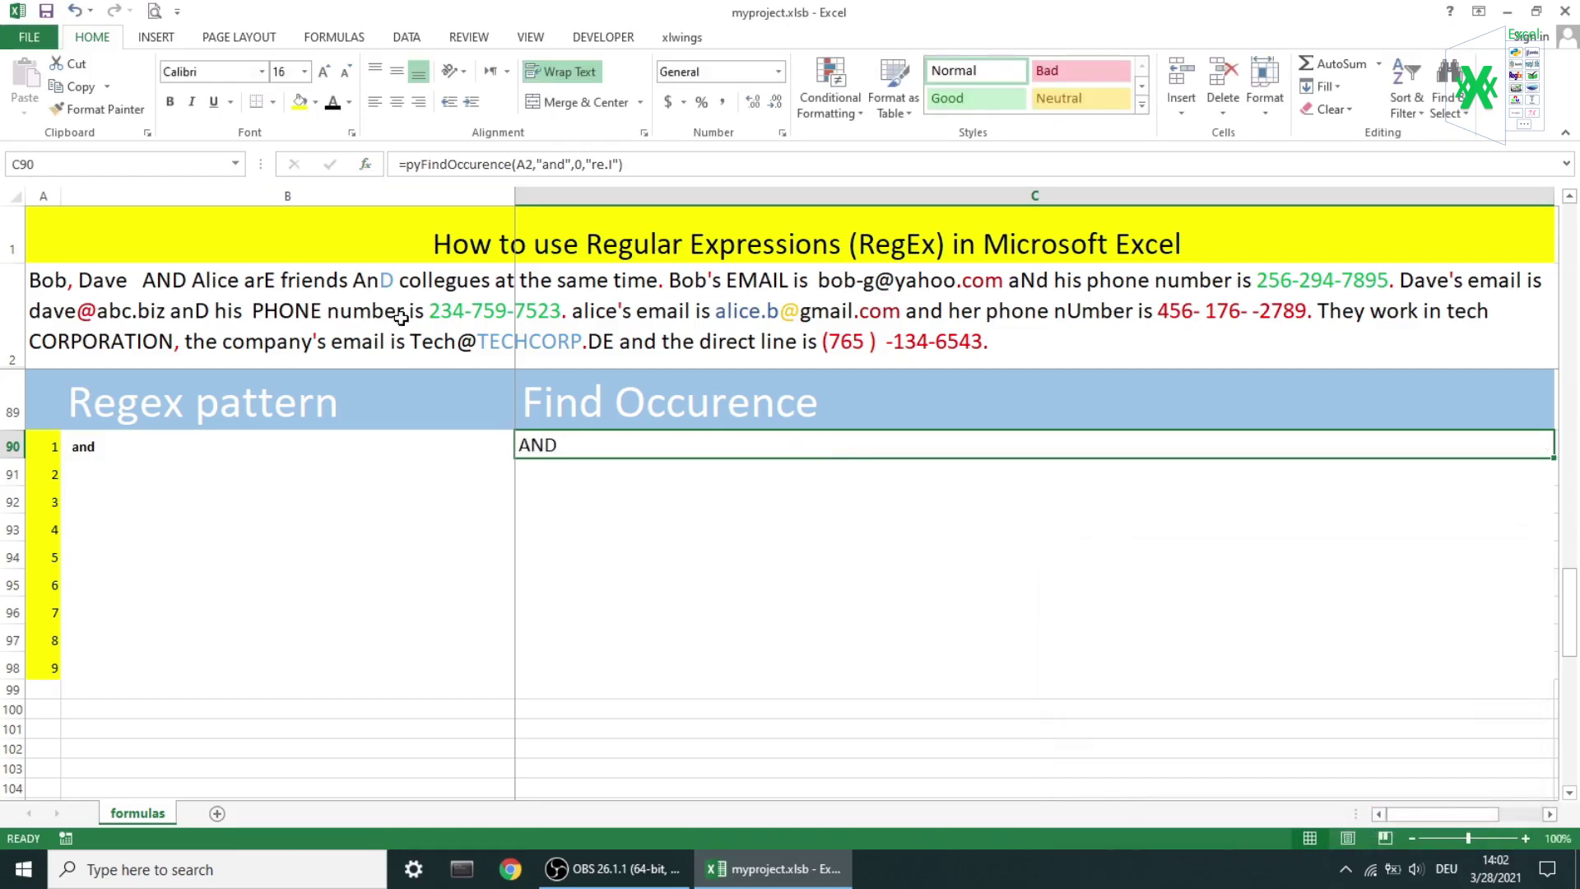
left_click(395, 478)
left_click_drag(396, 478, 557, 470)
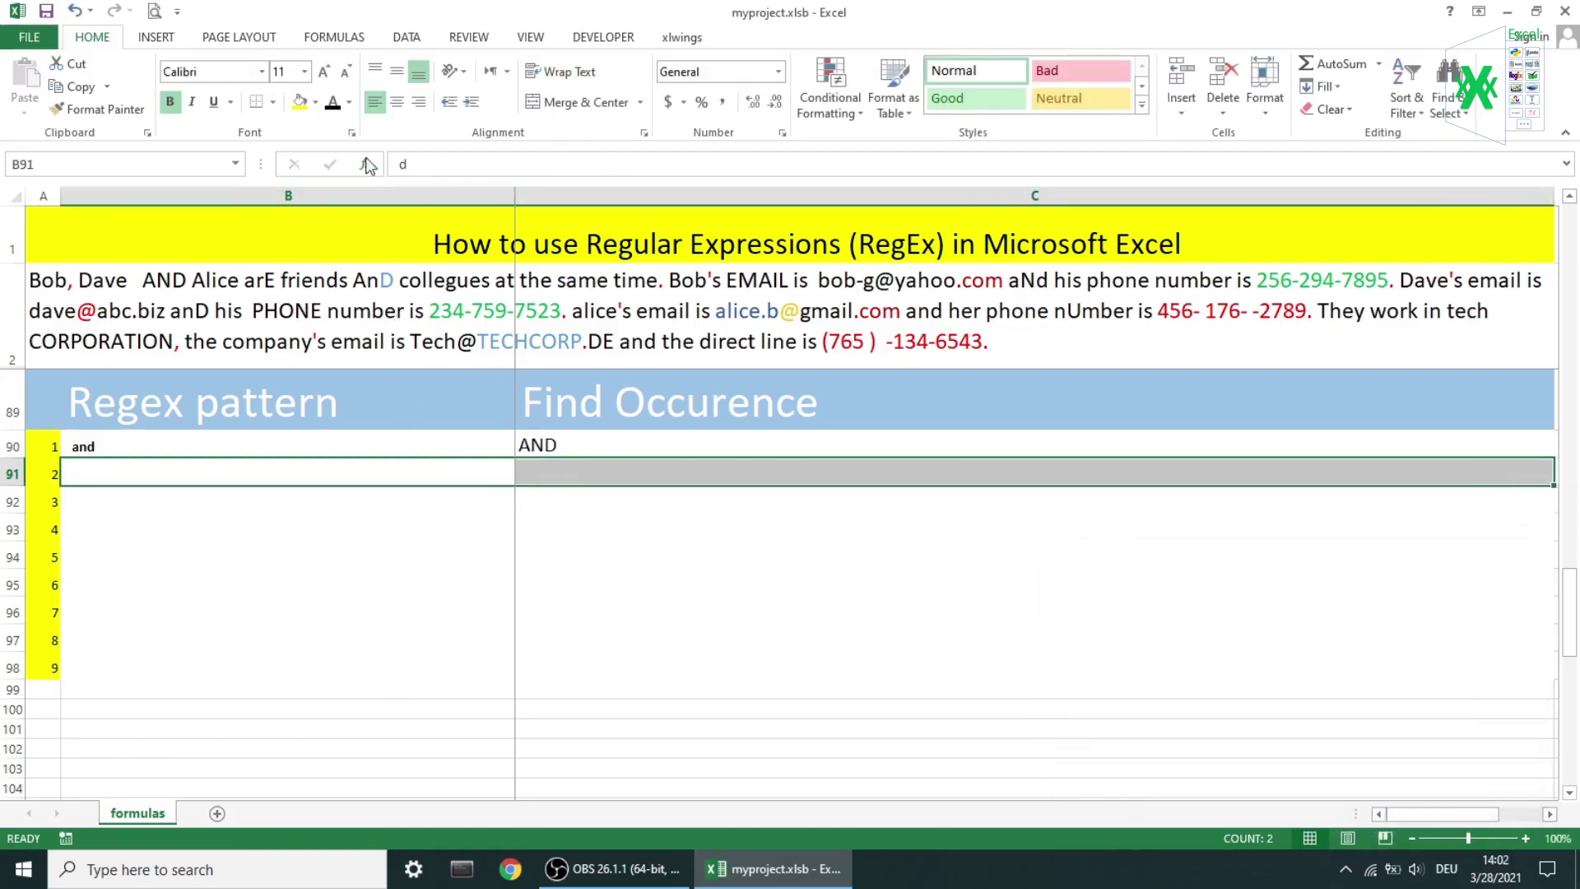
left_click(333, 102)
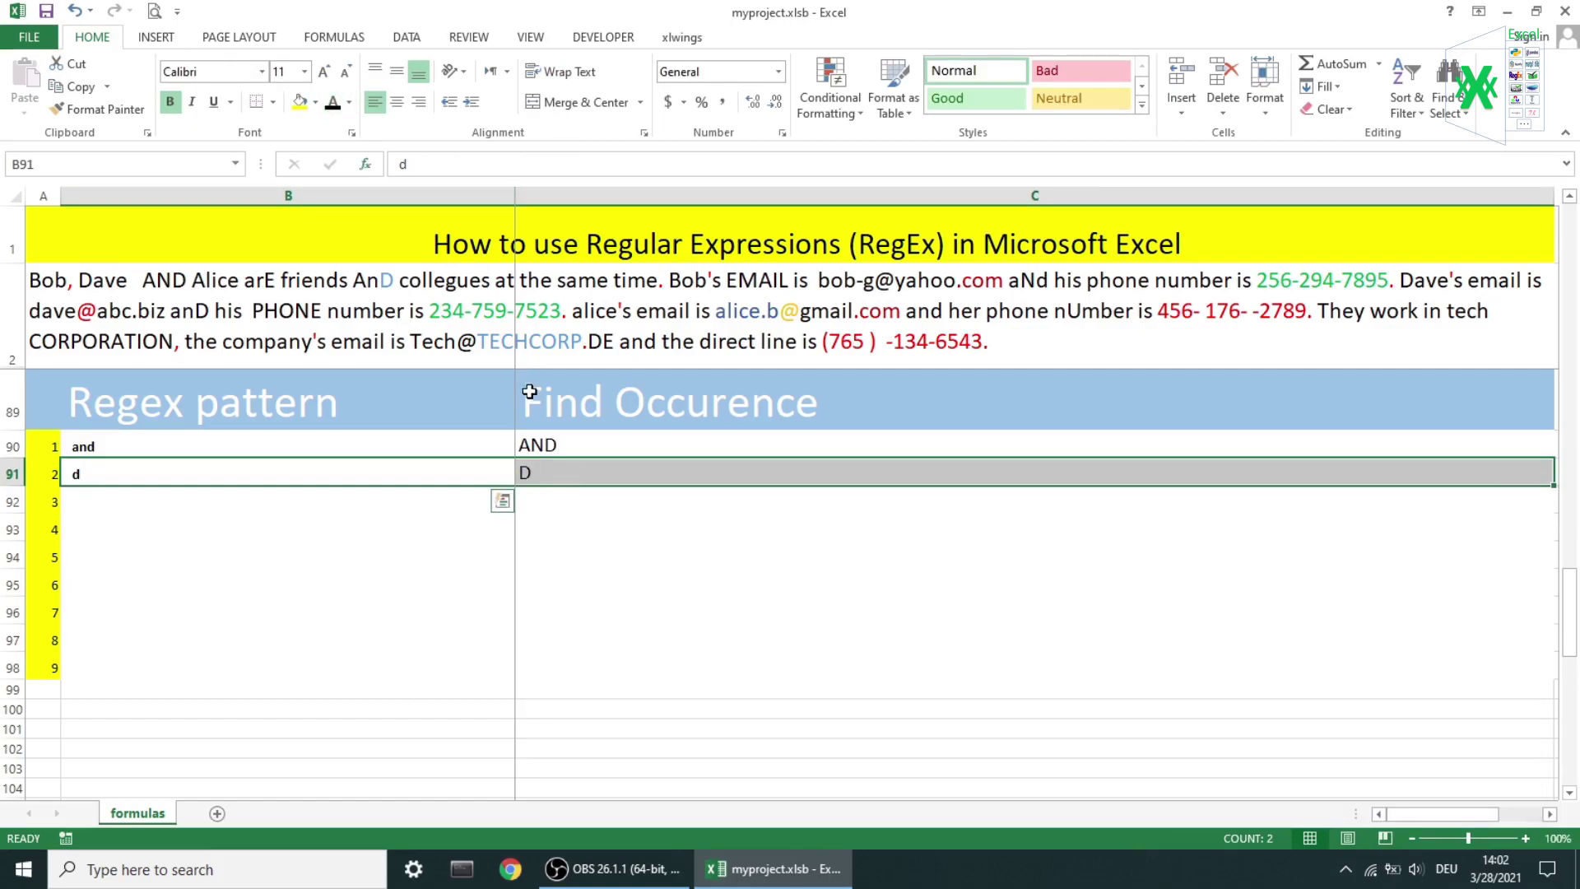
left_click(535, 472)
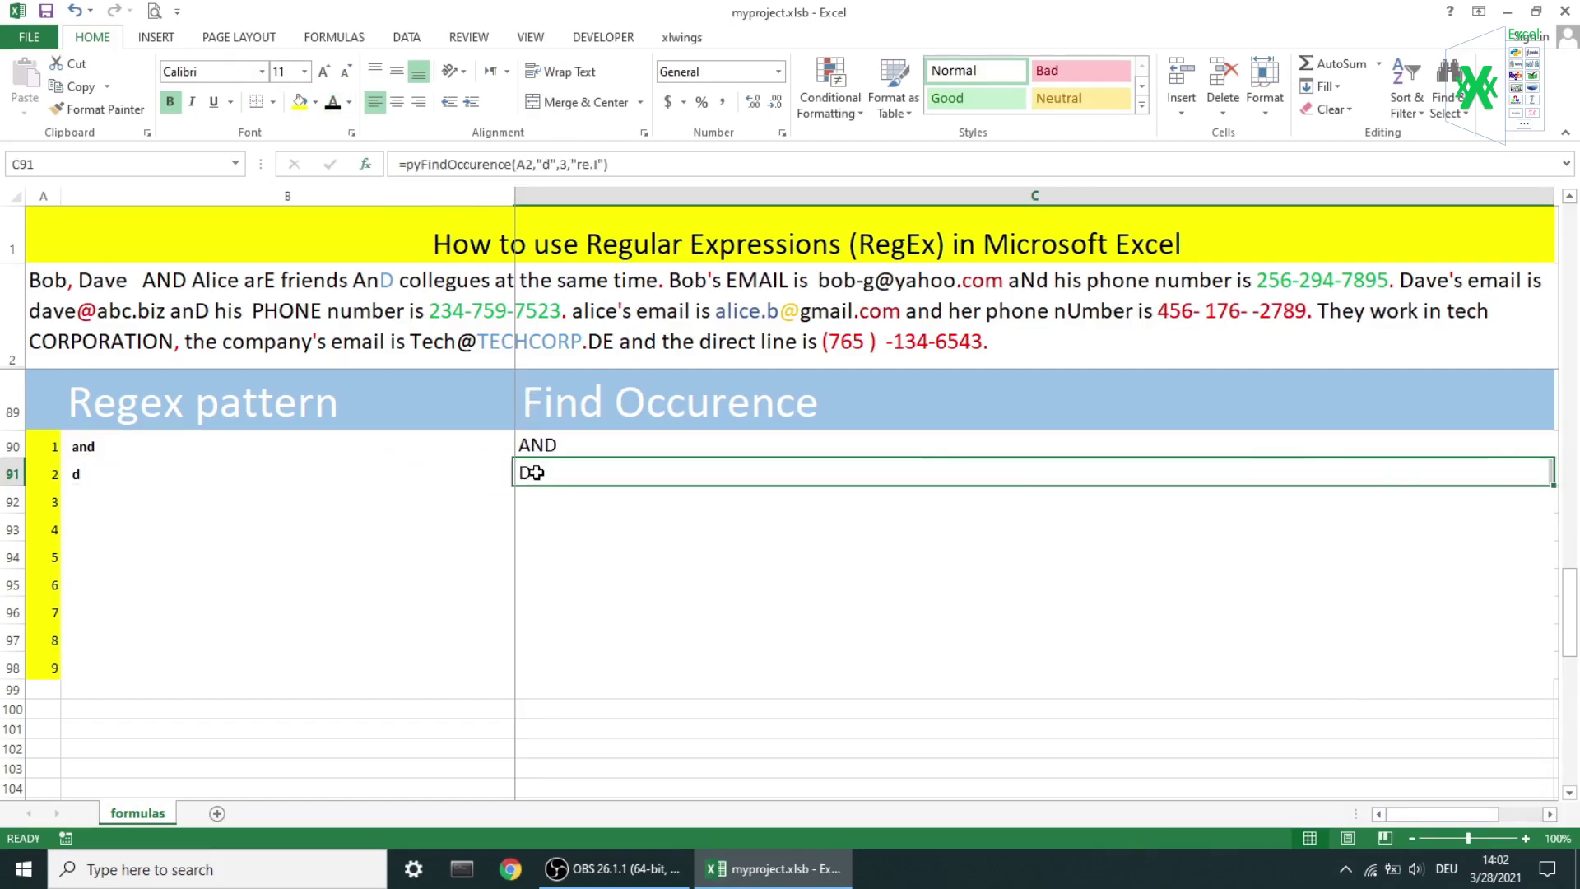
left_click(366, 165)
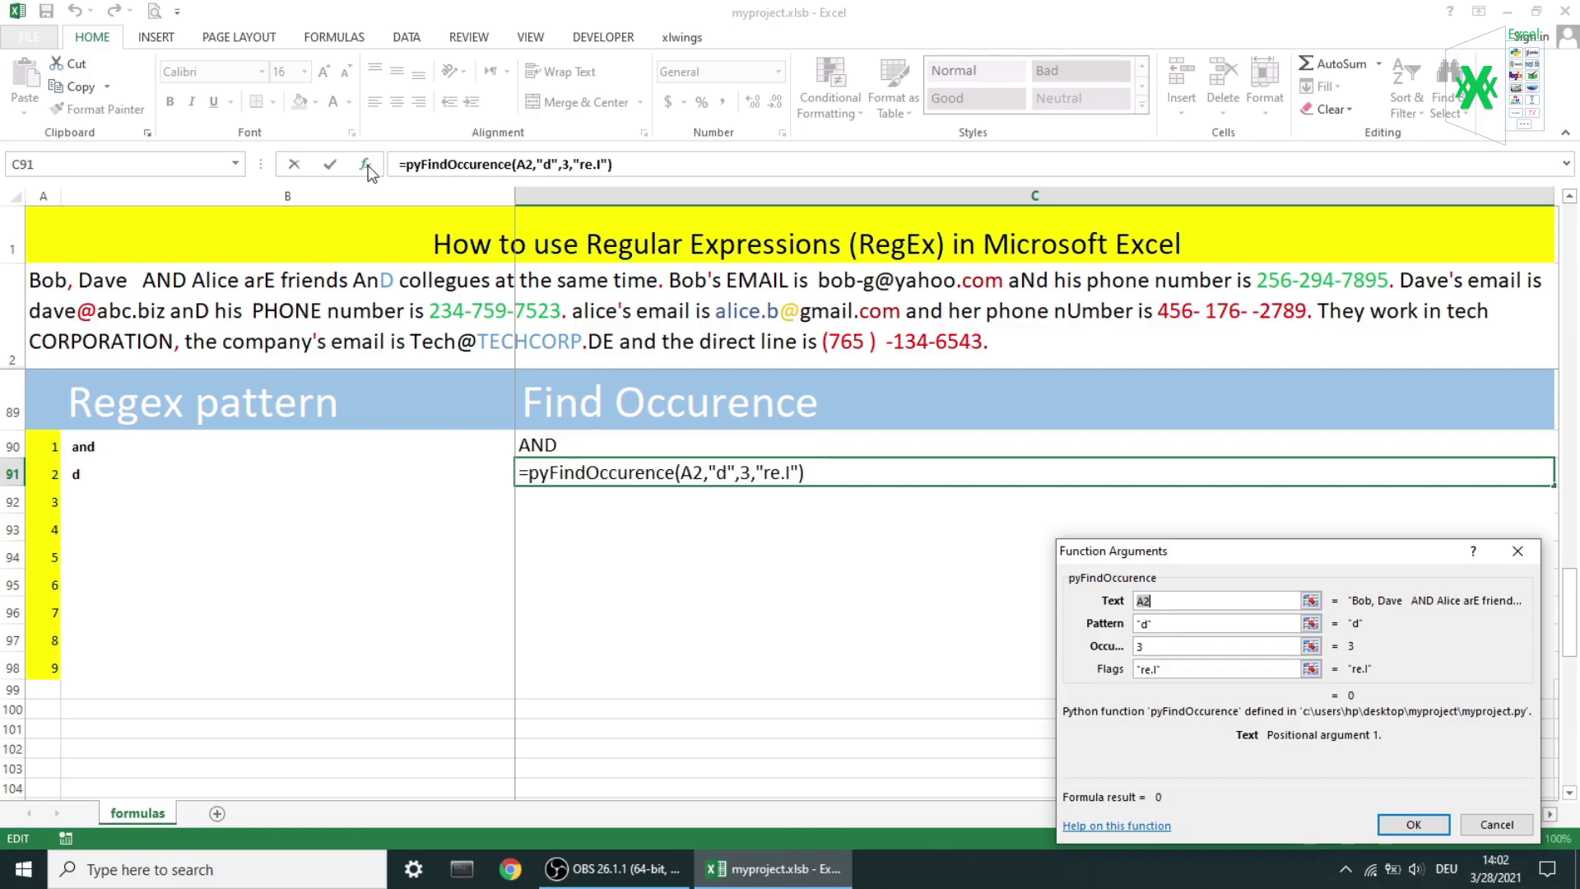
key("Return")
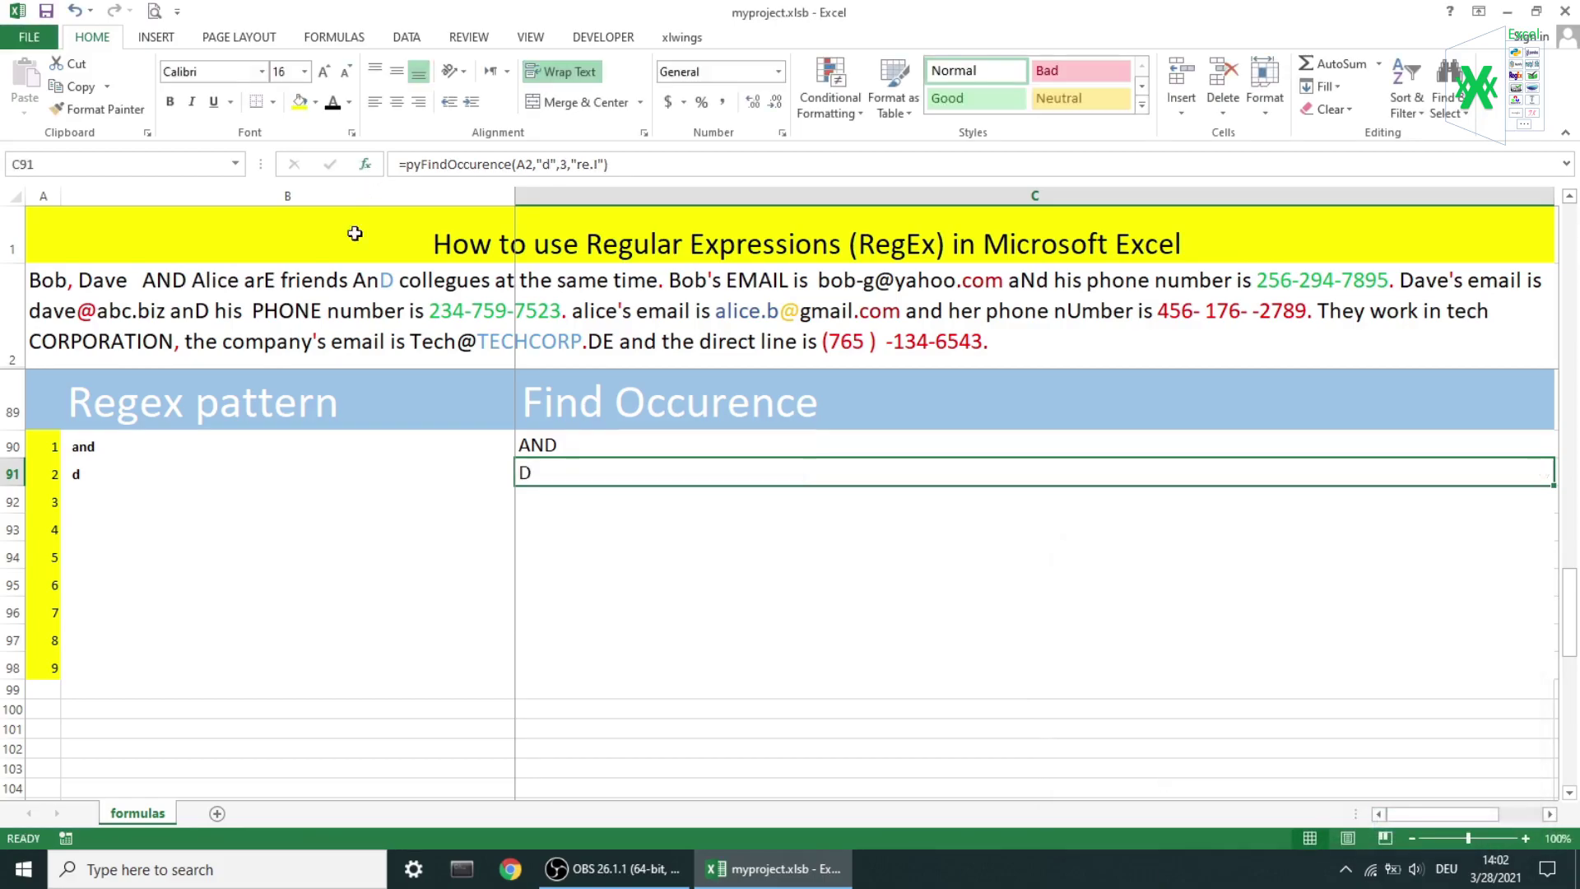
Reveal rows 92–93, where phone finds PHONE and \@(\w+)\. finds TECHCORP
left_click_drag(446, 503, 527, 502)
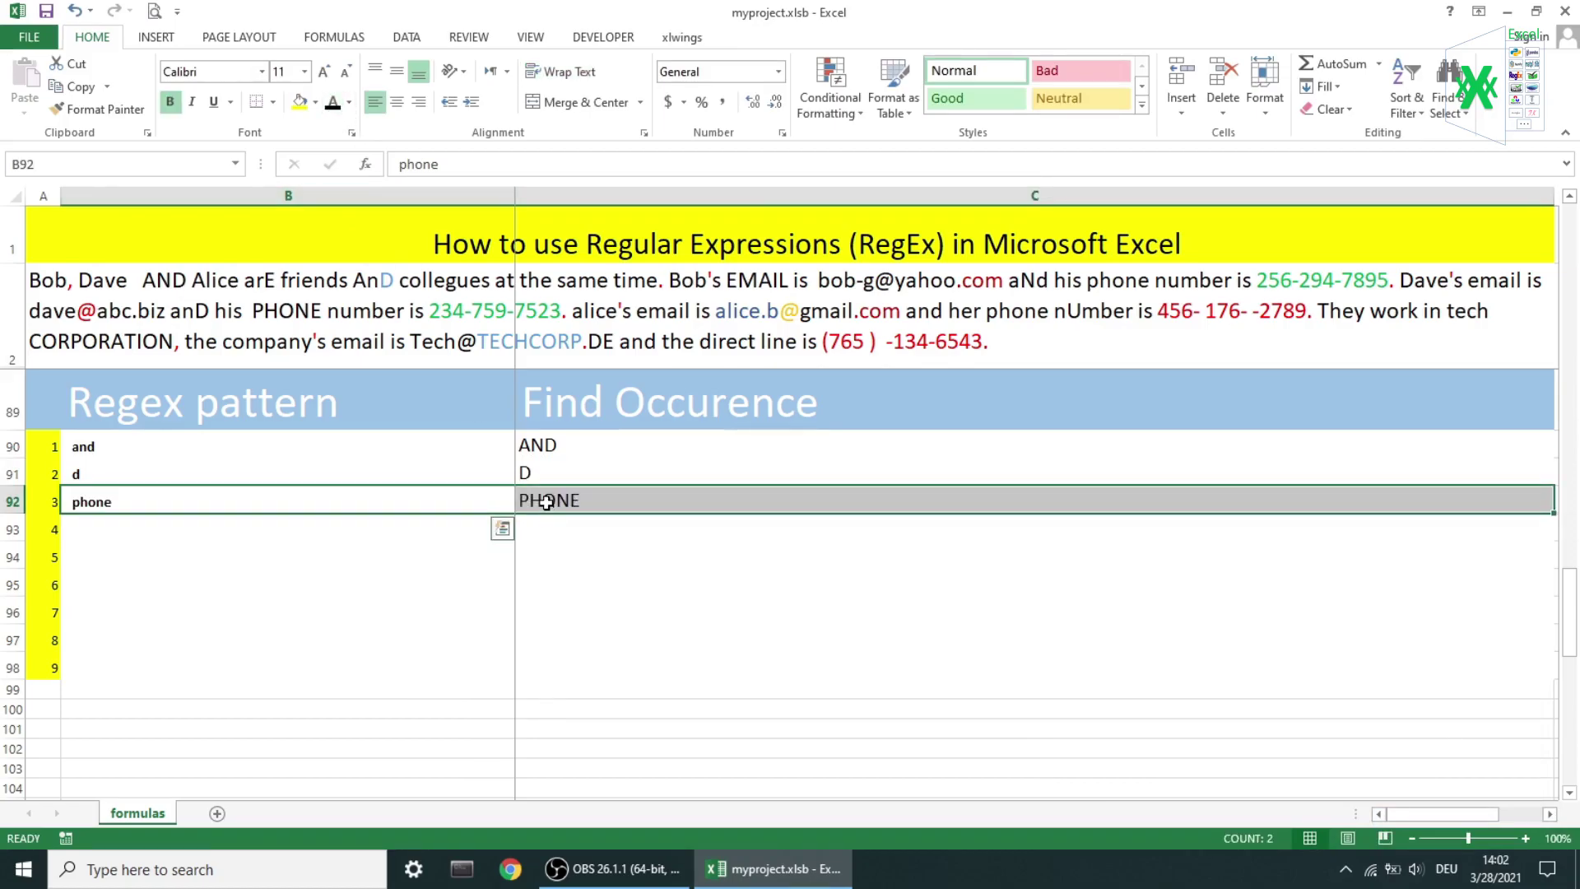
left_click(545, 504)
left_click(367, 165)
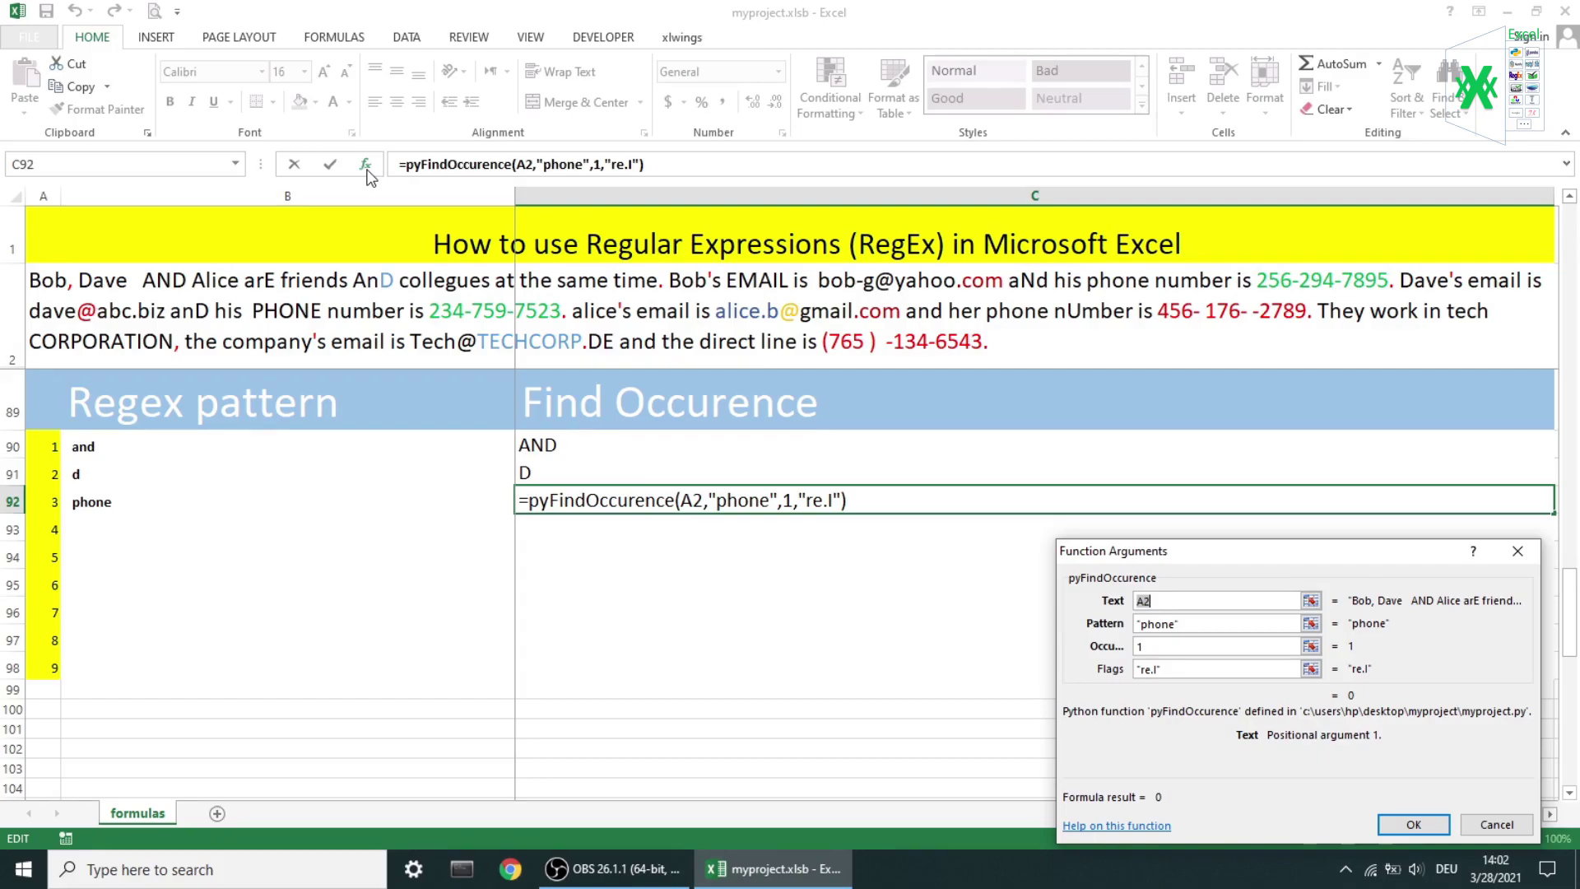
key("Return")
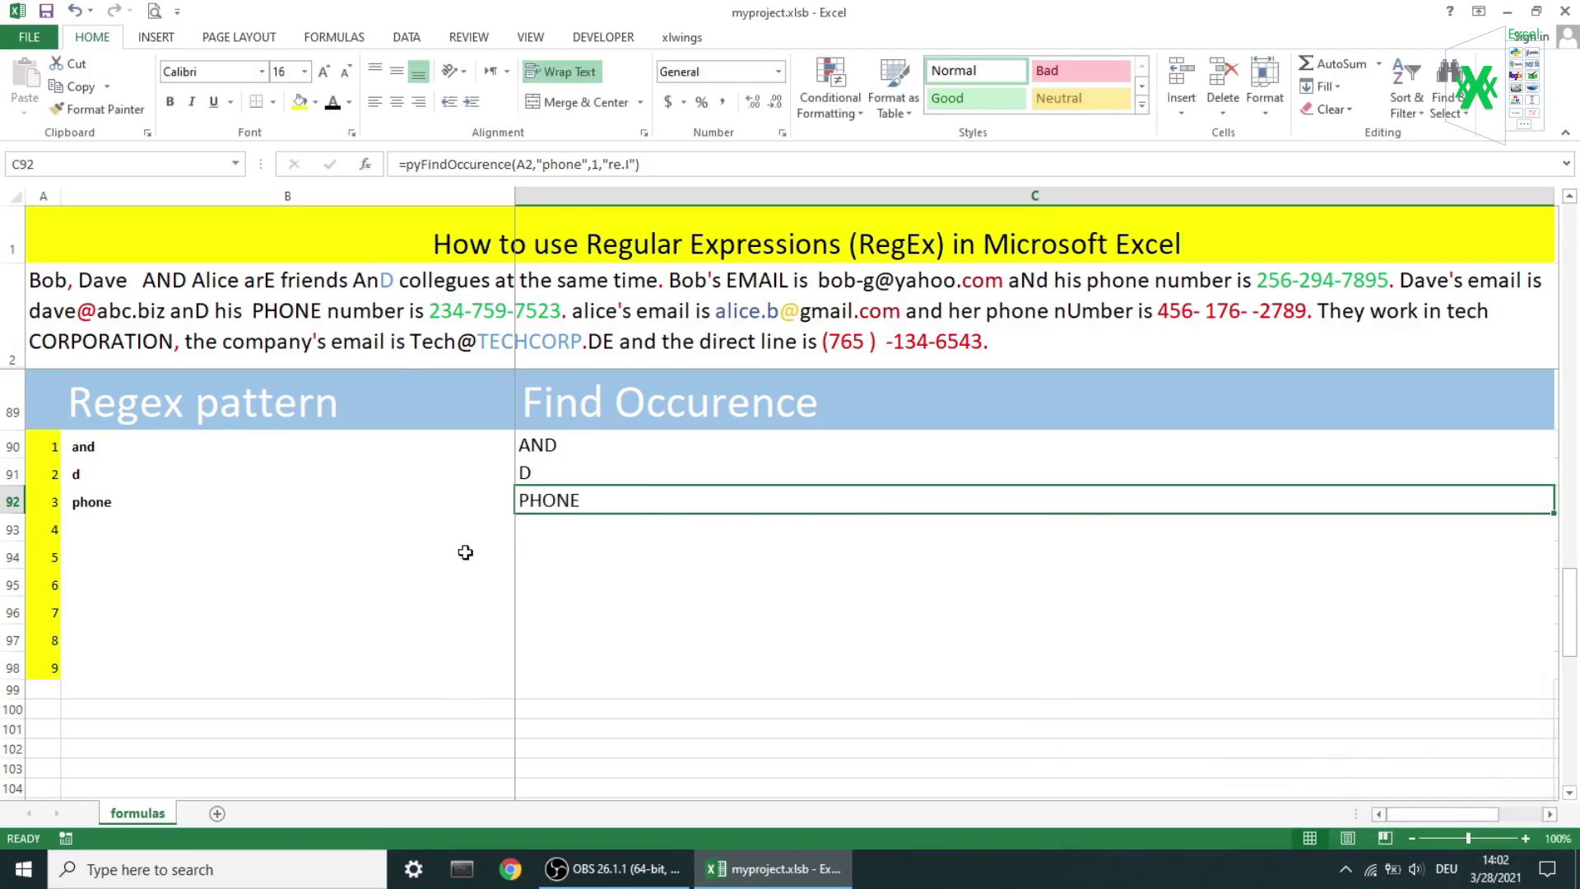
left_click_drag(458, 528, 542, 523)
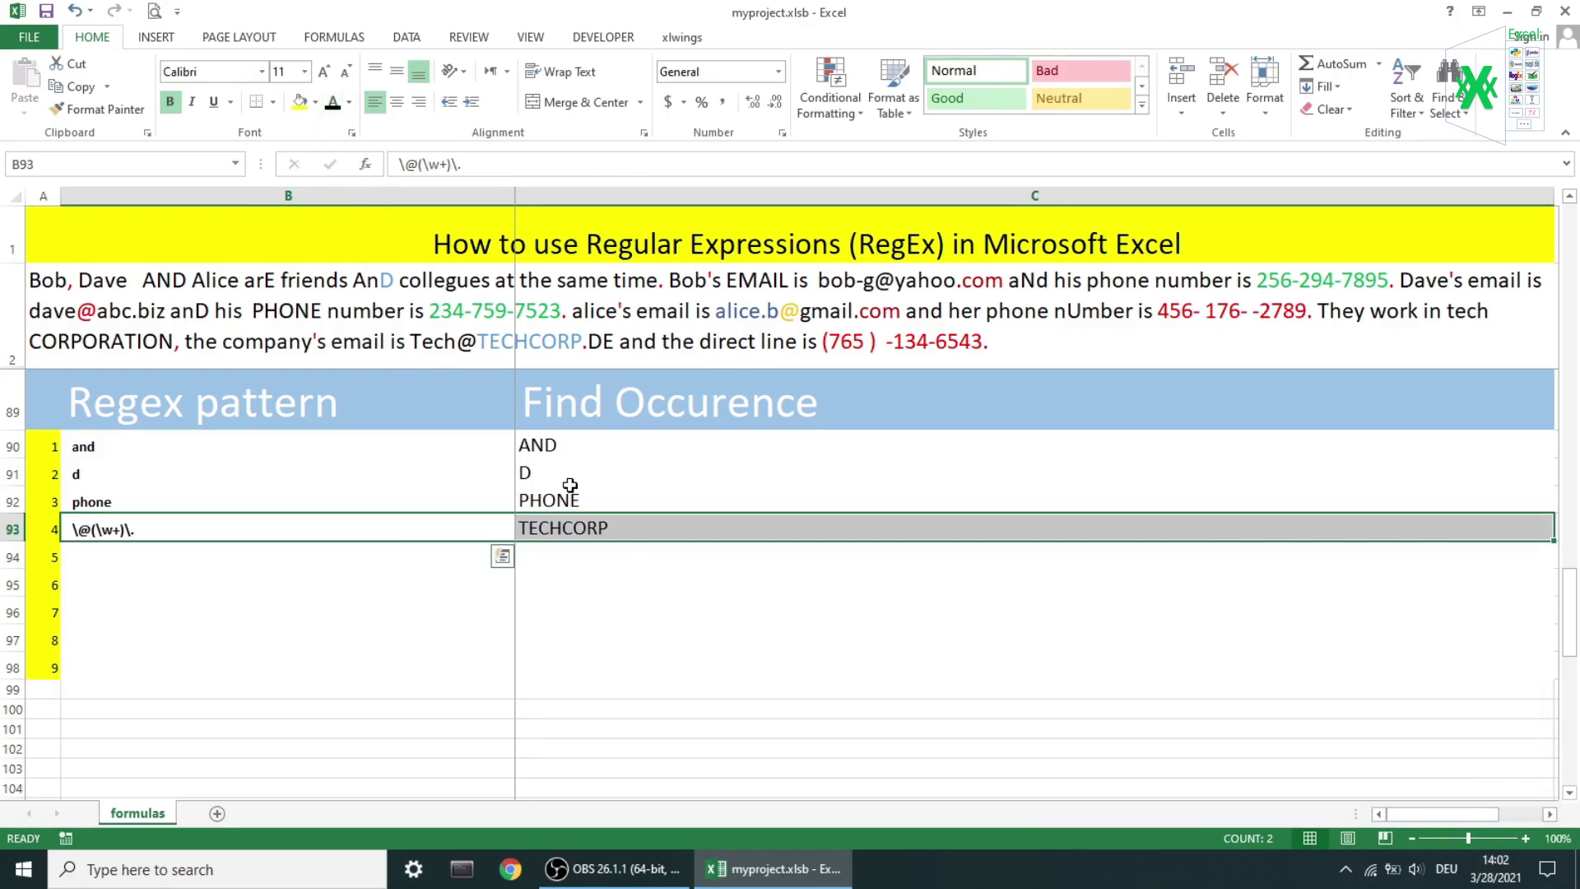
left_click(566, 529)
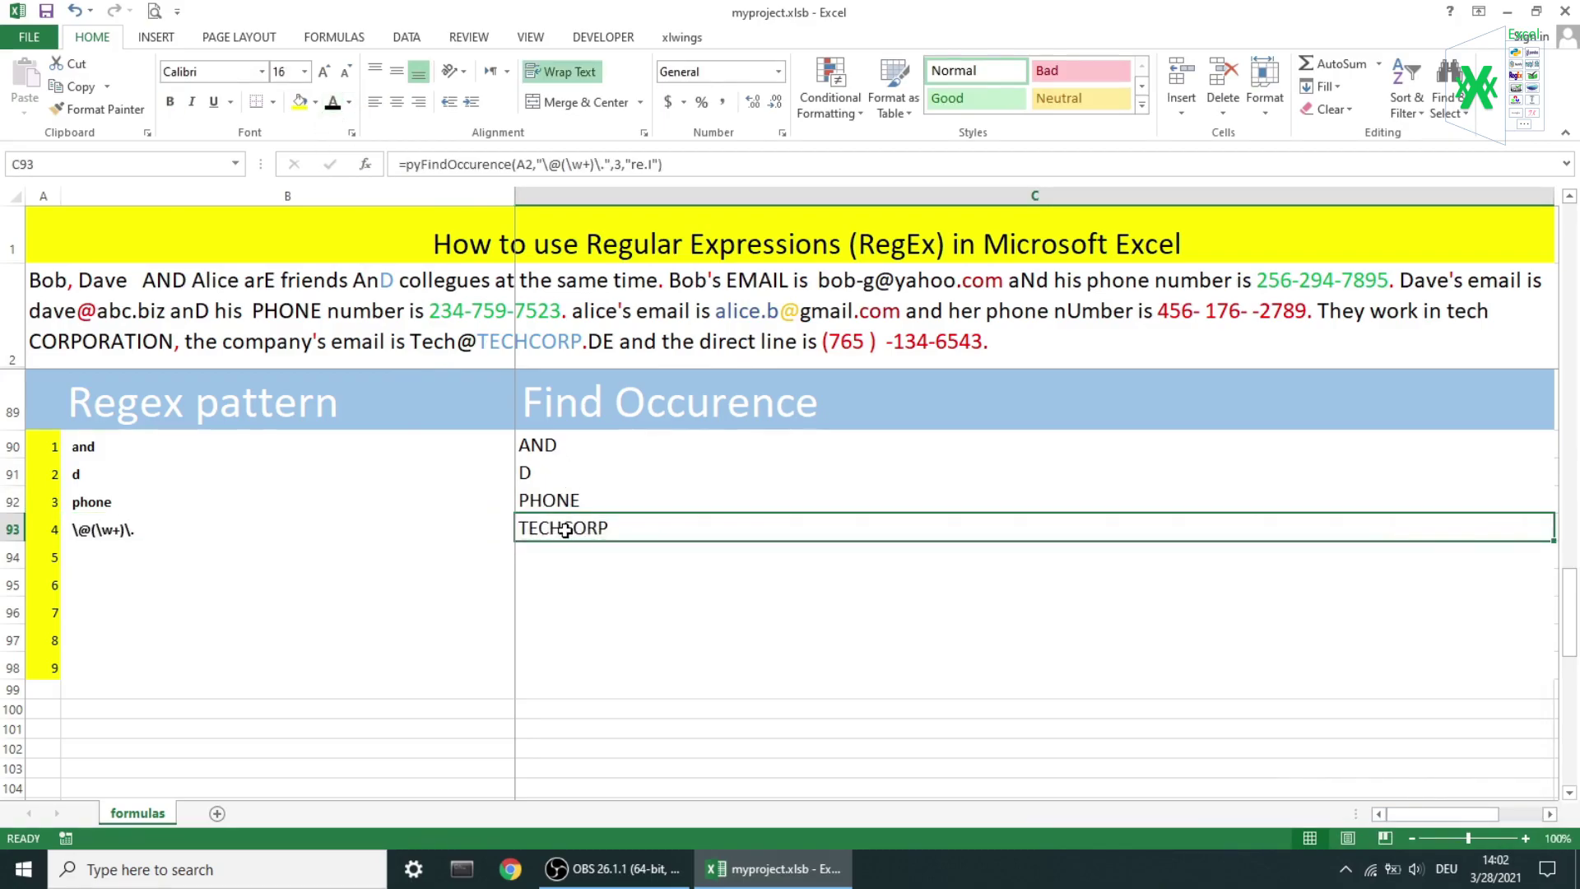
left_click(367, 165)
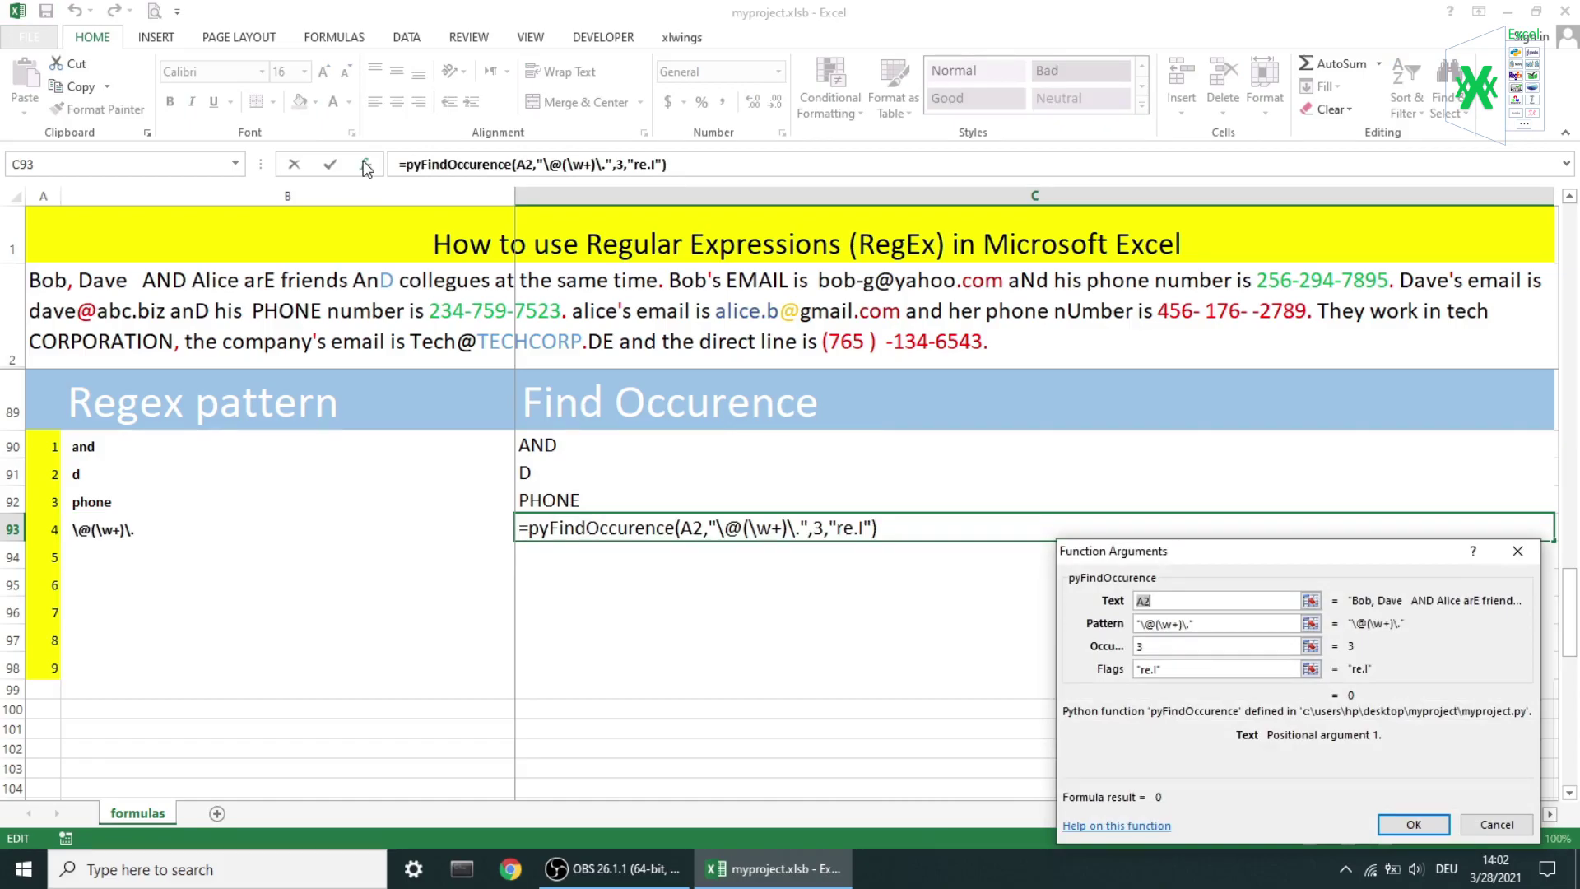
key("Return")
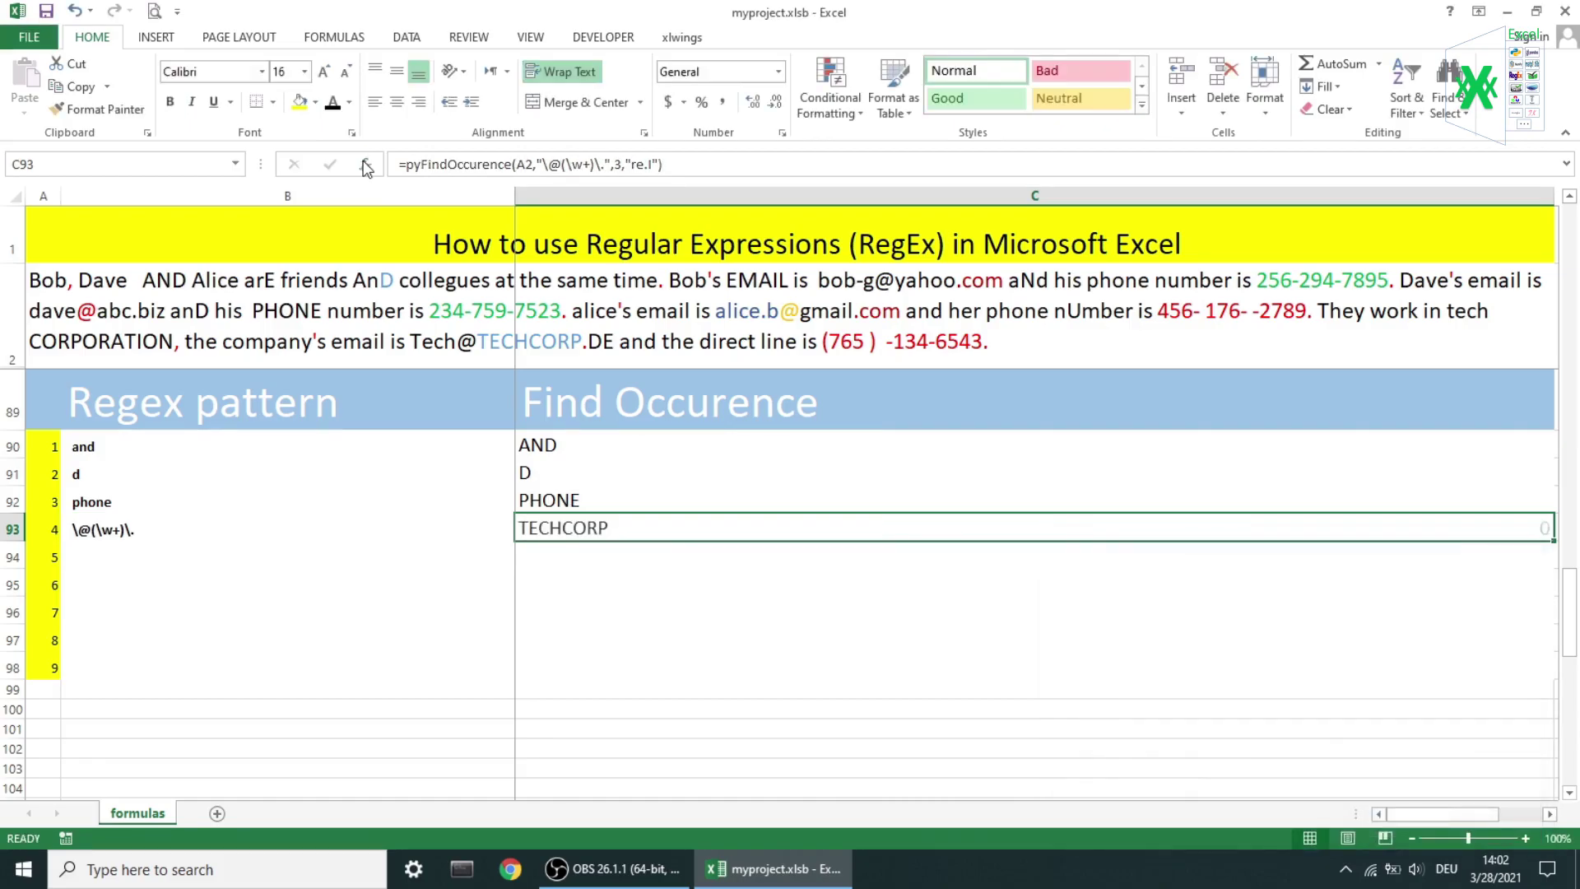
left_click_drag(433, 560, 536, 557)
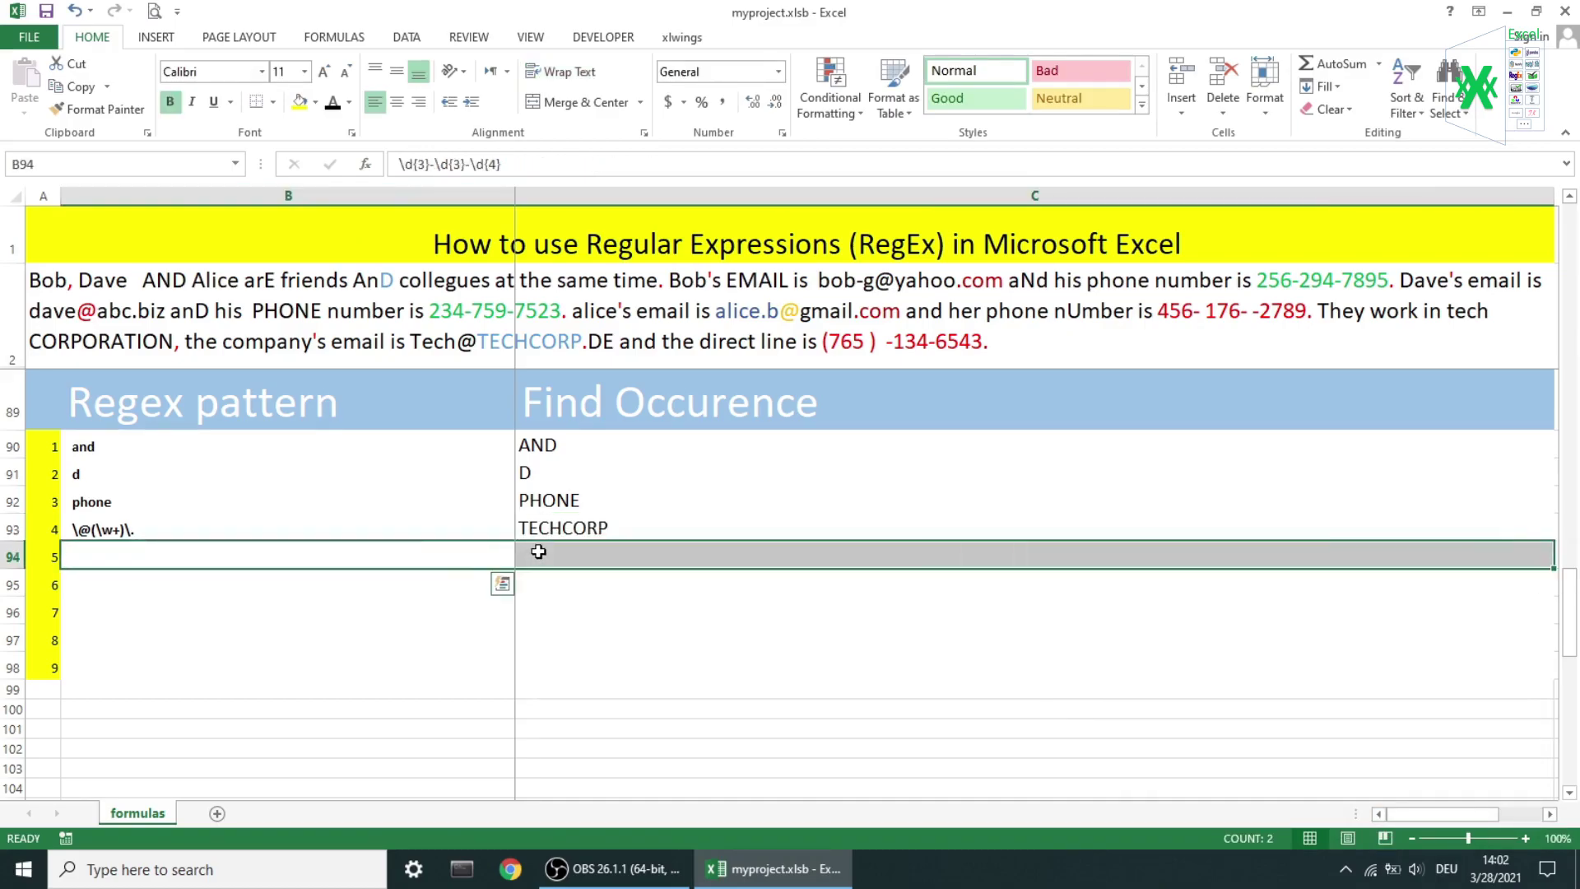
Reveal row 94, where \d{3}-\d{3}-\d{4} returns the first phone number
left_click(330, 105)
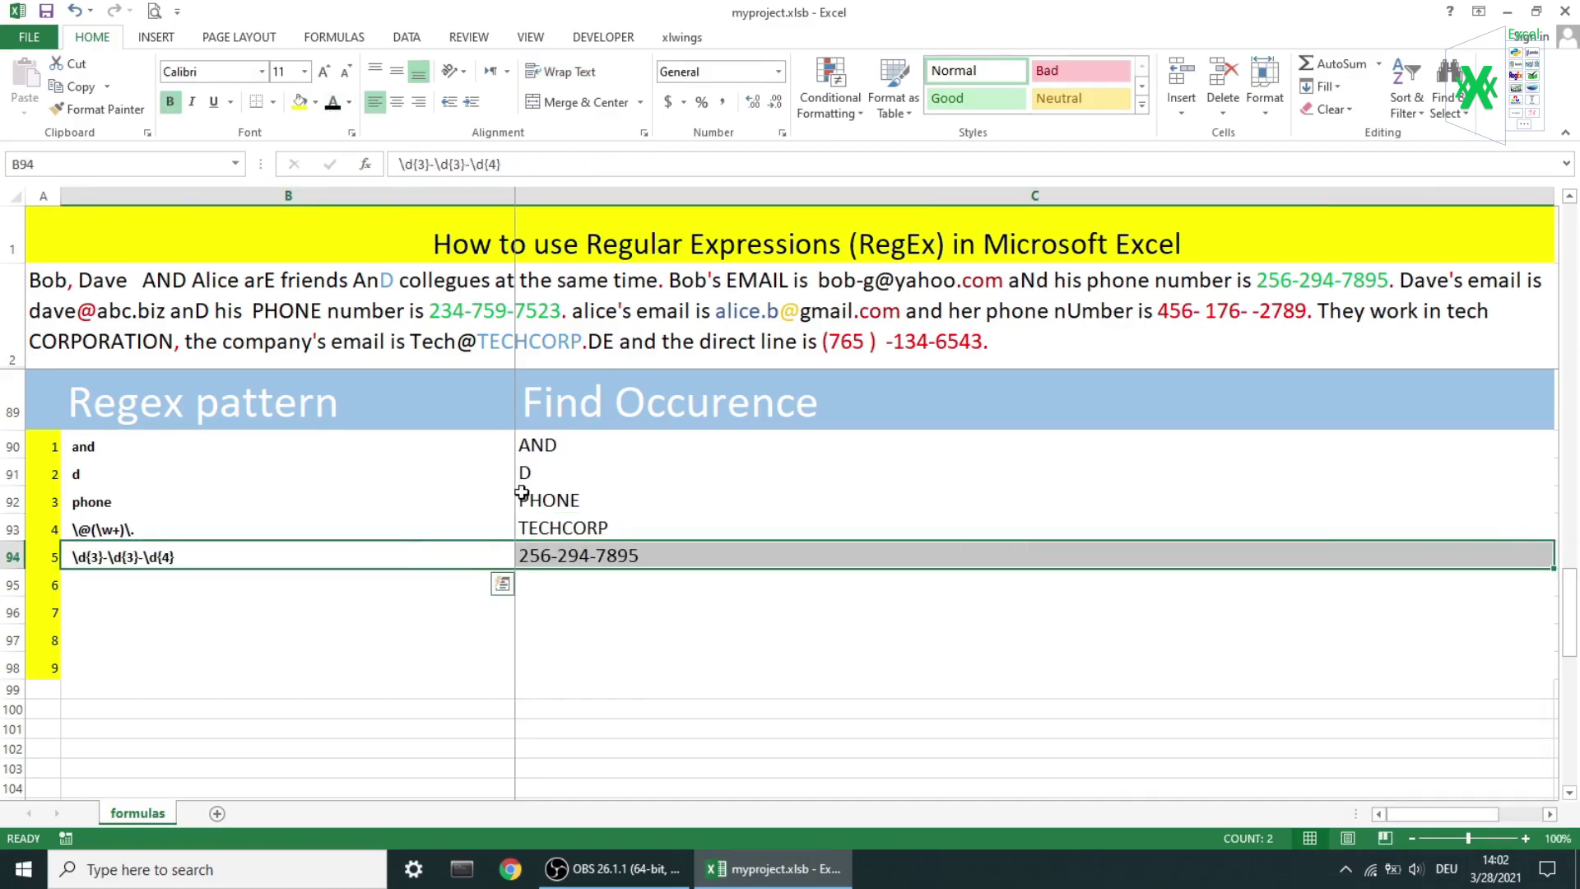
left_click(558, 548)
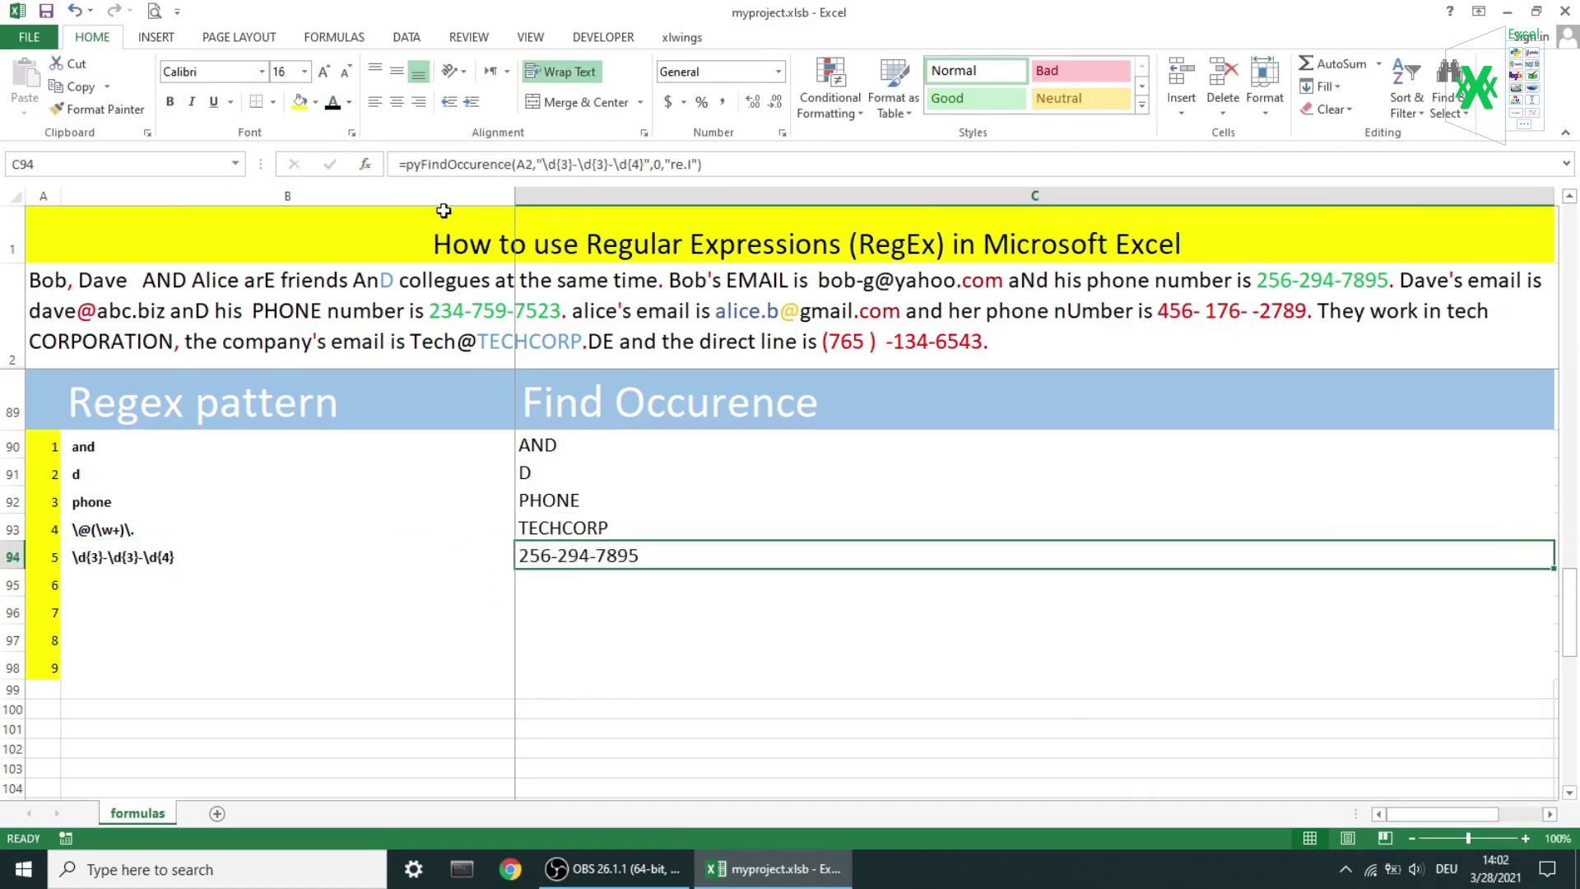
left_click(366, 164)
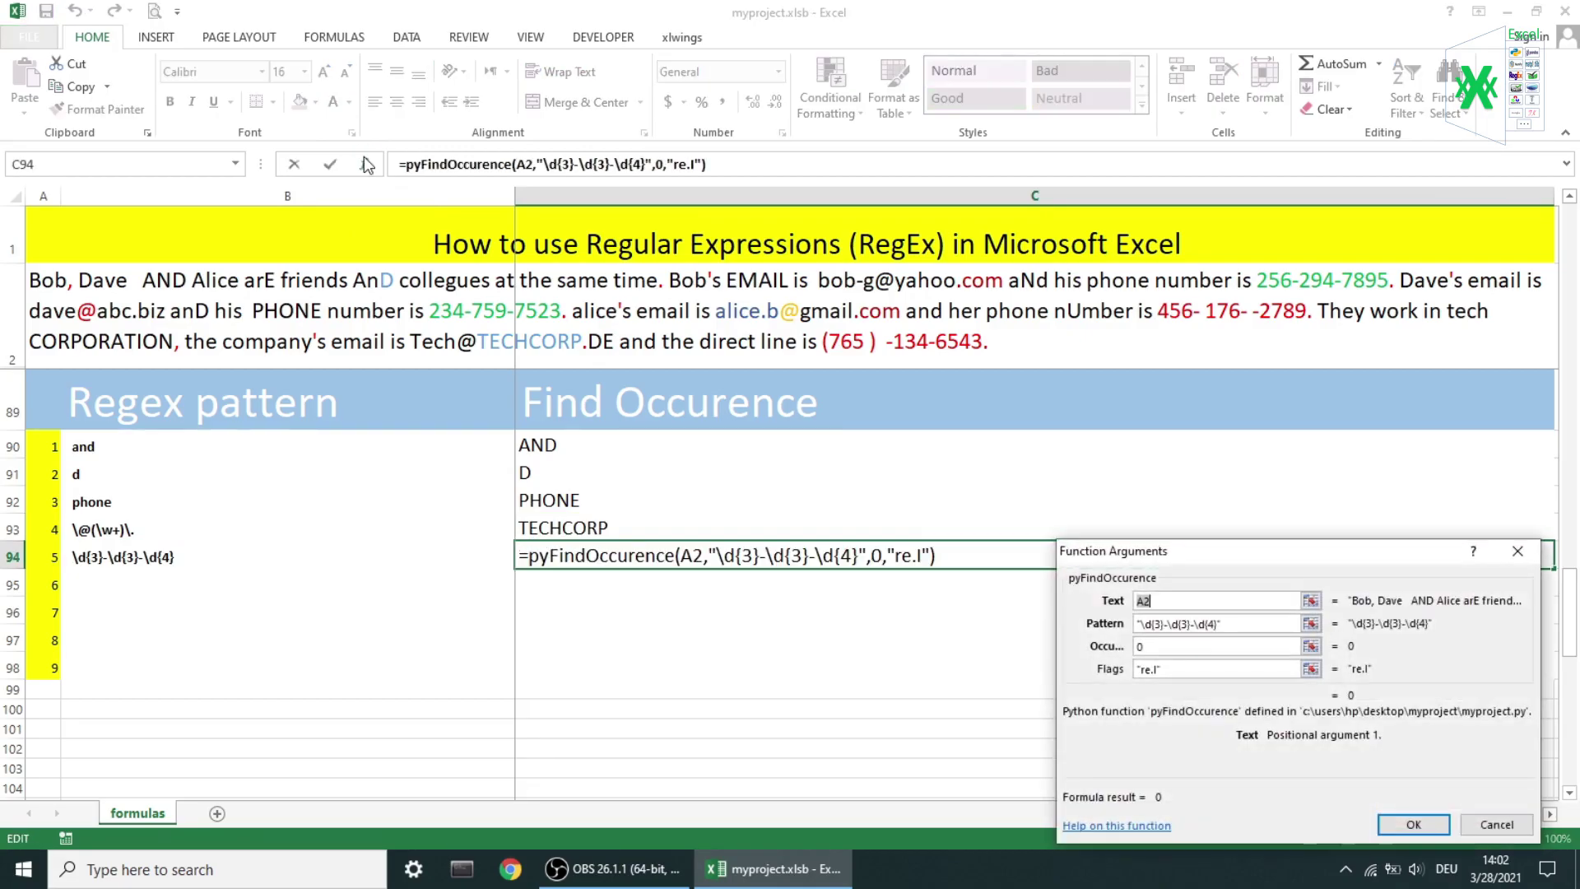
key("Return")
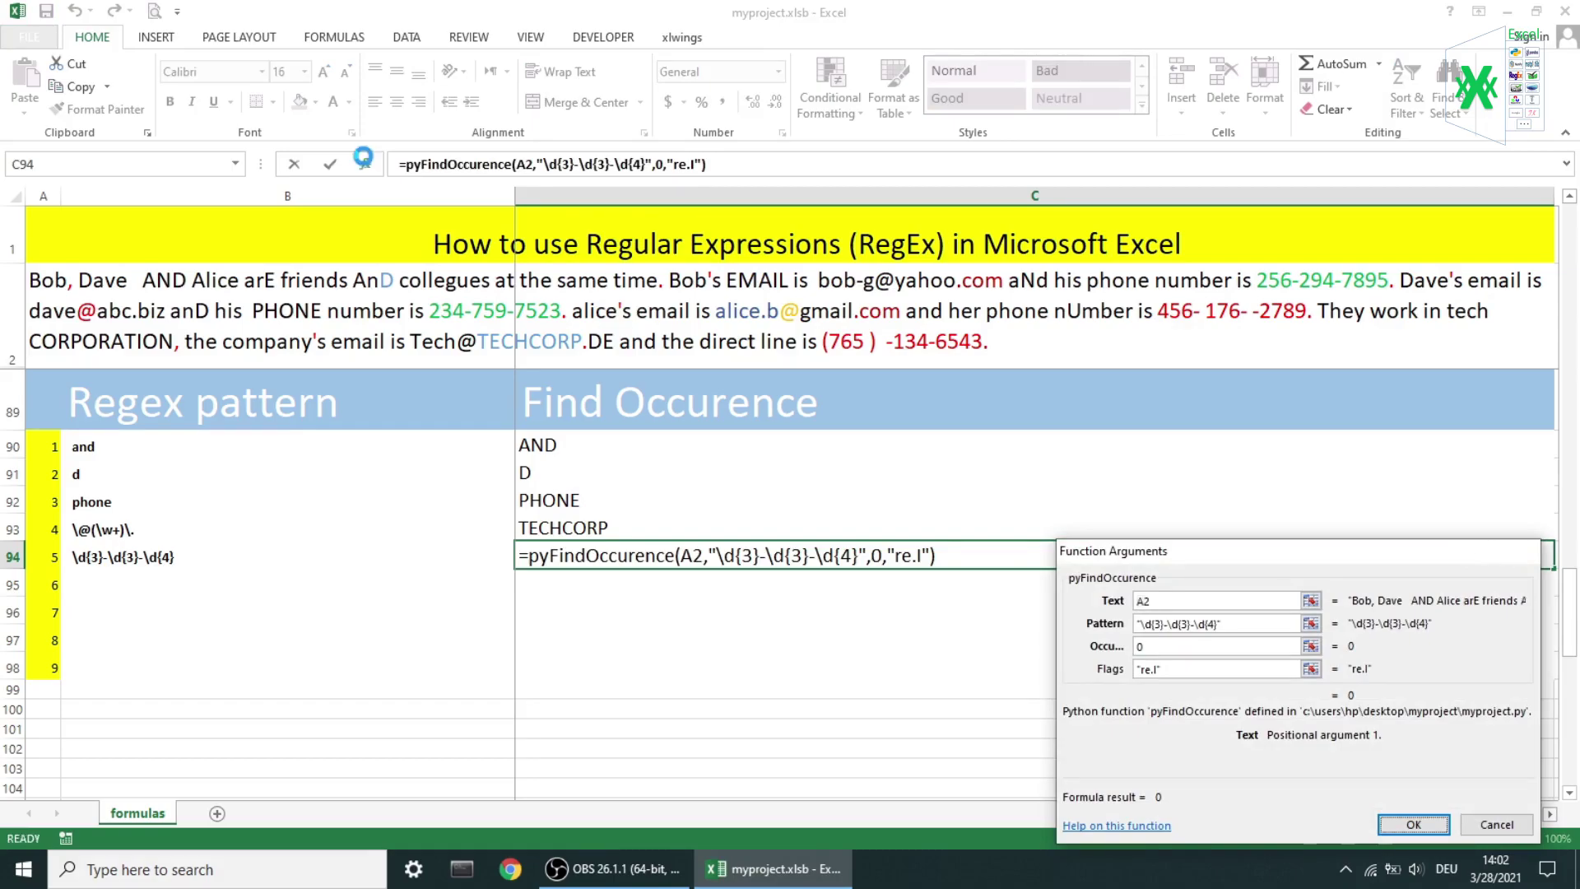
Paste the case-insensitive bracketed phone pattern and formula into row 95, returning the third number
left_click(476, 583)
type("(\\(?\\s*?\\d{3}\\s*?\\)?\\s*?-*?\\s*?\\-*?\\s*?\\d{3}\\s*?-*?\\s*?\\-*?\\s*?\\d{4})")
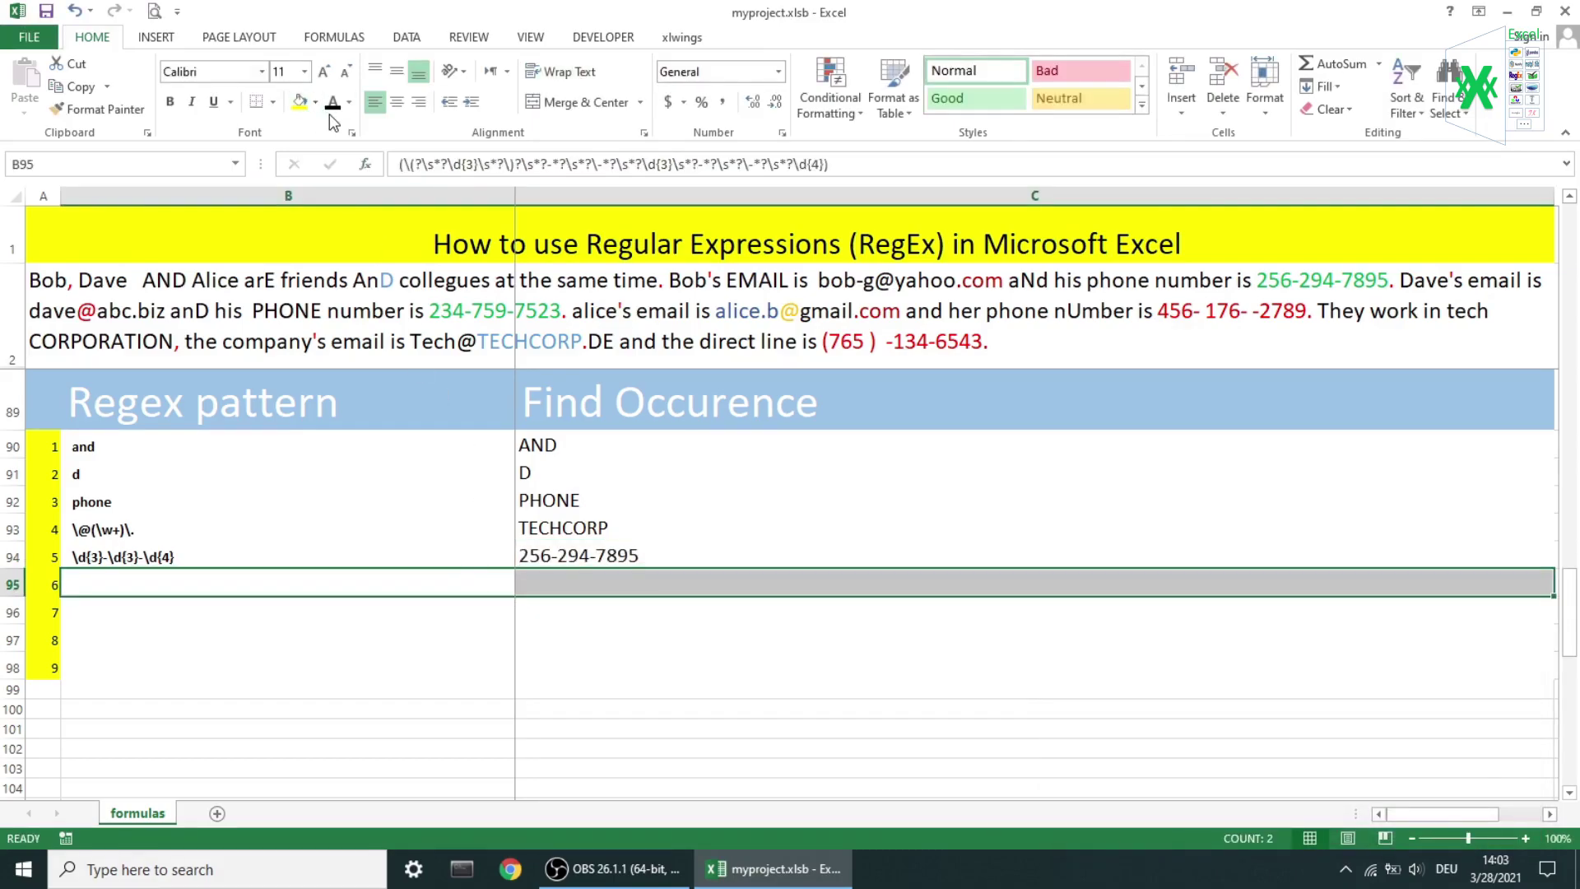
left_click(575, 569)
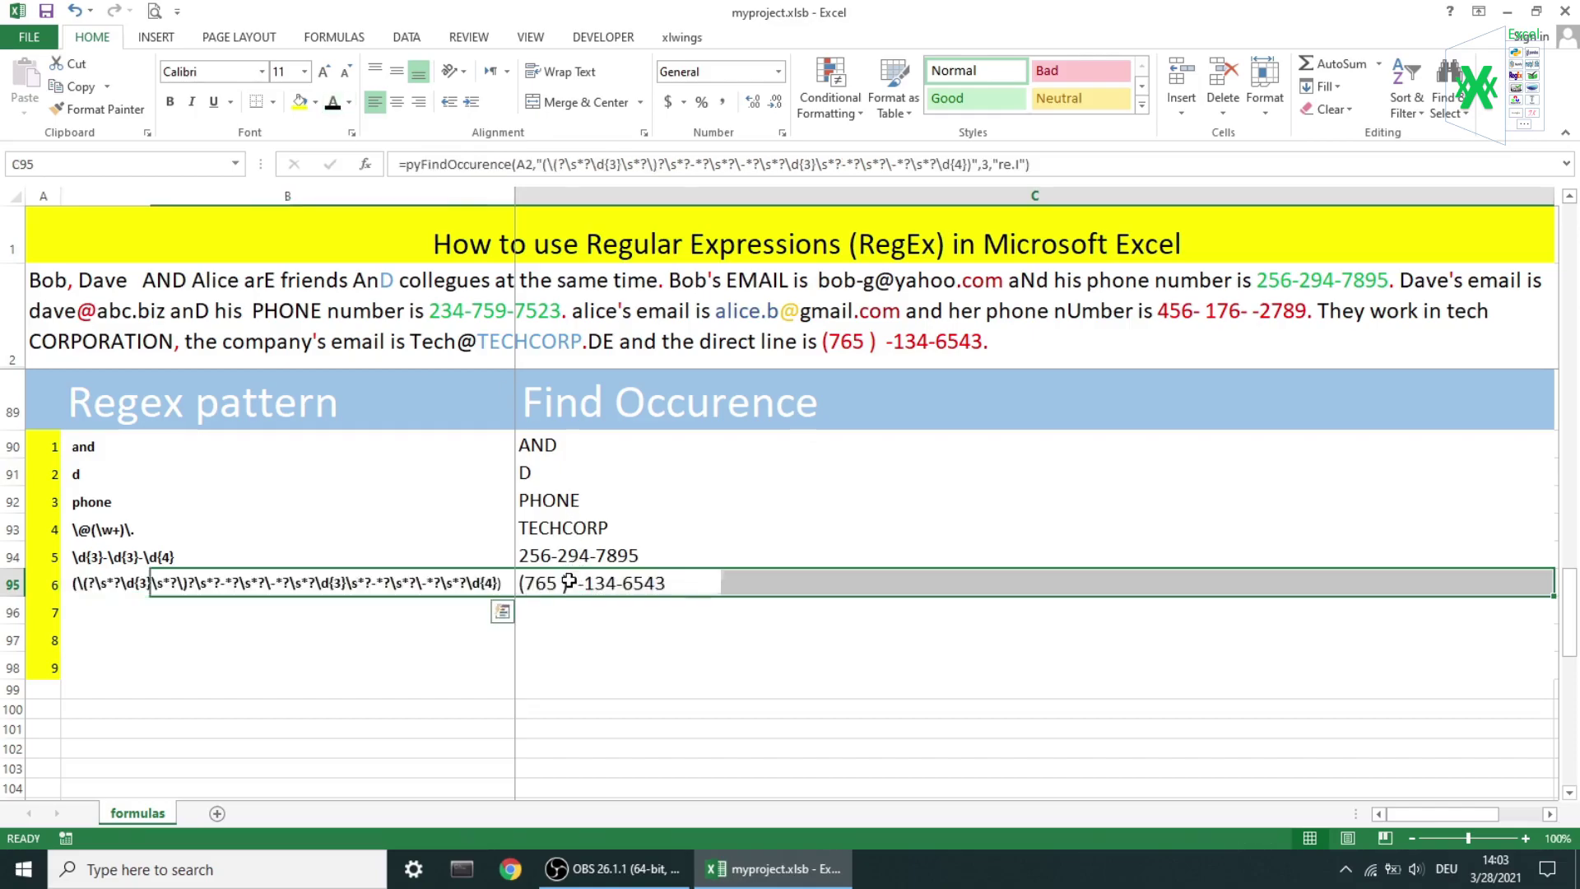
left_click(366, 165)
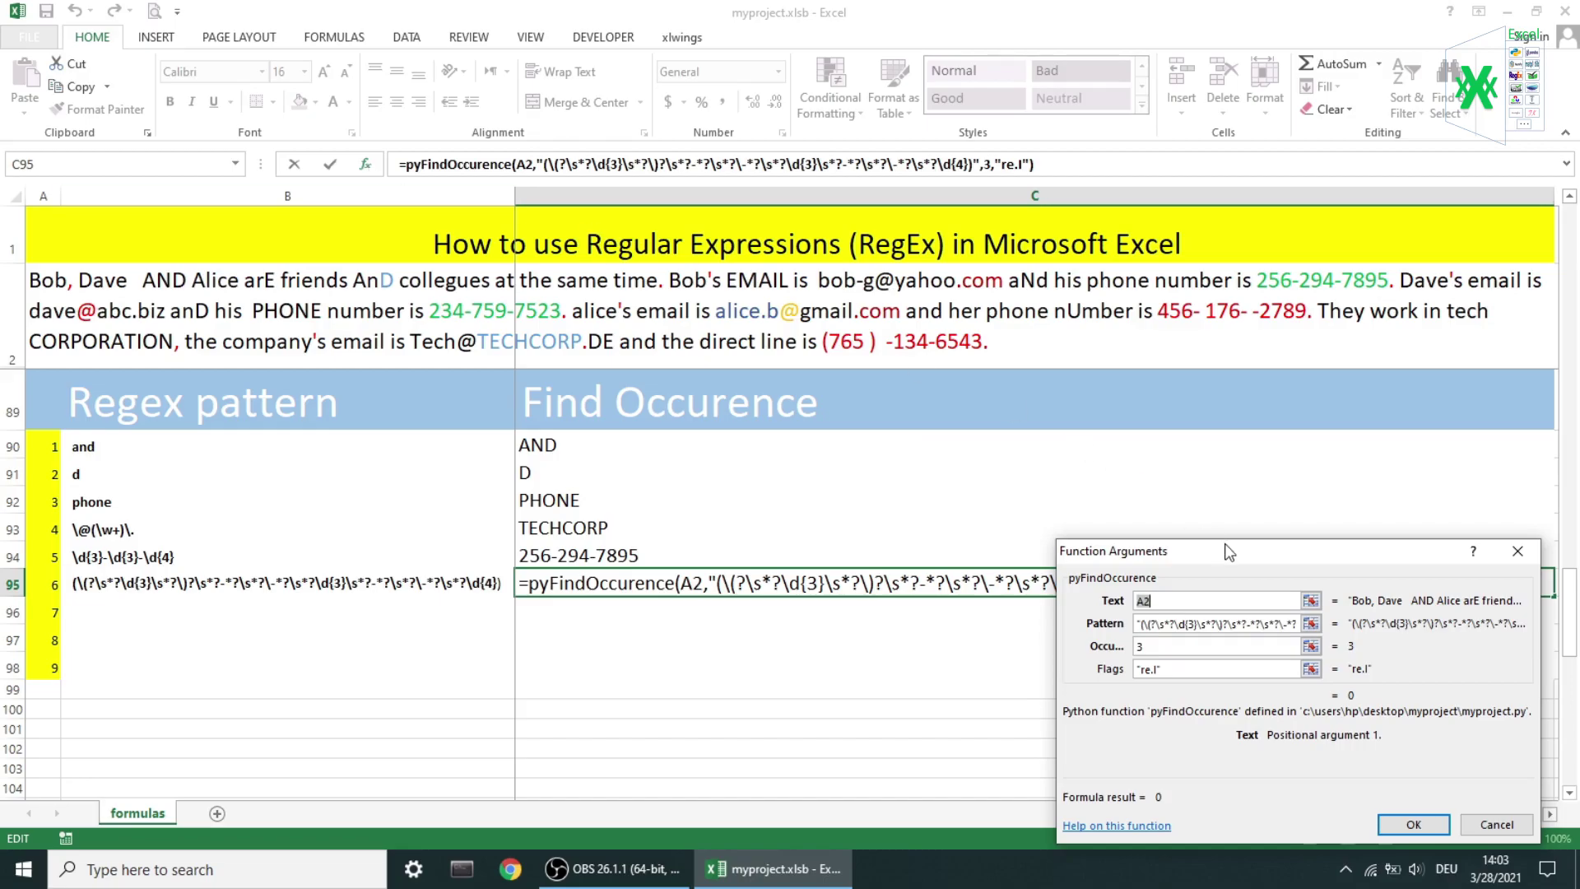
left_click_drag(1228, 551, 1219, 263)
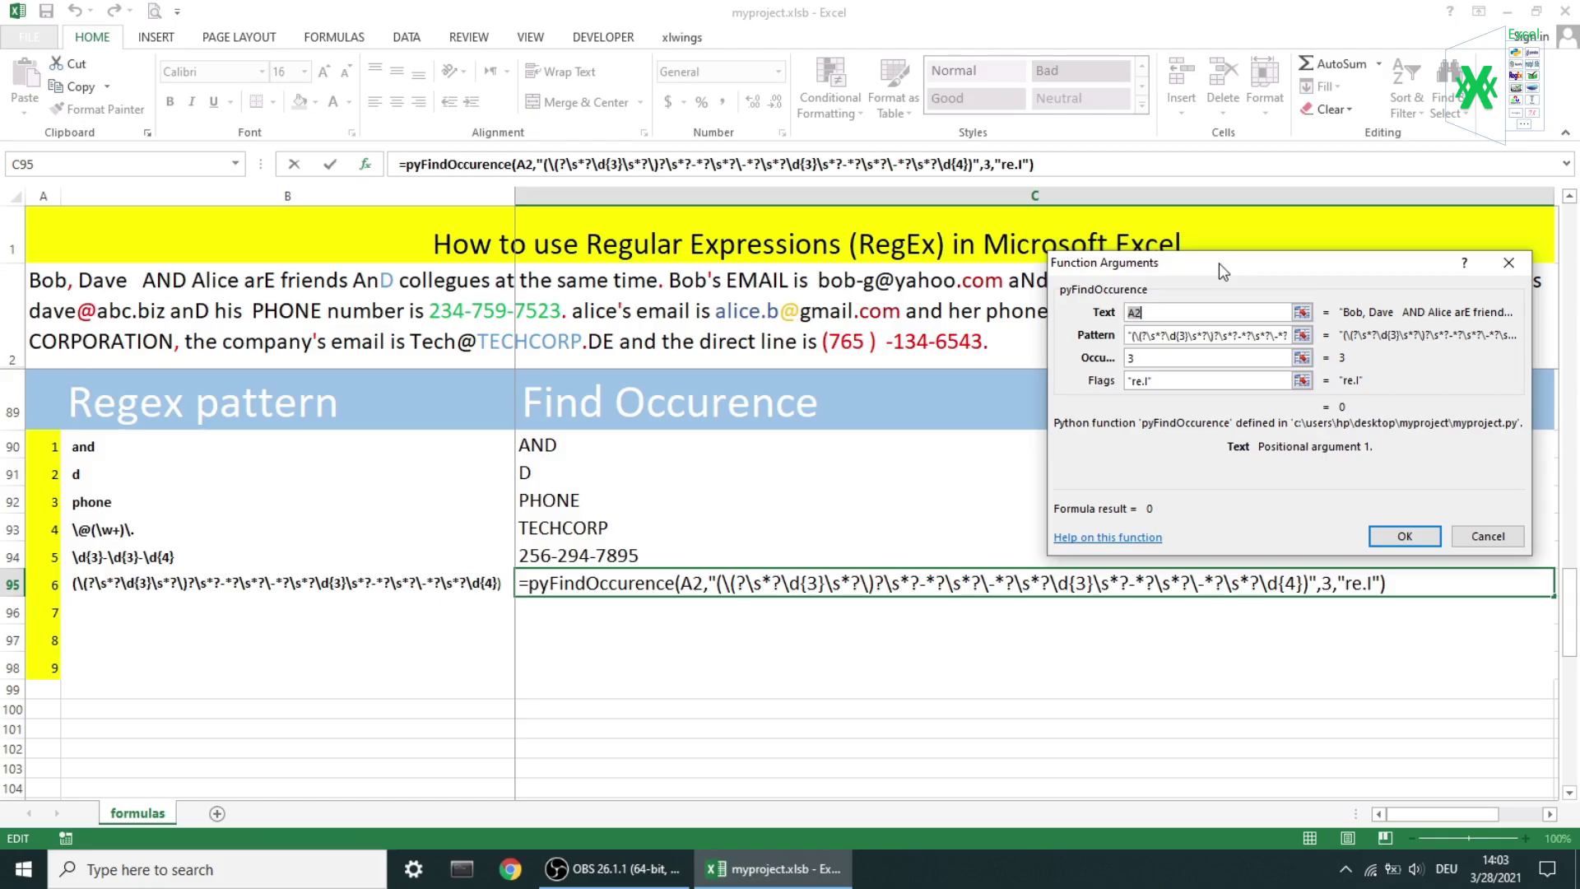
key("Return")
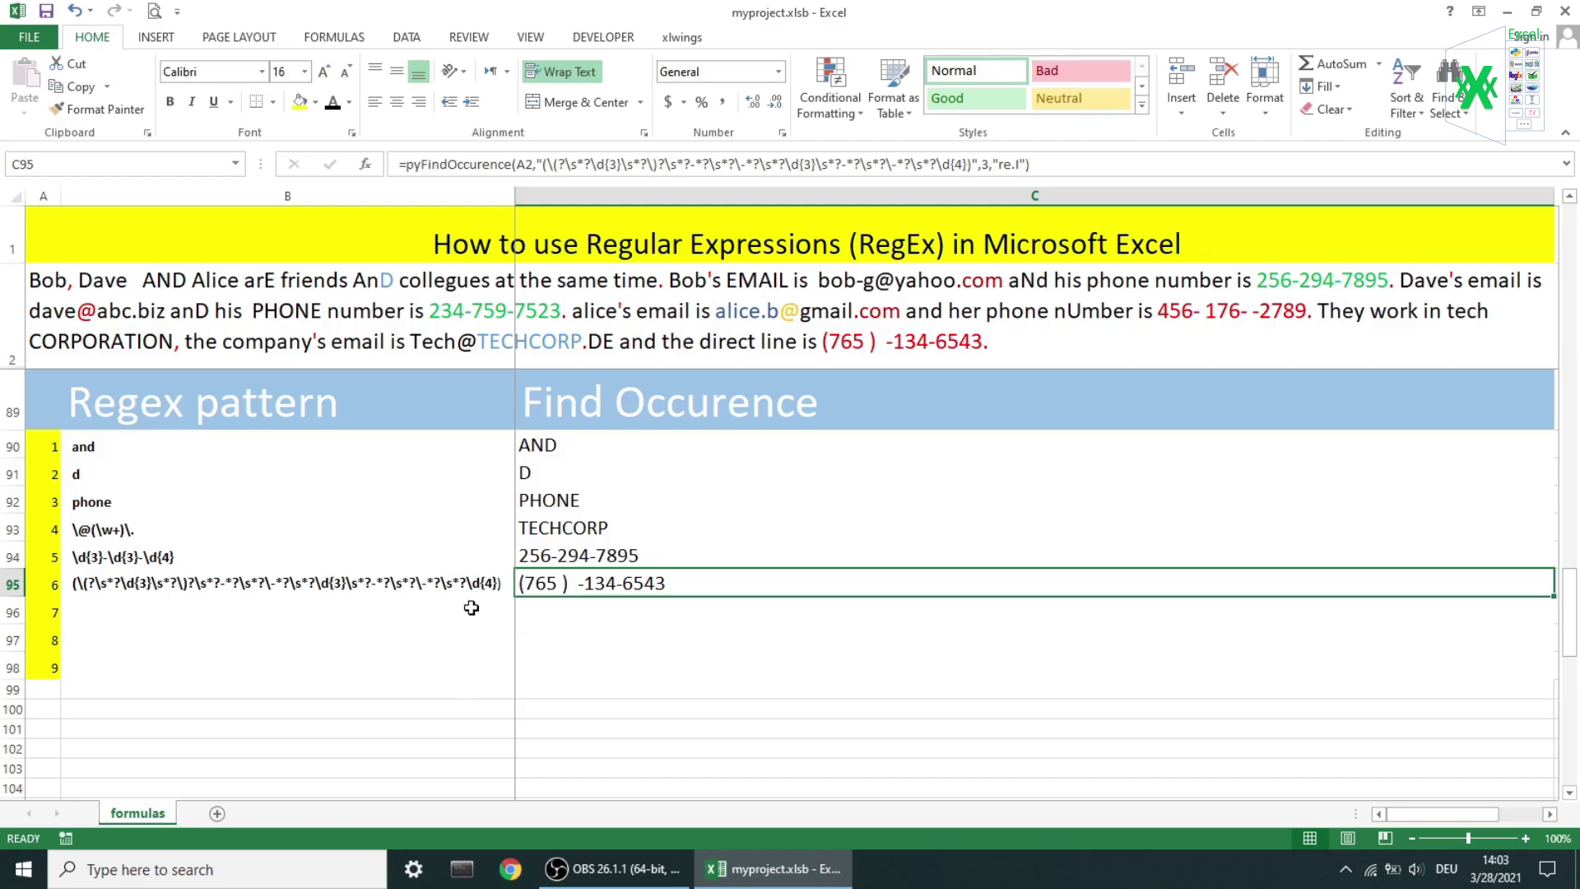
left_click_drag(505, 609, 535, 607)
key("ctrl+v")
key("Escape")
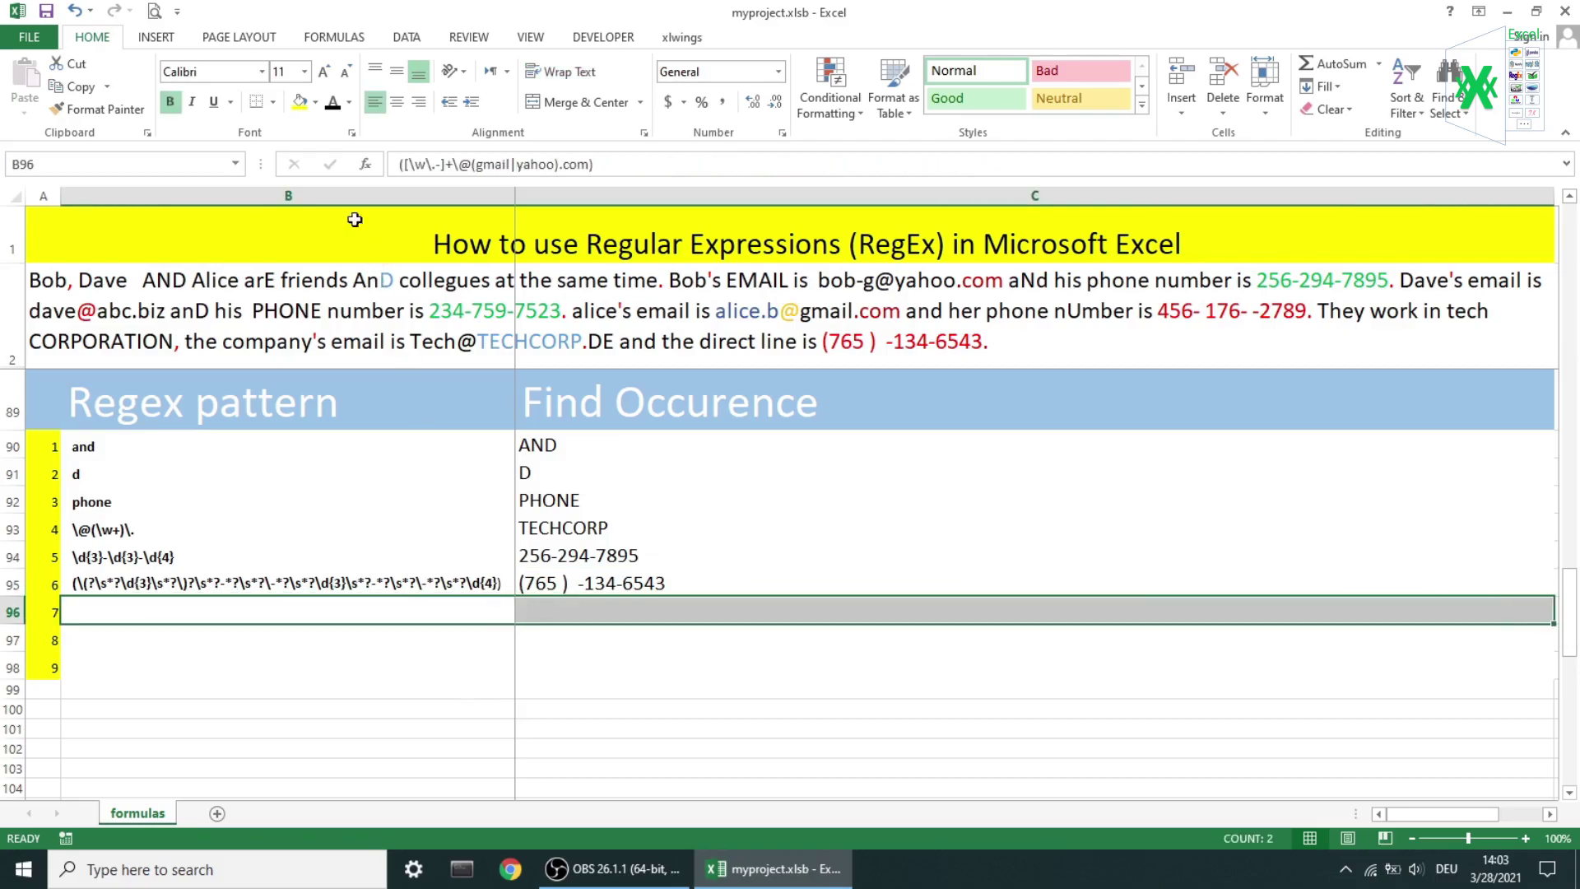
Reveal row 96, where the gmail|yahoo pattern returns the matching gmail address
left_click(334, 106)
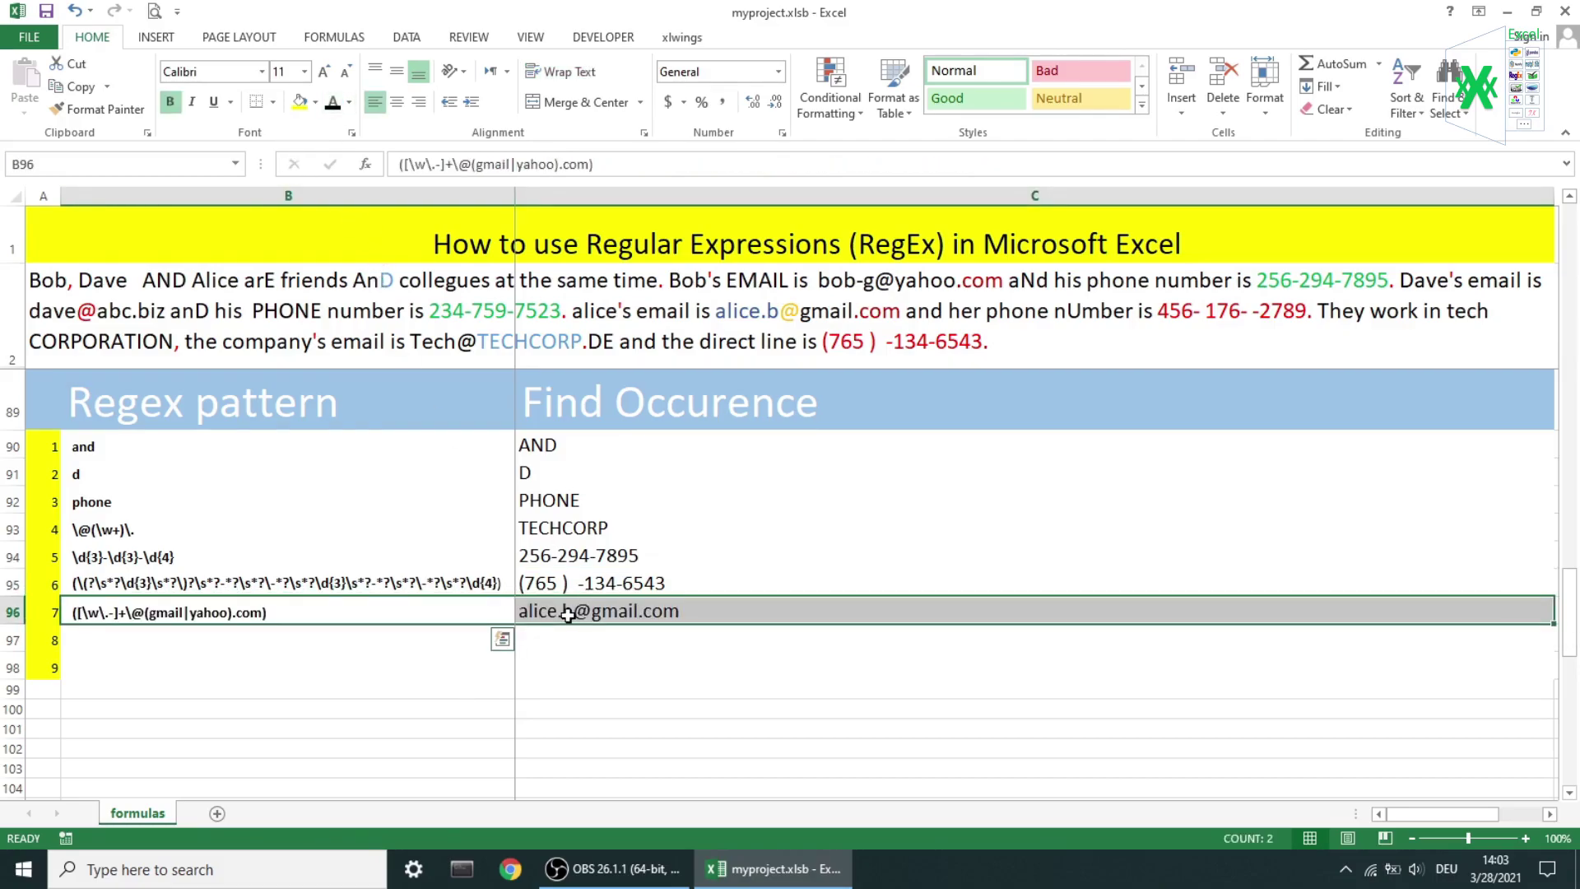
left_click(564, 614)
left_click(364, 164)
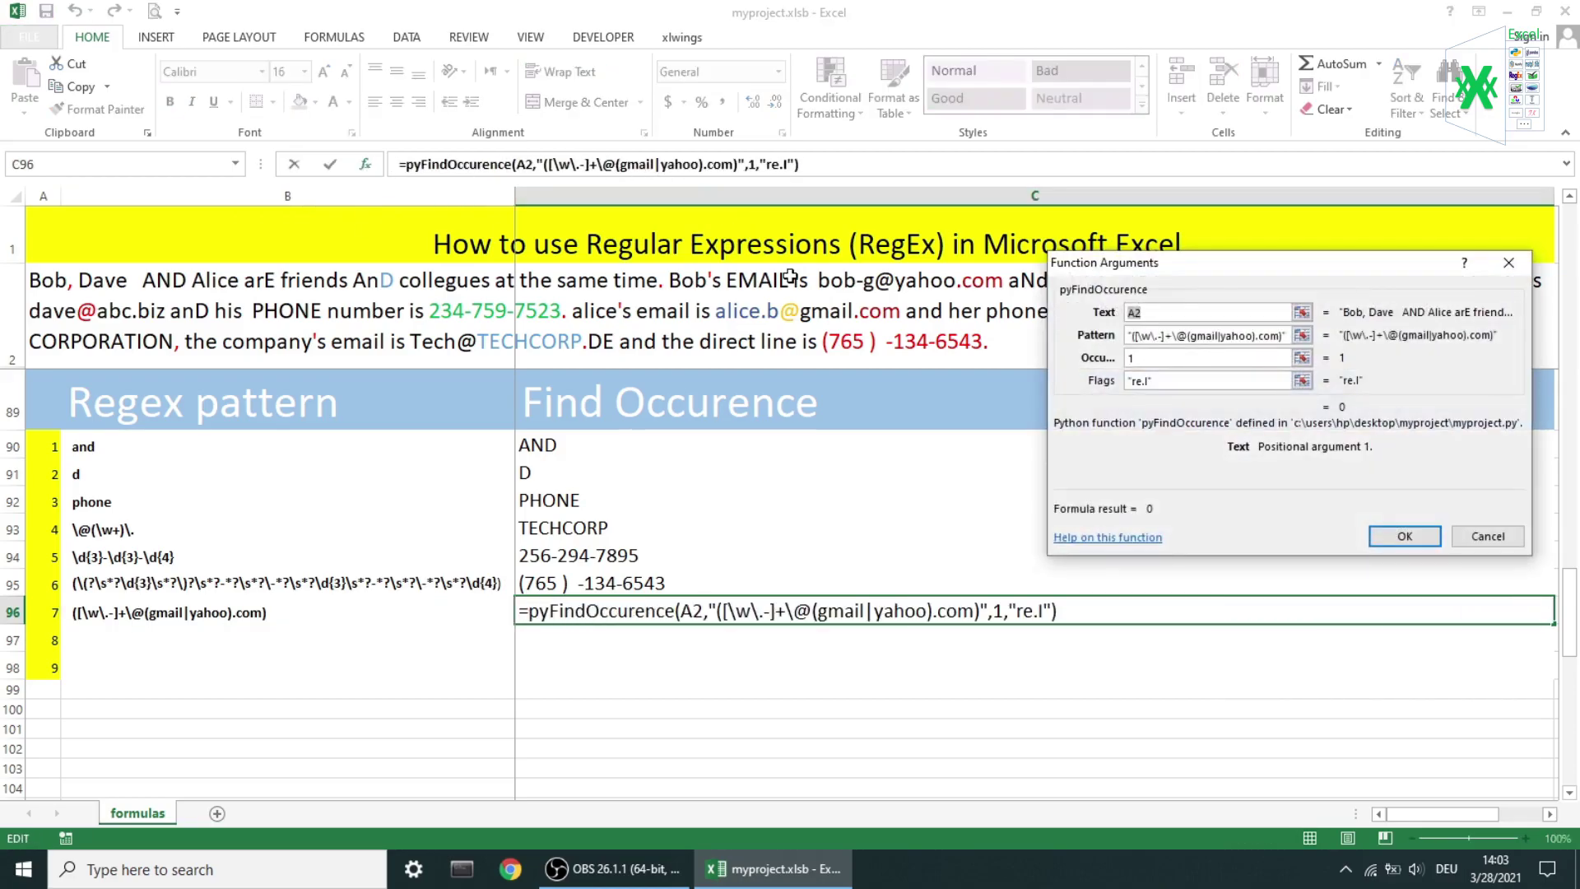
left_click_drag(1224, 274, 1252, 478)
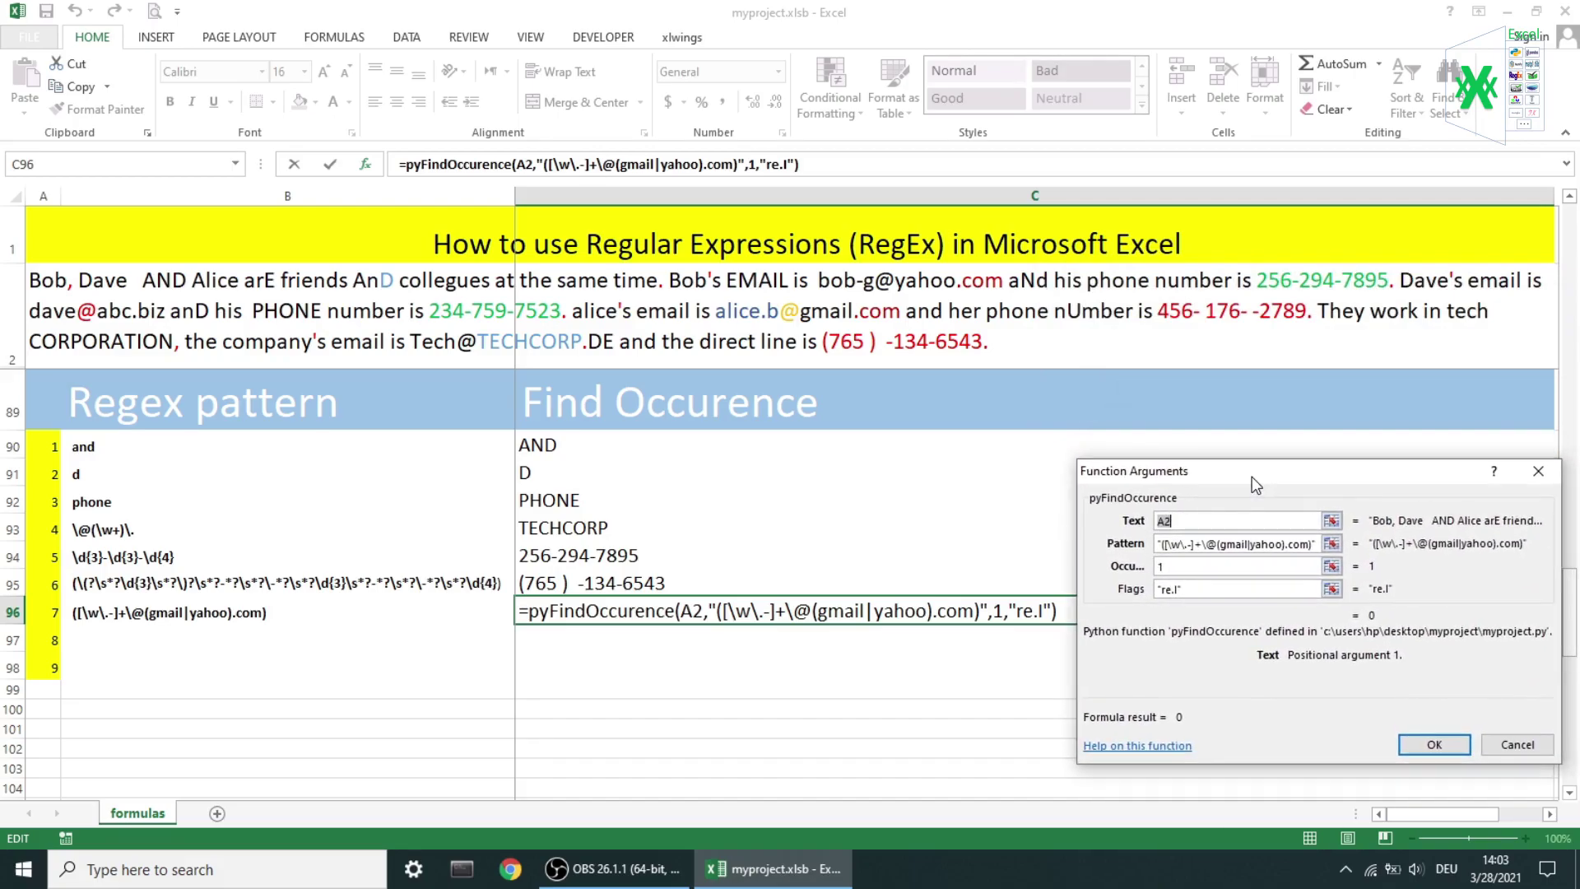
key("Return")
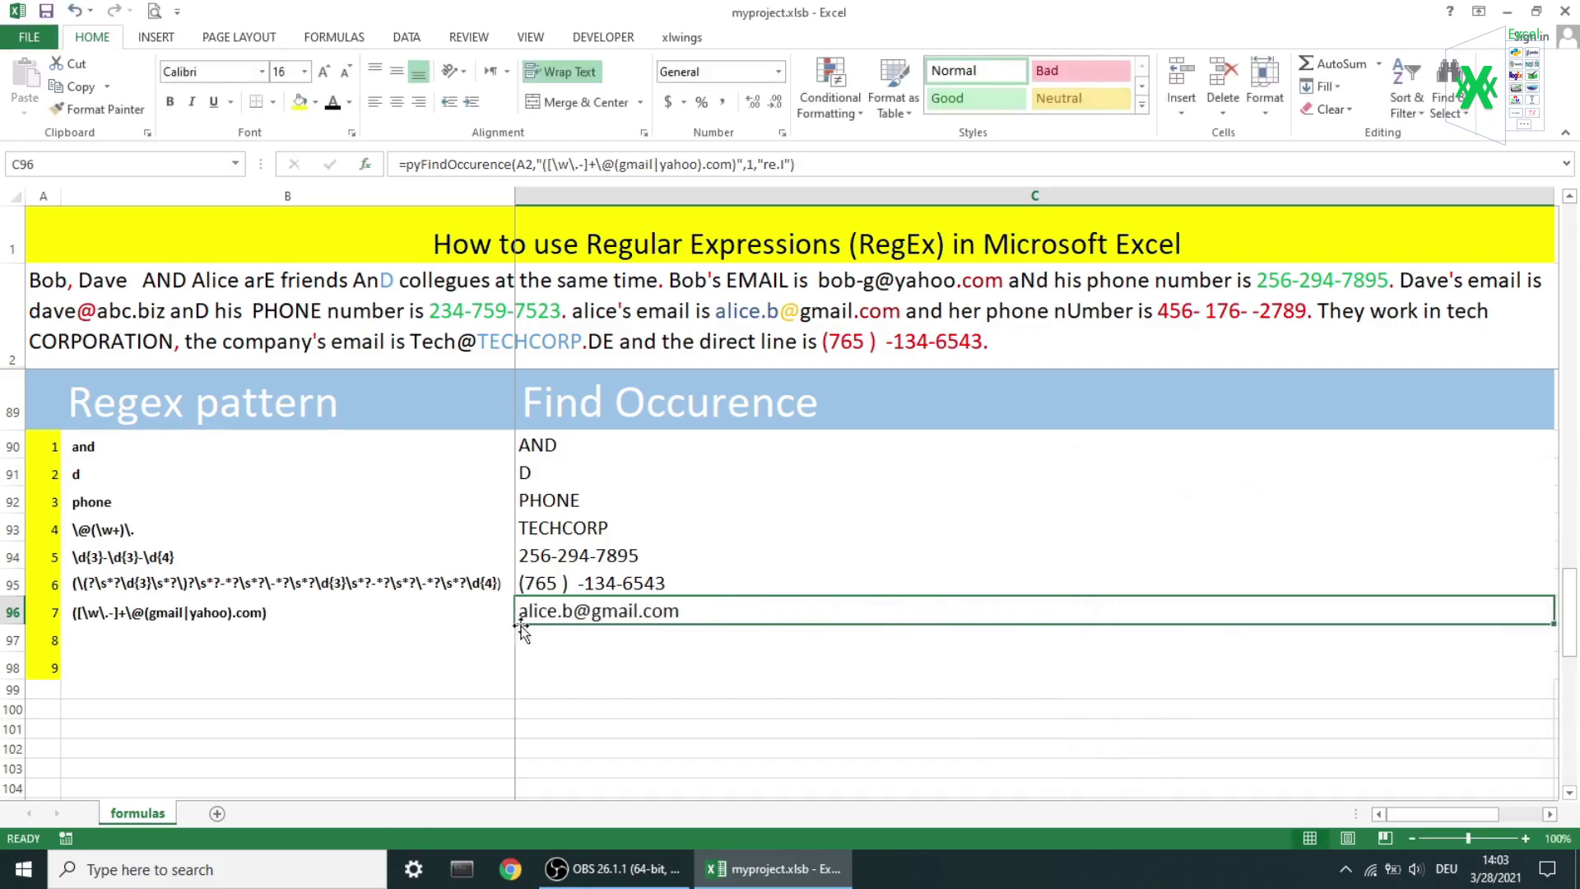
Reveal row 97, where [\w\.-]+\@\w+\.com returns the yahoo.com address
left_click_drag(487, 635, 544, 636)
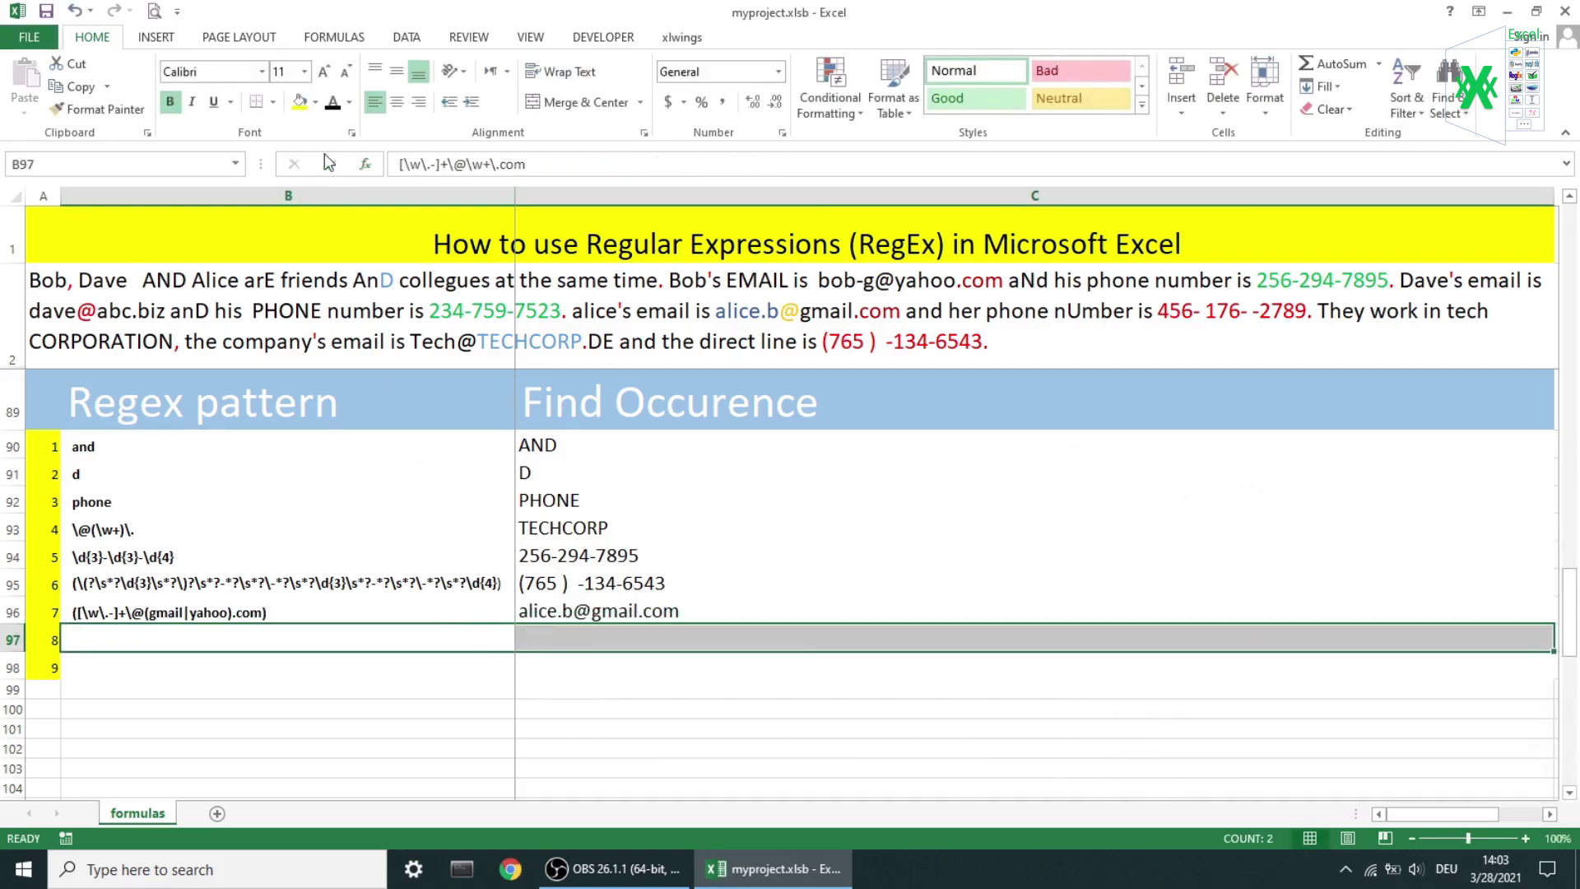
left_click(333, 104)
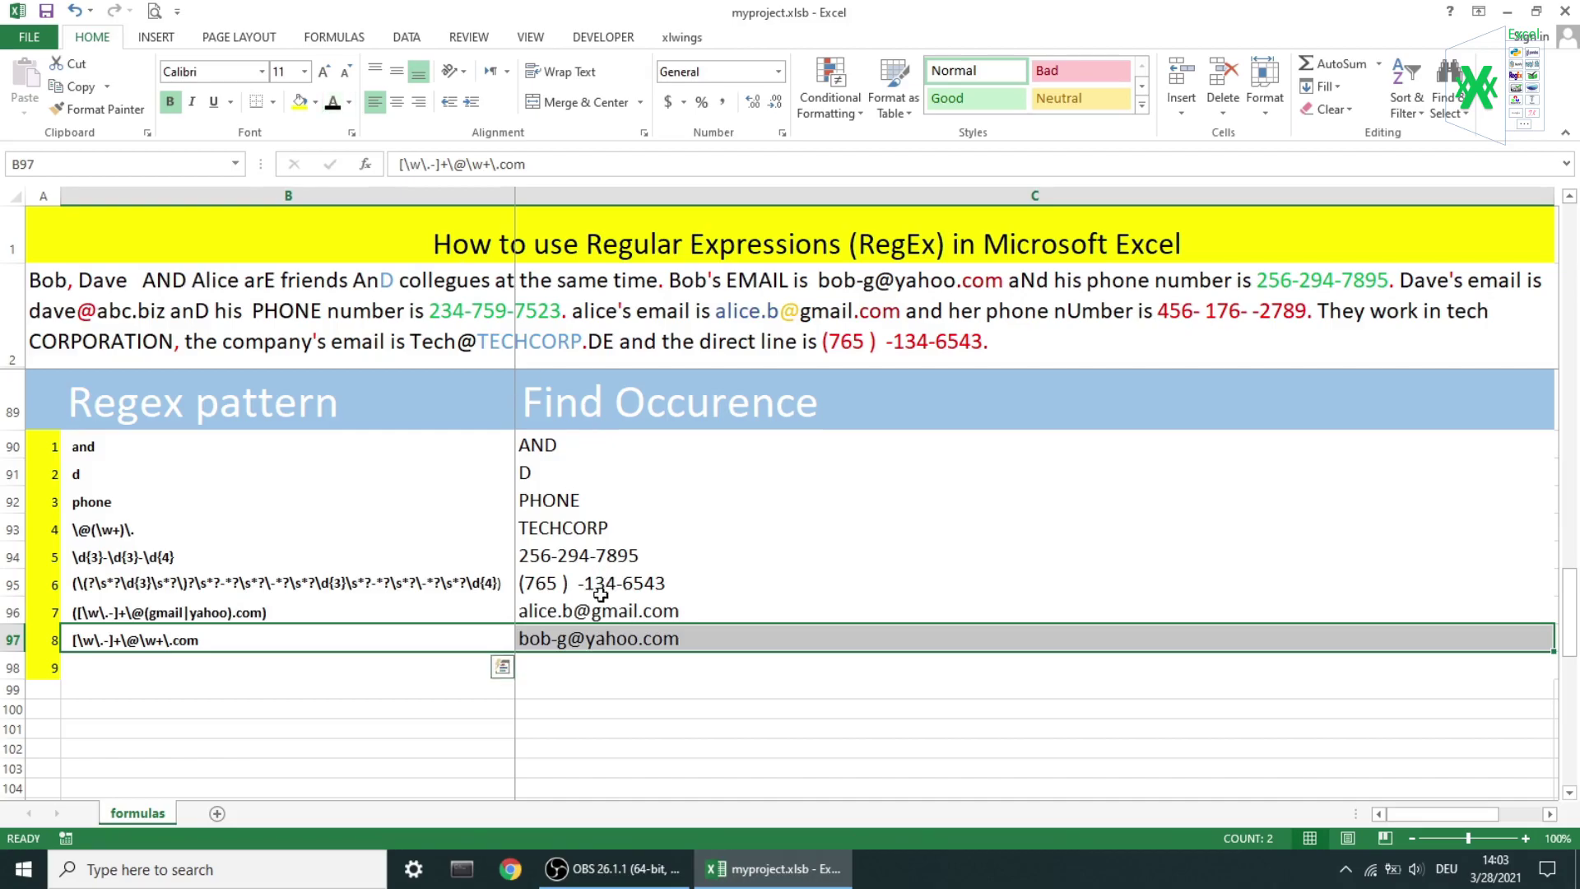
left_click(576, 641)
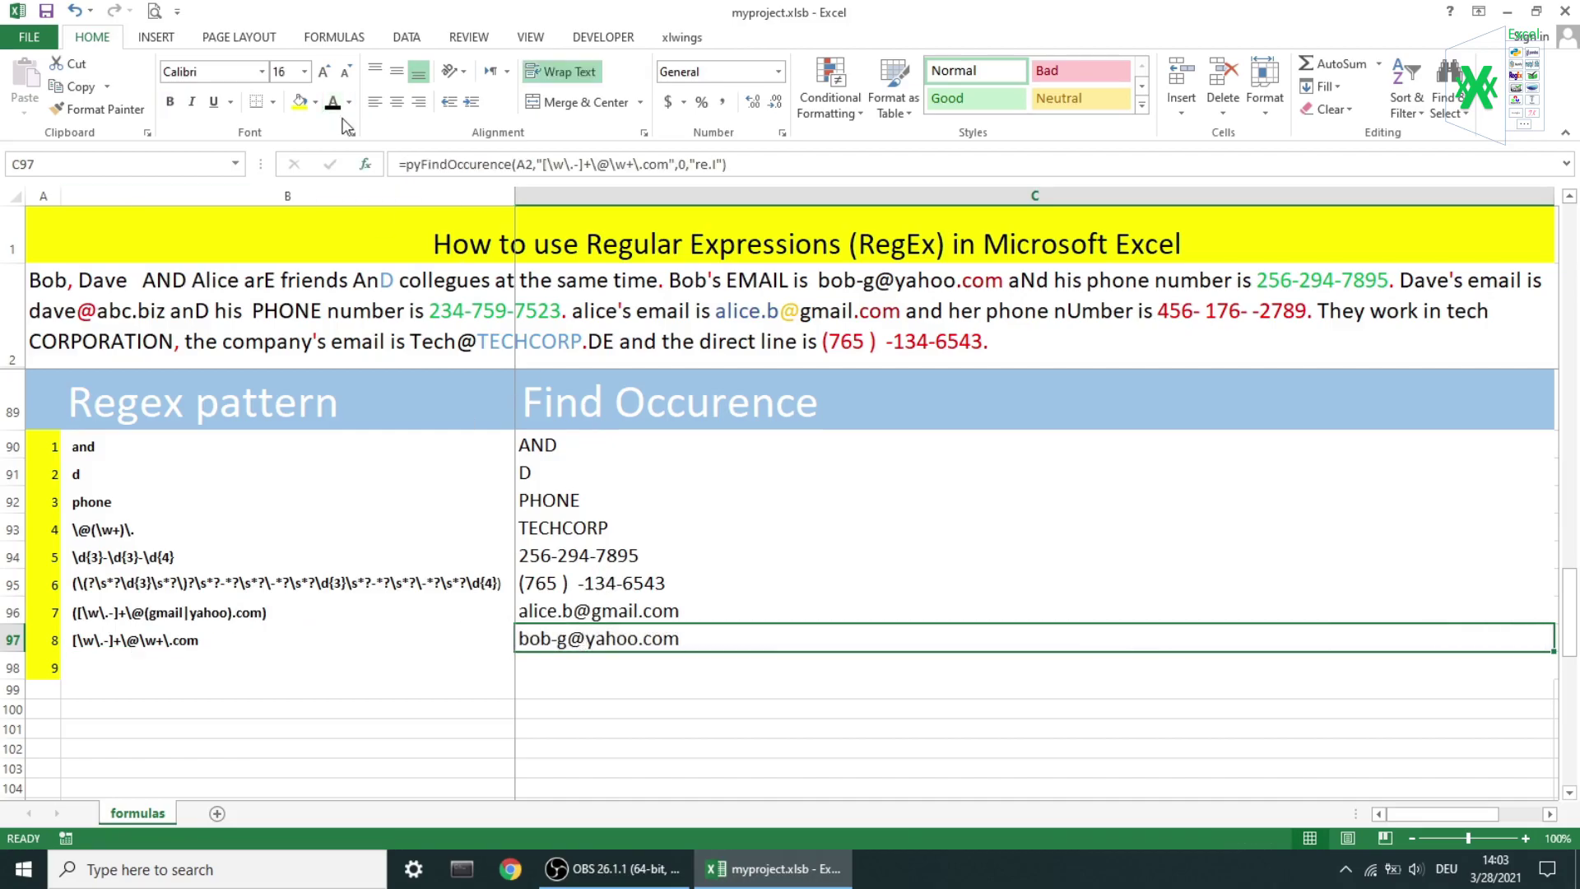
left_click(366, 169)
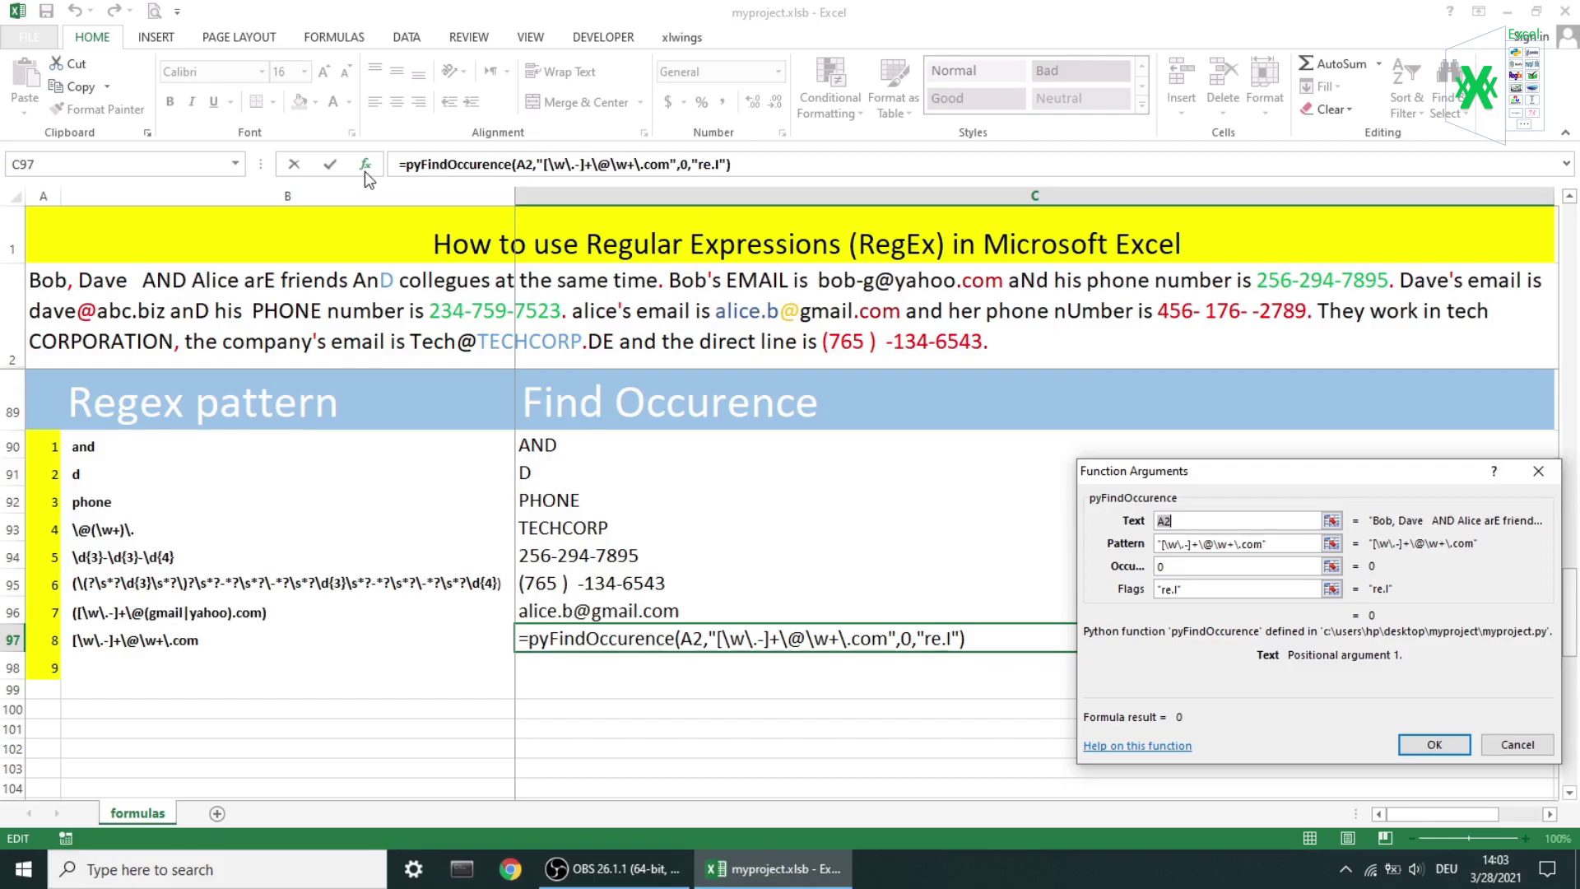
key("Return")
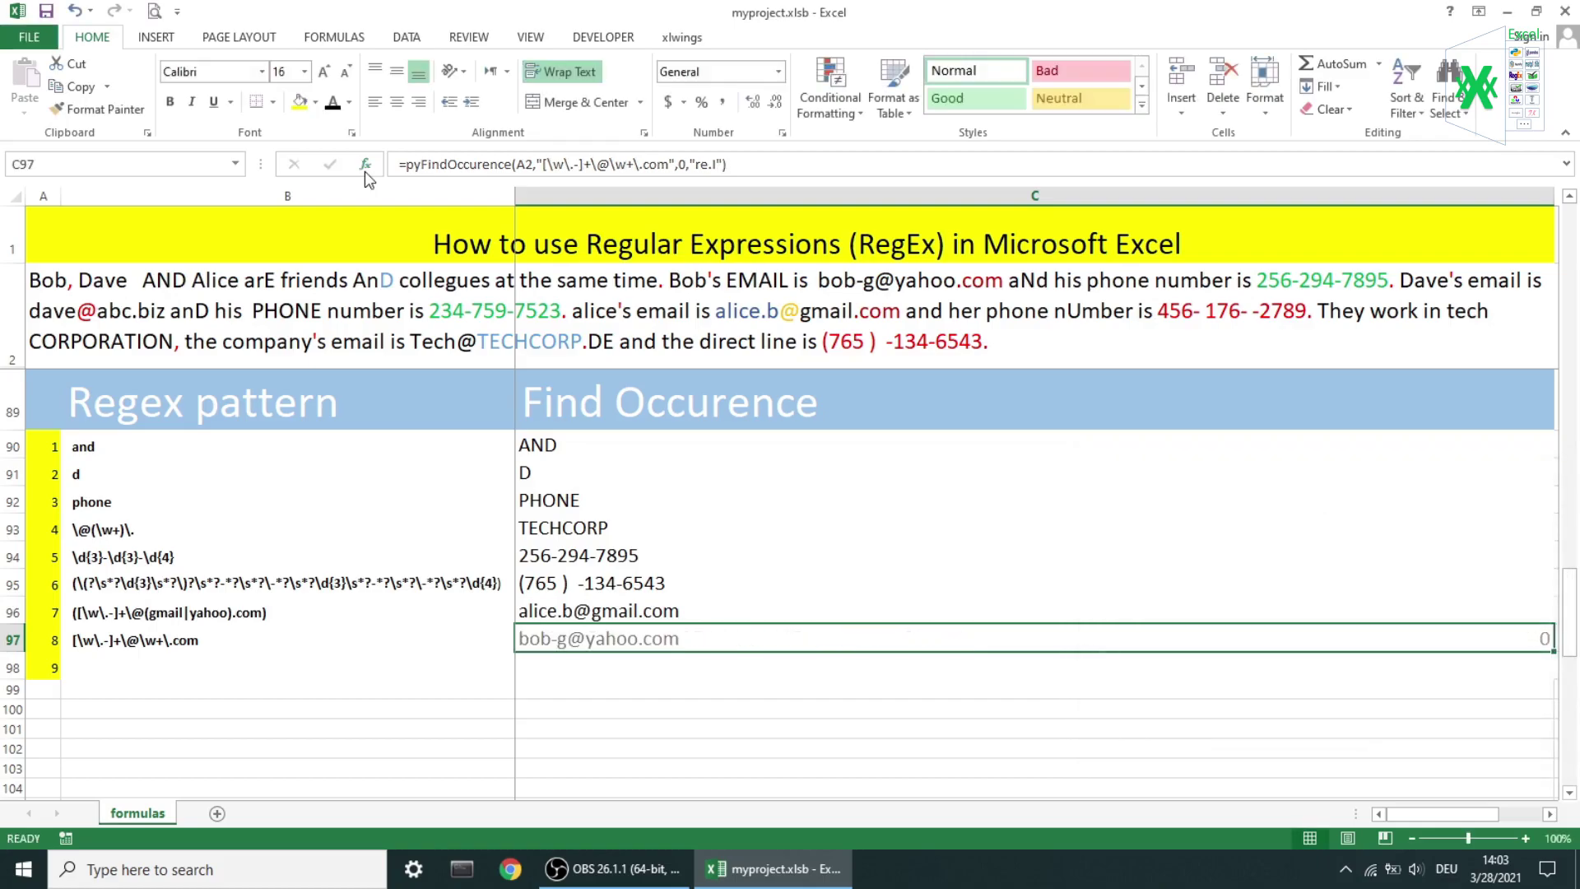
Reveal row 98's if-error formula on empty B101, occurrence 10, returning 'list has only 0 items'
left_click_drag(381, 668, 547, 664)
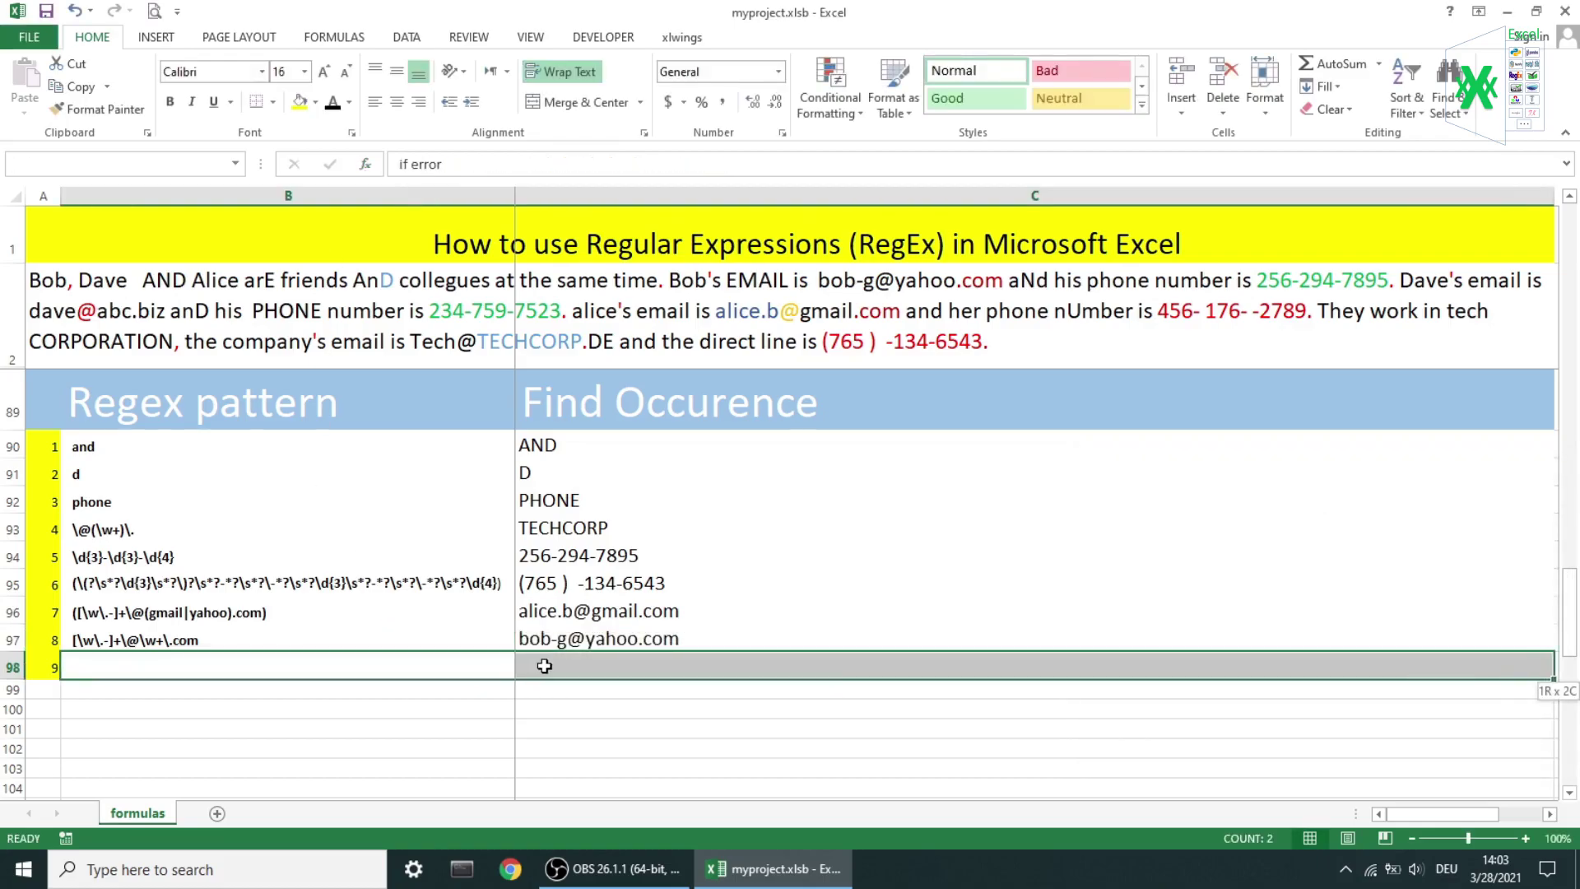
left_click(333, 103)
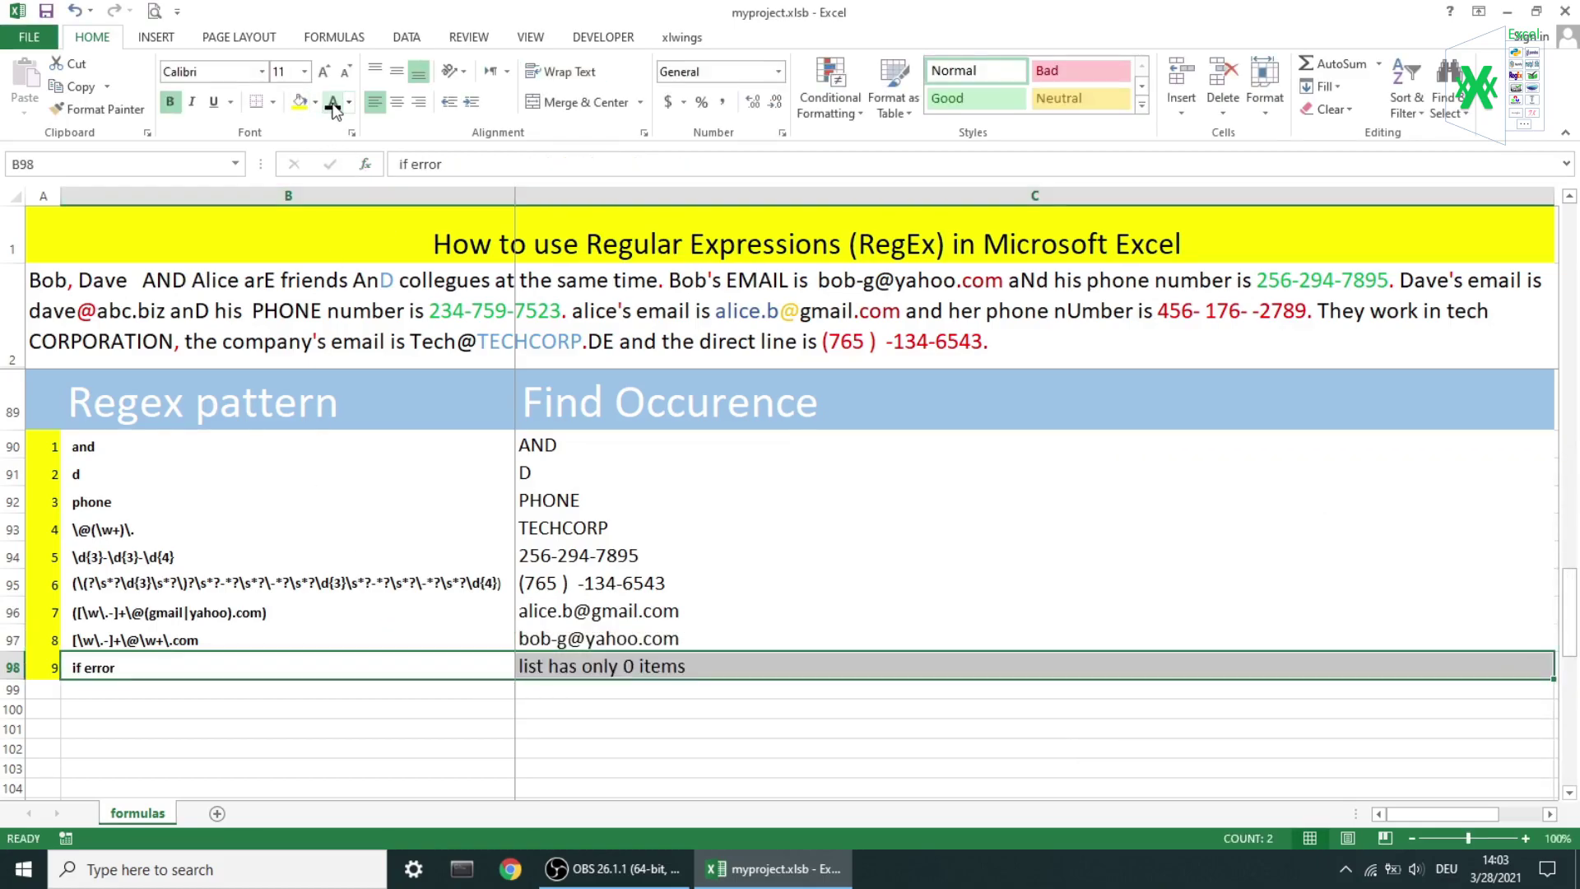
left_click(574, 664)
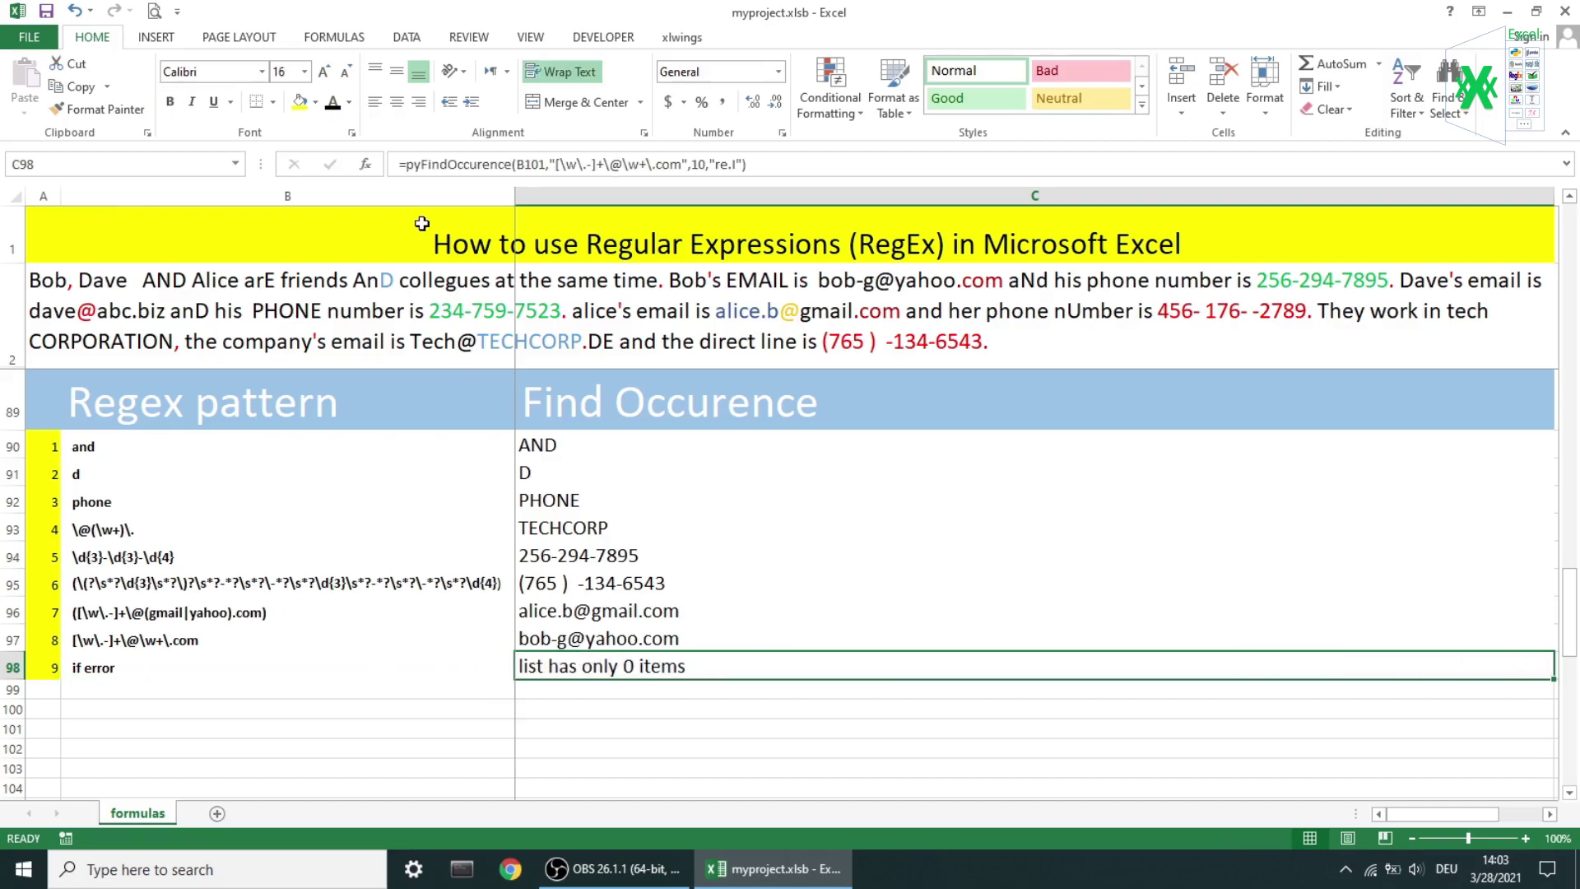
left_click(366, 165)
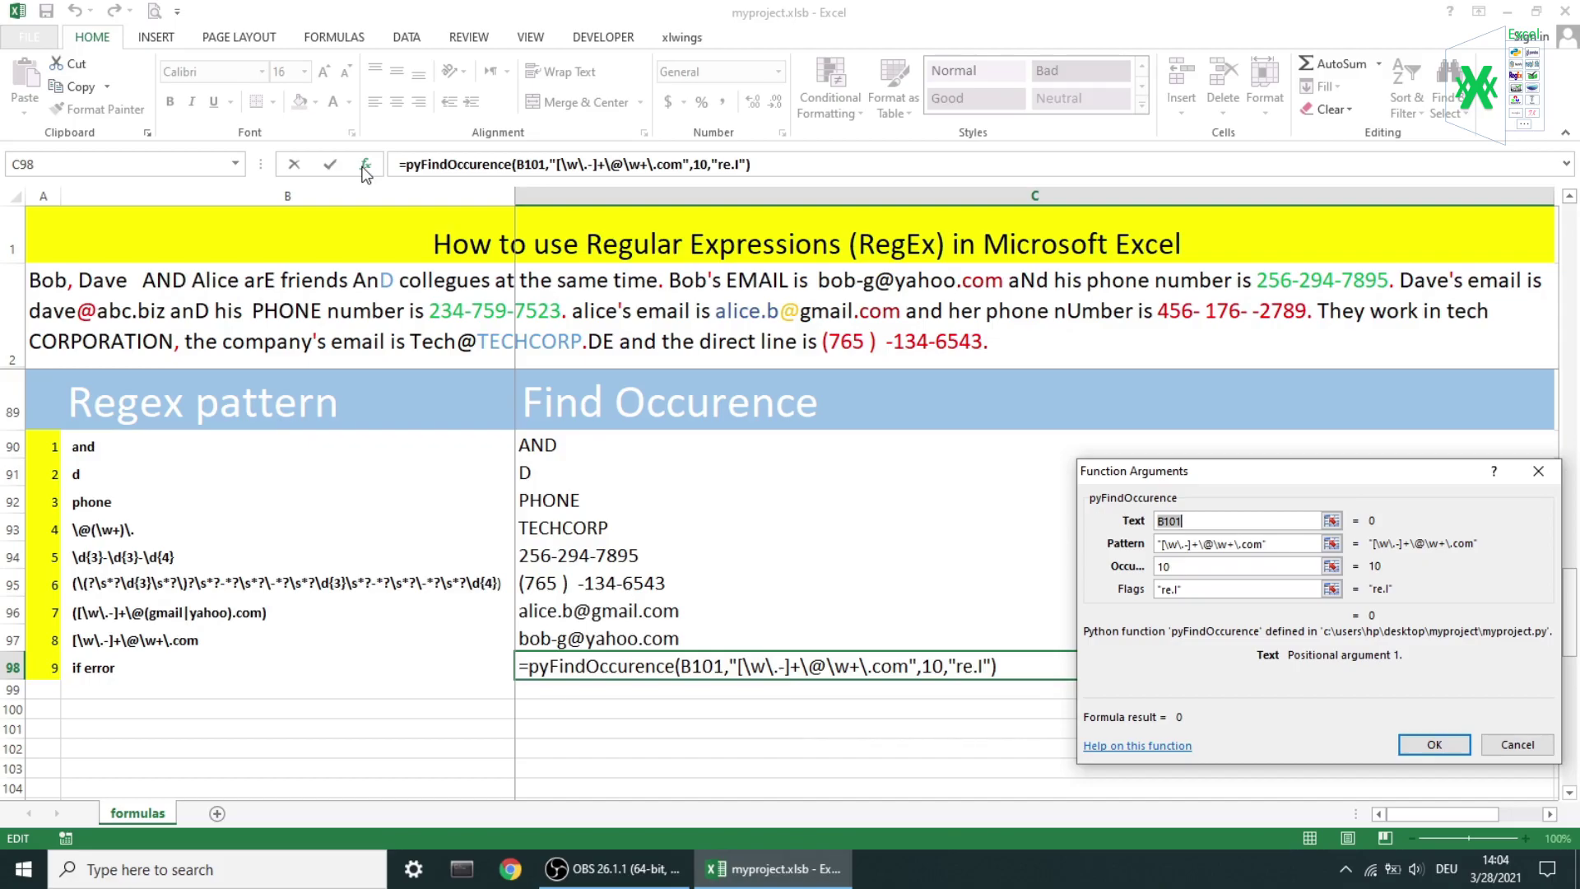
key("Return")
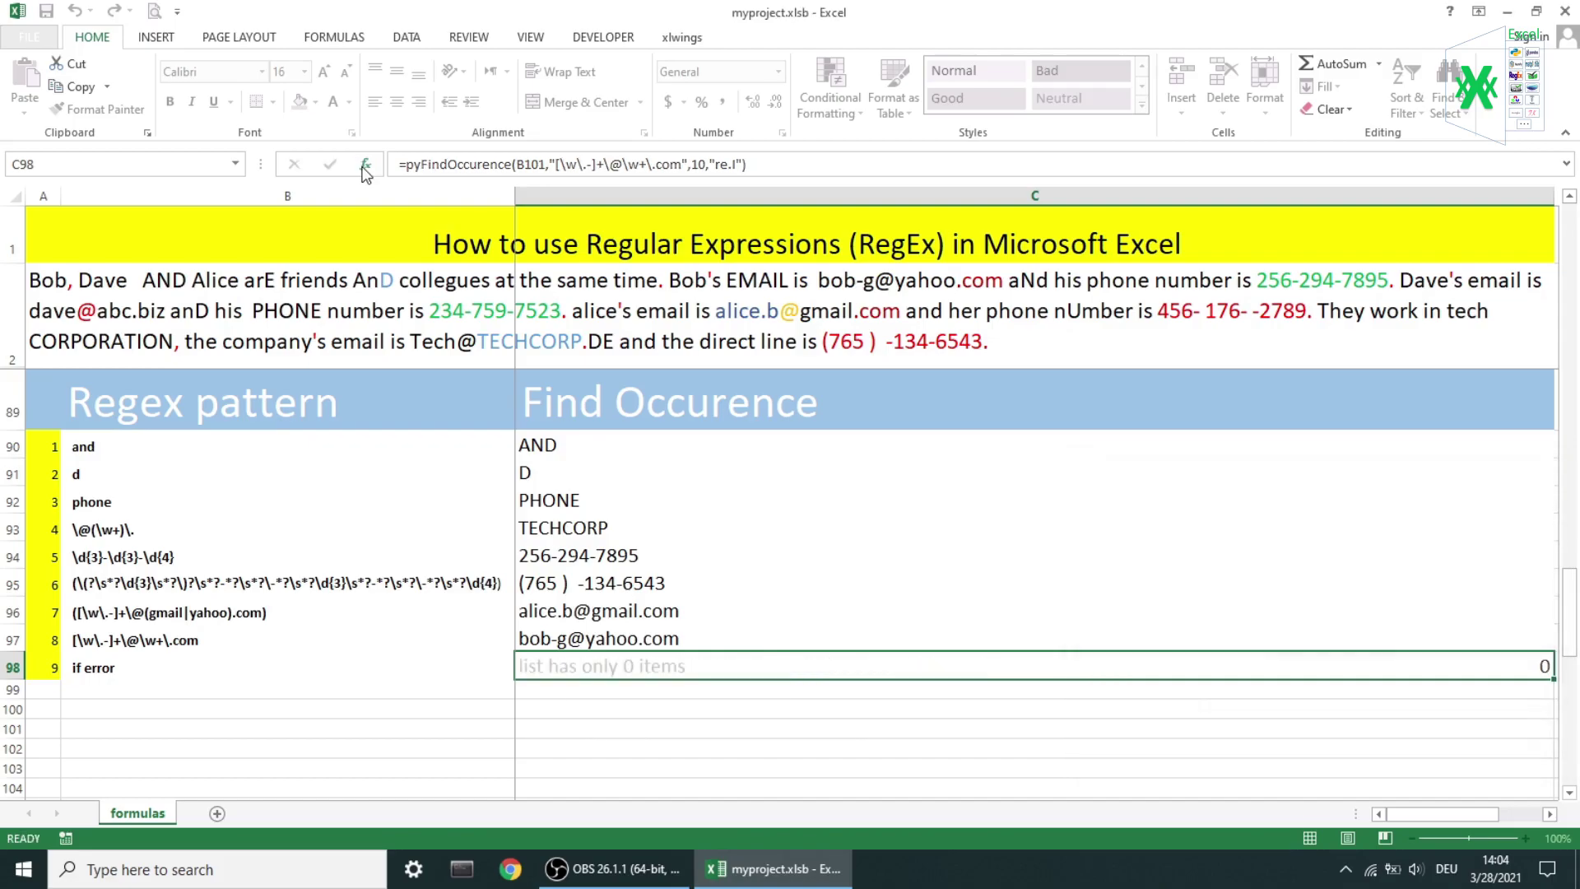